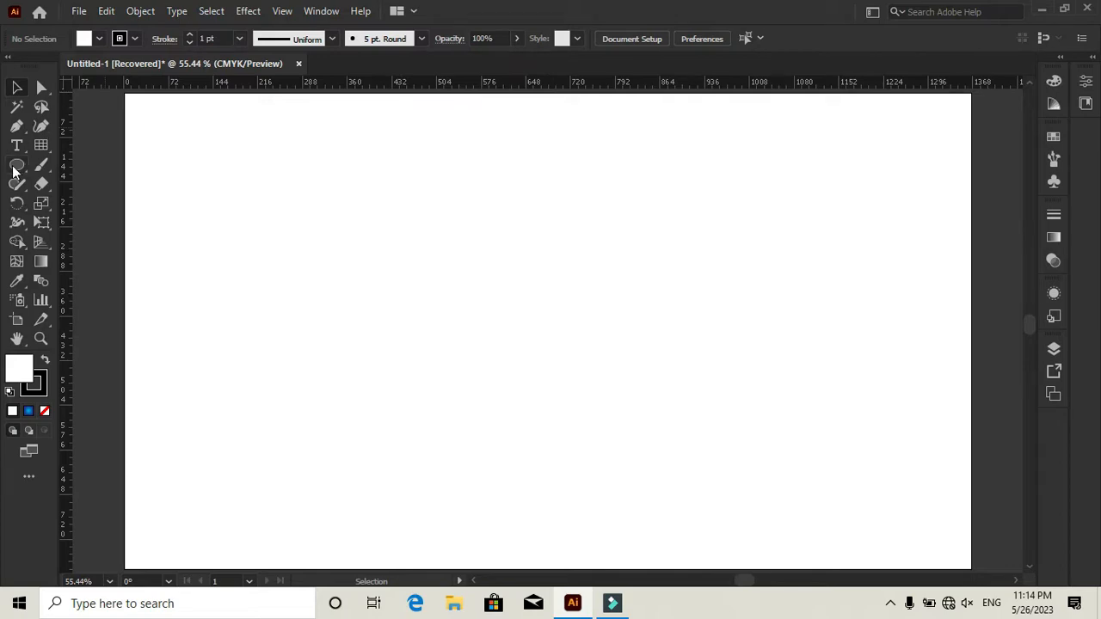
# - Draw a 1366 pt wide rectangle the size of the artboard and center it horizontally and vertically on the artboard
pyautogui.moveTo(13, 172); pyautogui.dragTo(69, 164)
pyautogui.click(331, 269)
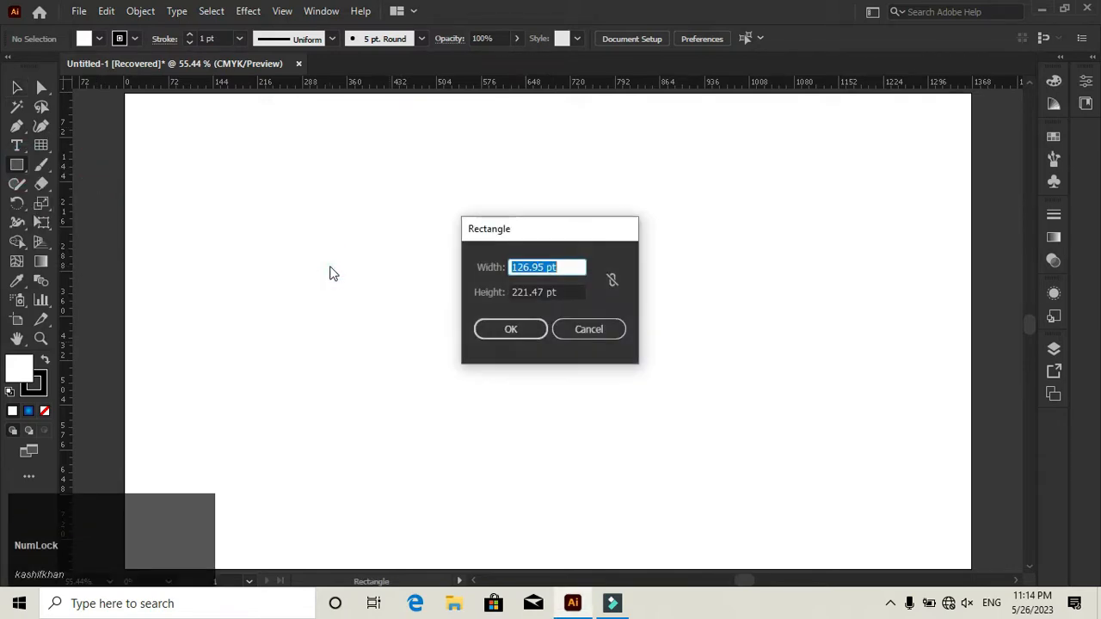
pyautogui.write('1366')
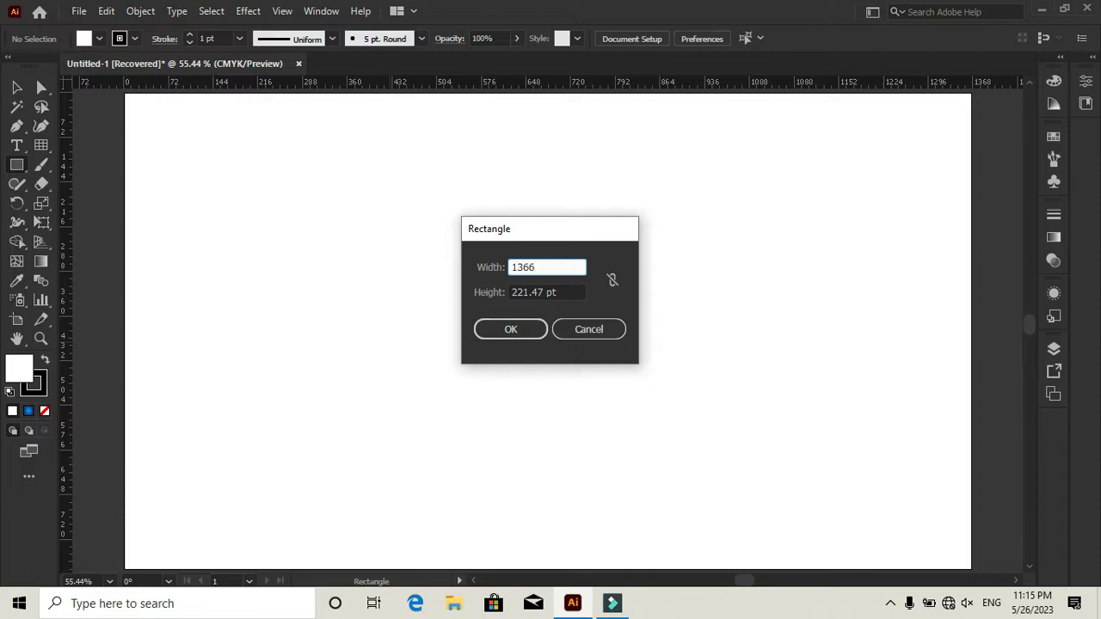
pyautogui.press('Tab')
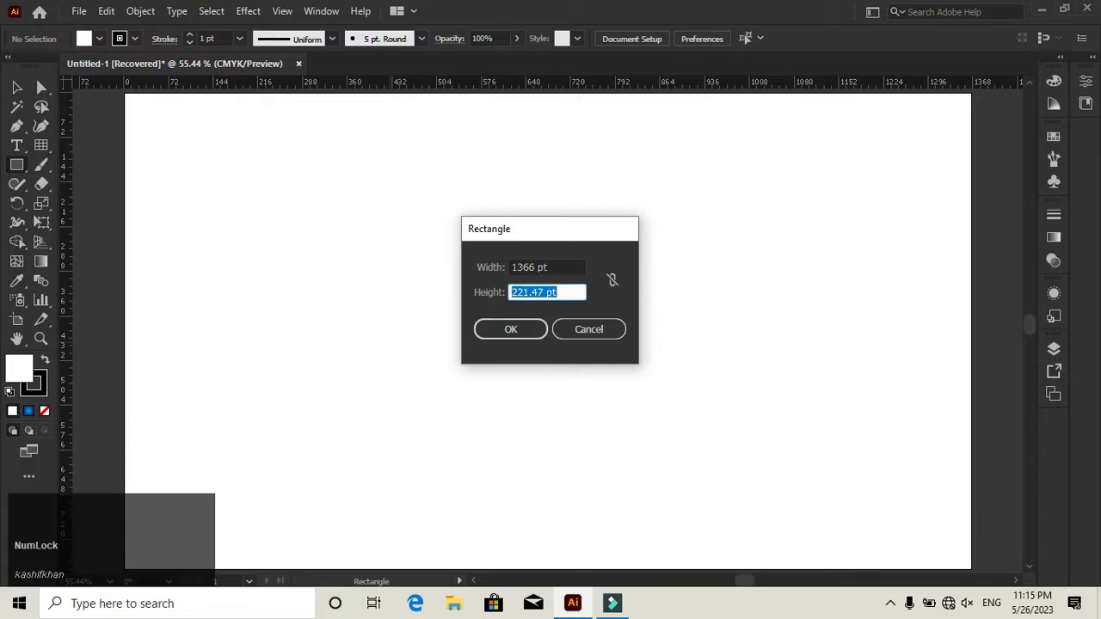
pyautogui.press('Return')
pyautogui.press('v')
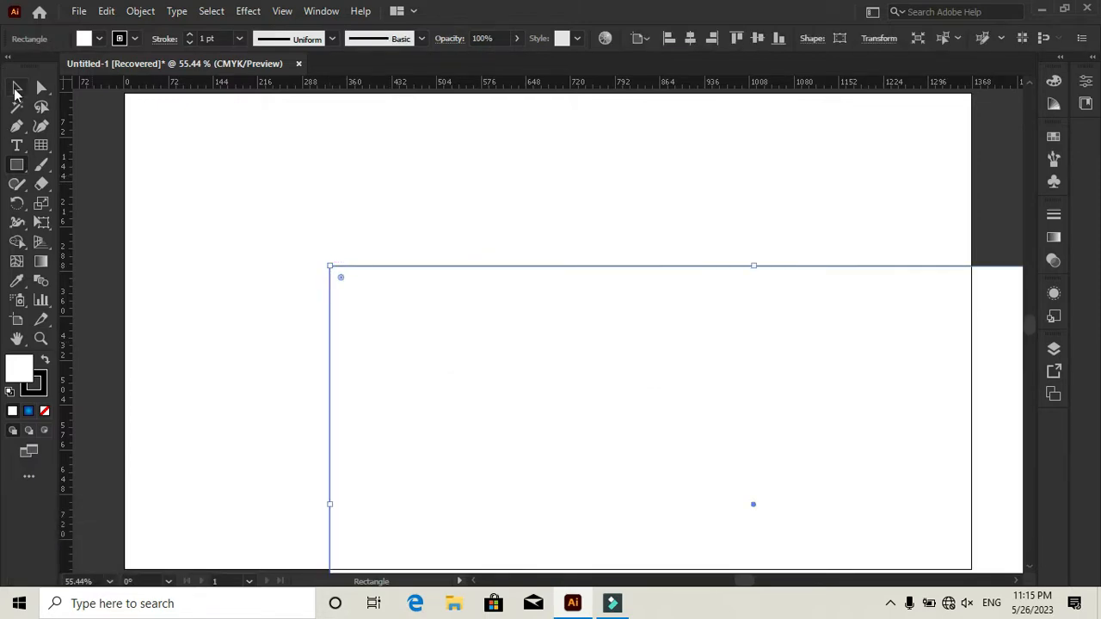
pyautogui.click(690, 37)
pyautogui.click(757, 38)
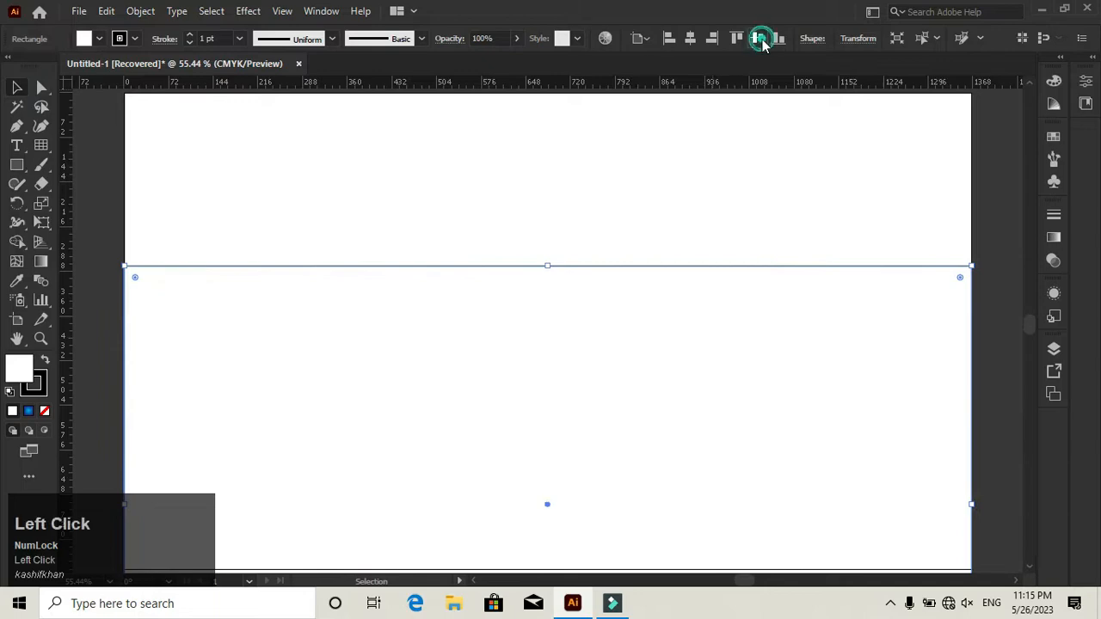
# - Place a horizontal and a vertical guide through the rectangle's center and lock the guides
pyautogui.moveTo(532, 84); pyautogui.dragTo(547, 332)
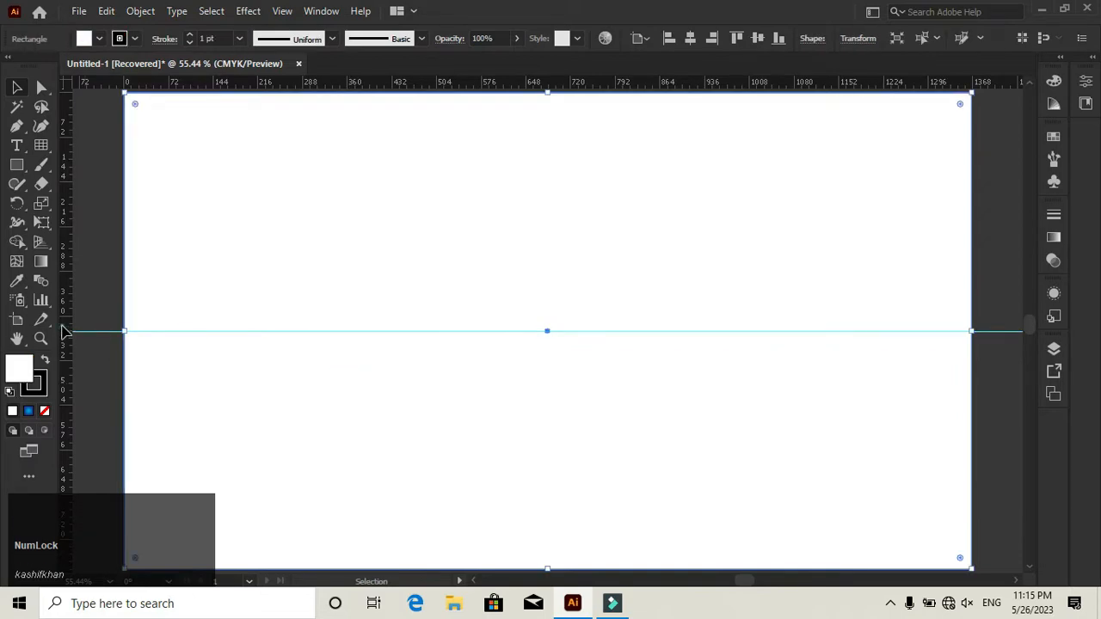
pyautogui.moveTo(65, 331); pyautogui.dragTo(547, 332)
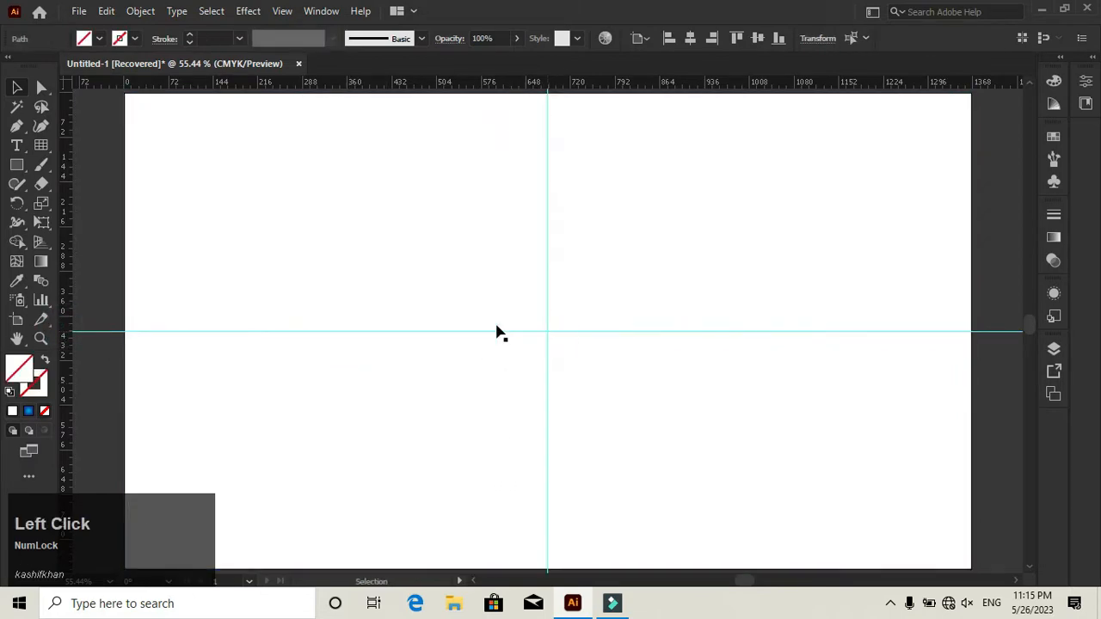
pyautogui.click(358, 263)
pyautogui.rightClick(343, 267)
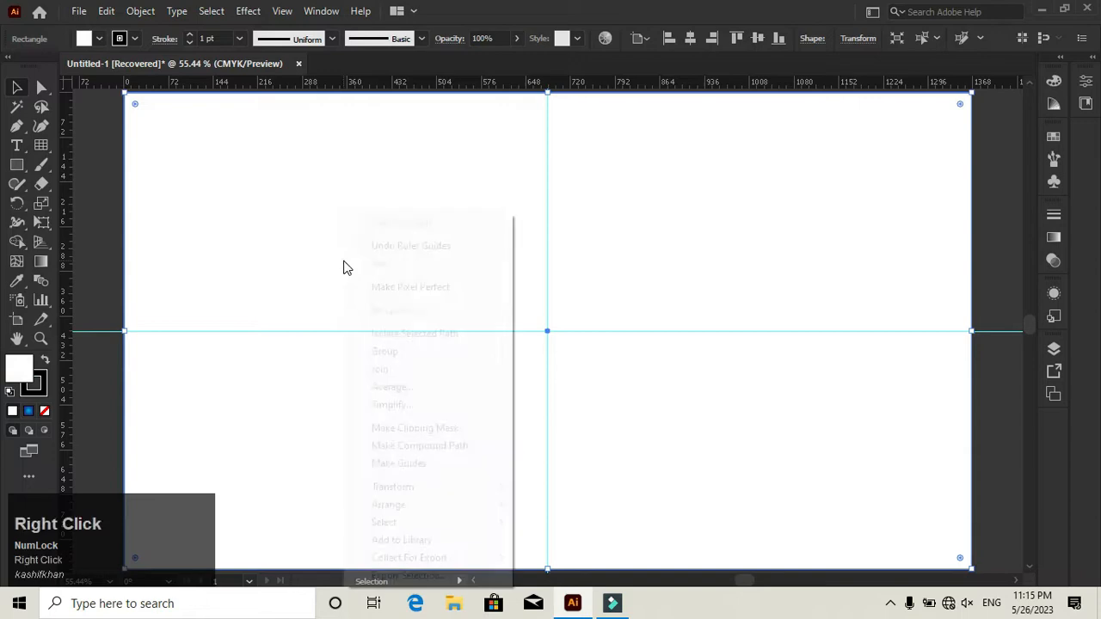
pyautogui.click(94, 275)
pyautogui.rightClick(319, 269)
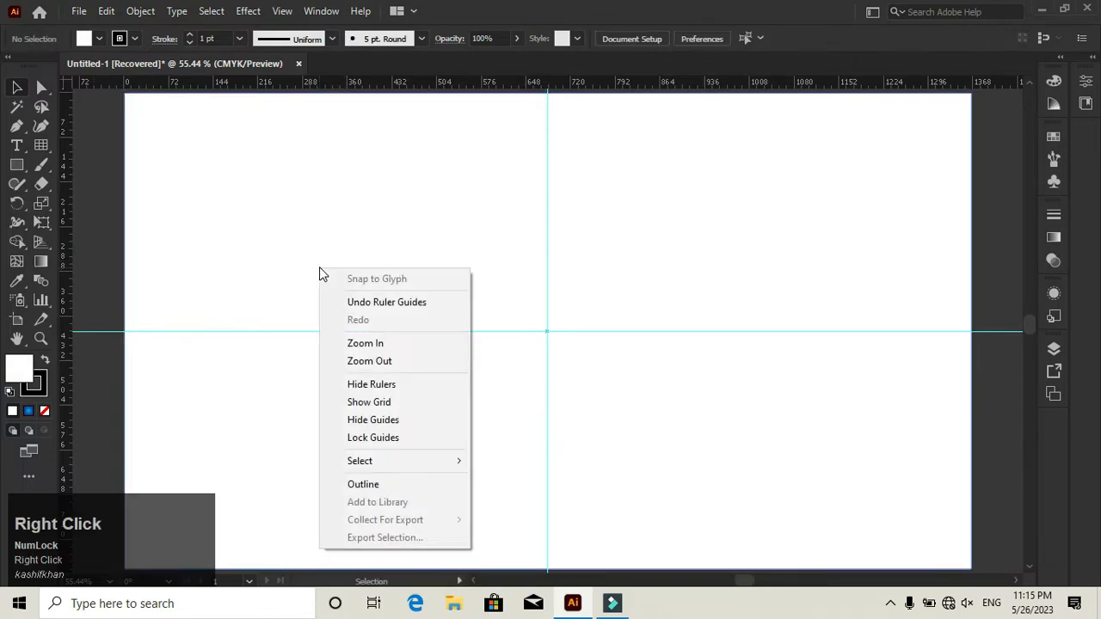
pyautogui.click(385, 439)
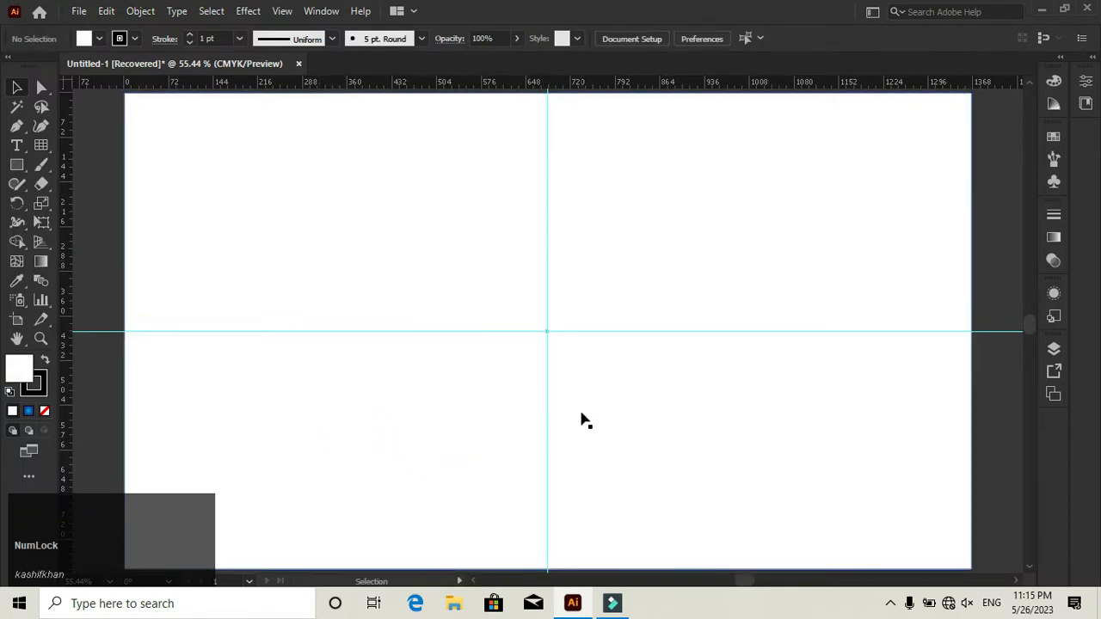
# - Lock the background rectangle inside Layer 1 so that it cannot be selected on the canvas
pyautogui.click(1054, 349)
pyautogui.click(894, 366)
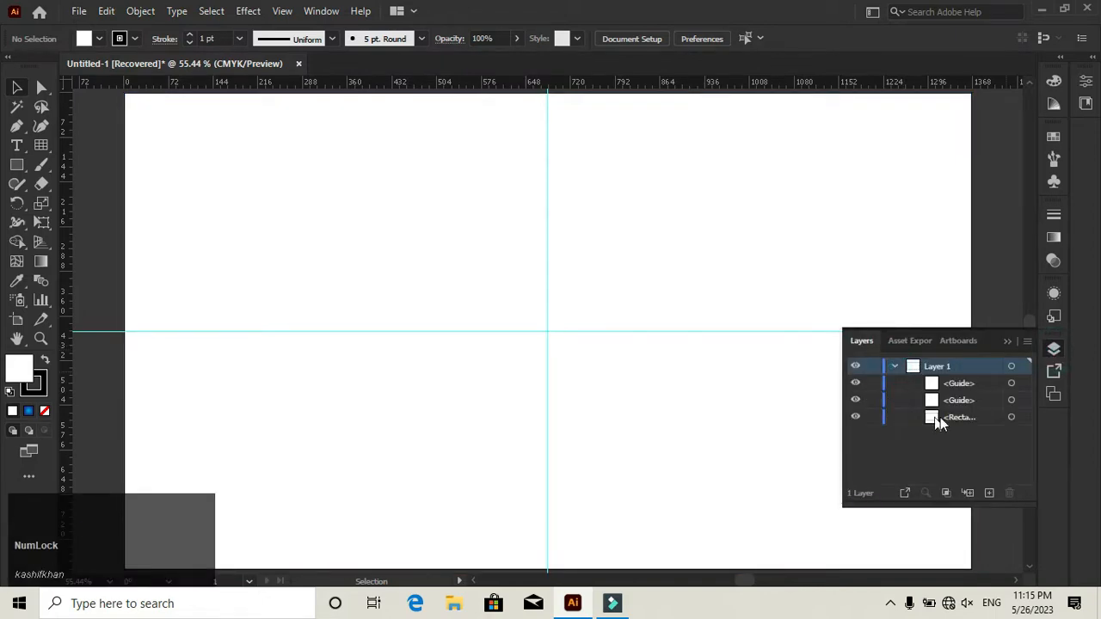
pyautogui.click(872, 417)
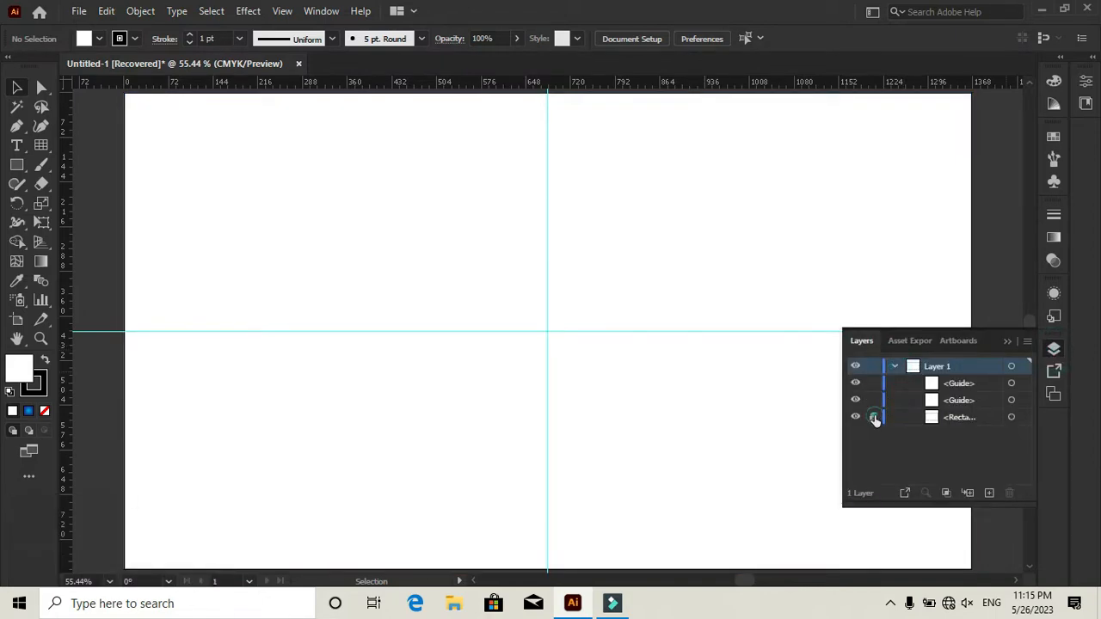
pyautogui.click(1006, 340)
pyautogui.moveTo(484, 267); pyautogui.dragTo(585, 378)
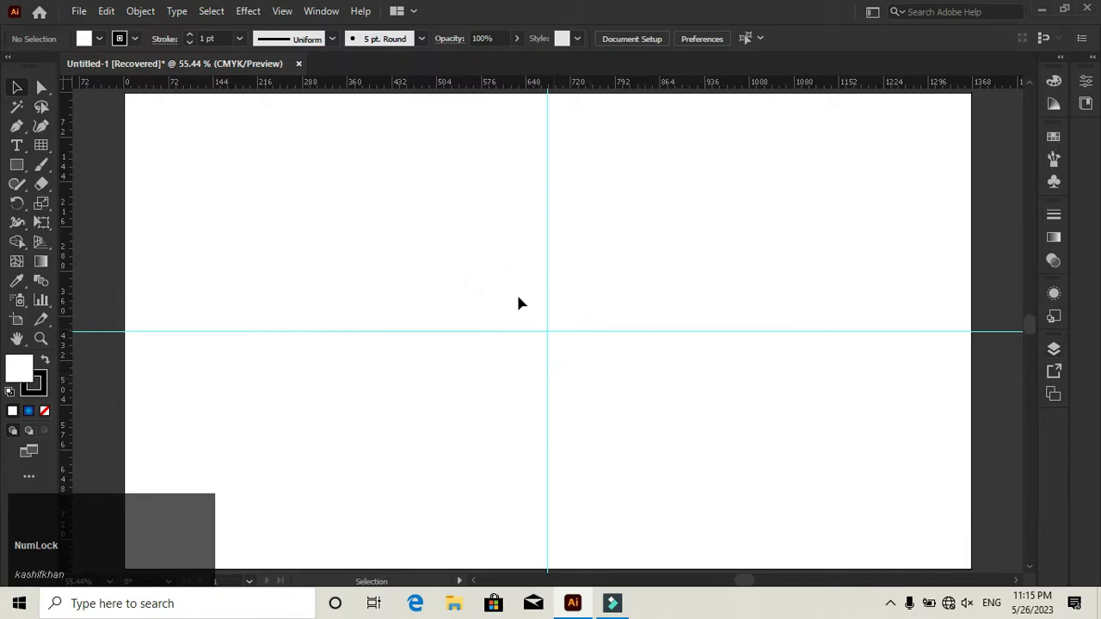
pyautogui.click(517, 299)
# - Draw a 700 × 700 pt circle with no fill using the Ellipse tool
pyautogui.click(18, 169)
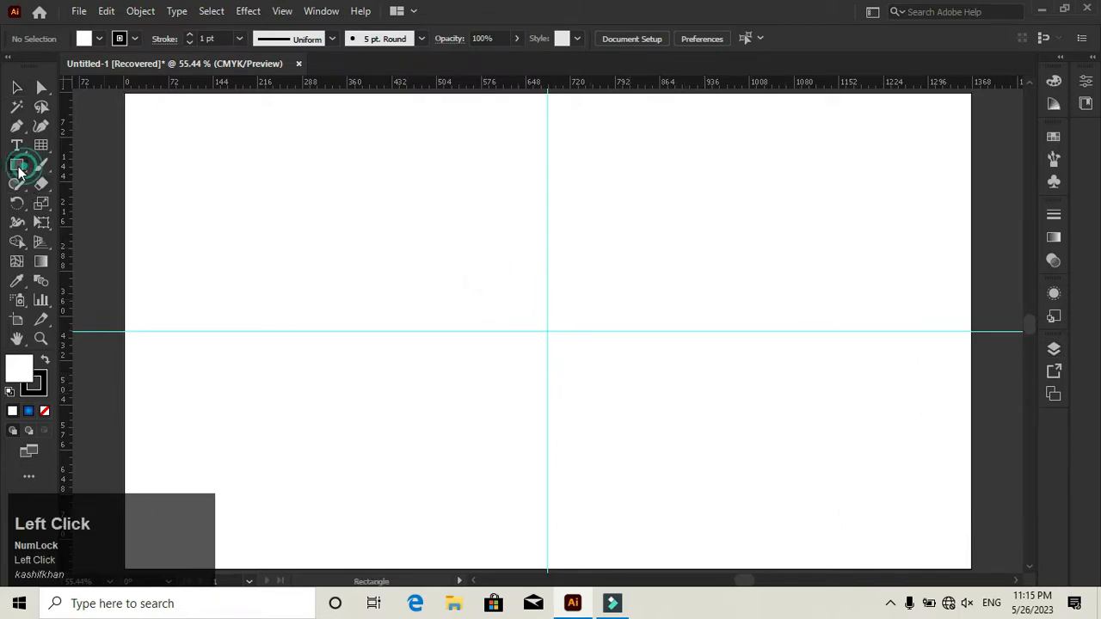
pyautogui.click(86, 203)
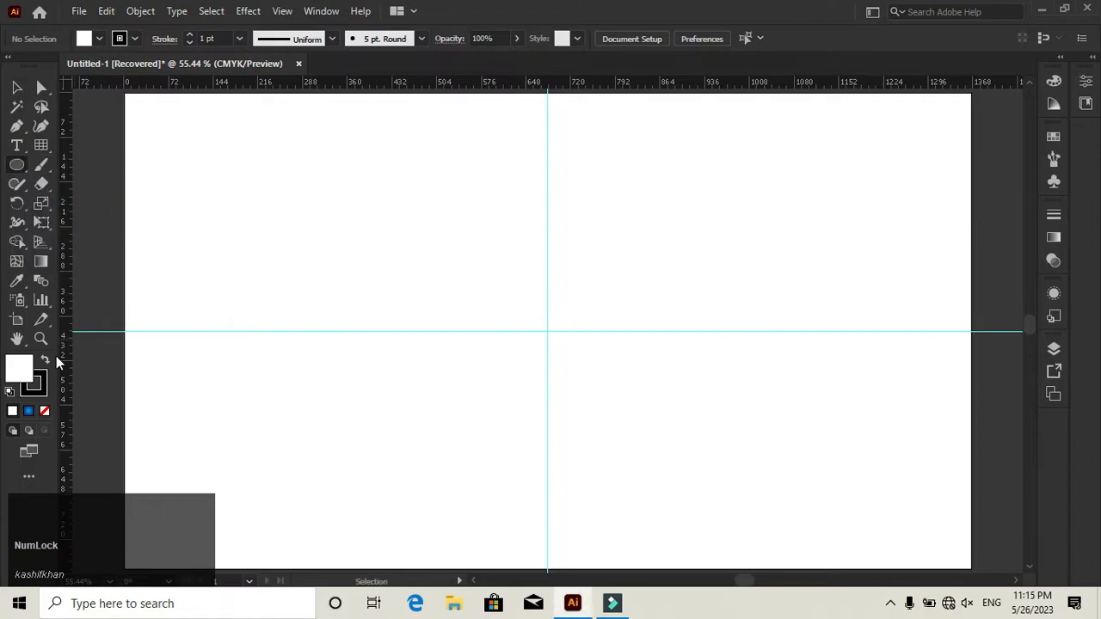
pyautogui.click(44, 411)
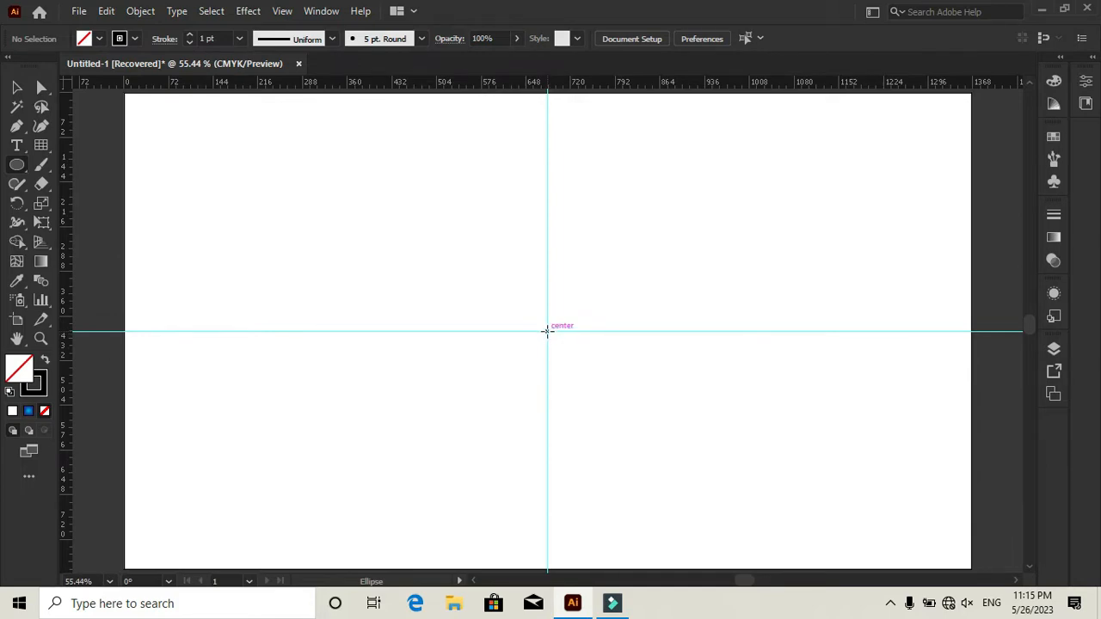
pyautogui.click(547, 331)
pyautogui.write('70')
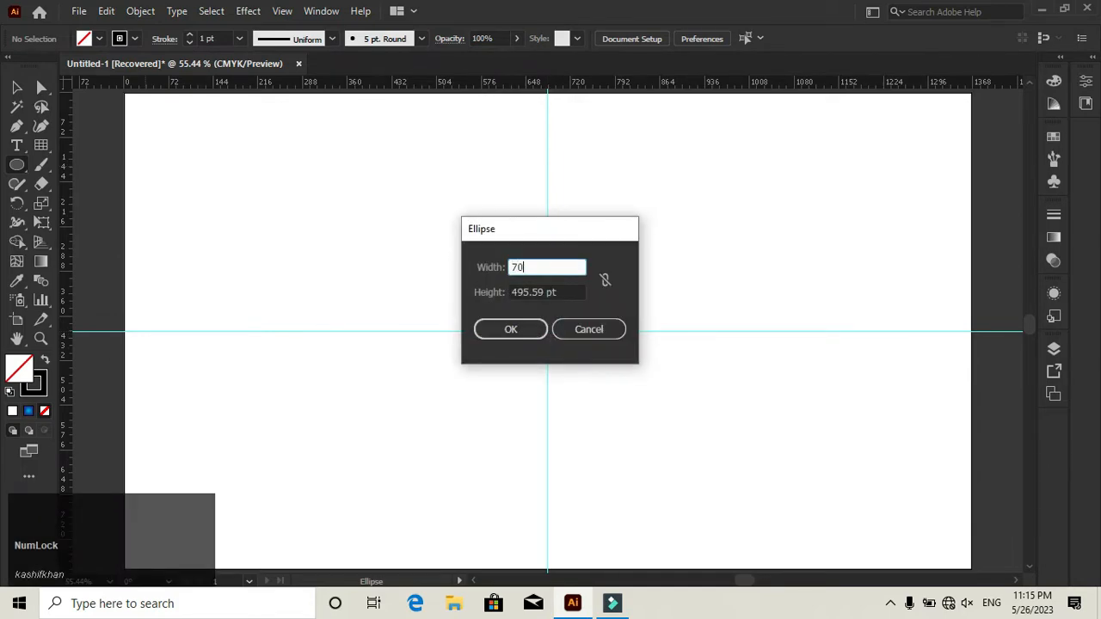
pyautogui.write('0')
pyautogui.press('Tab')
pyautogui.write('700')
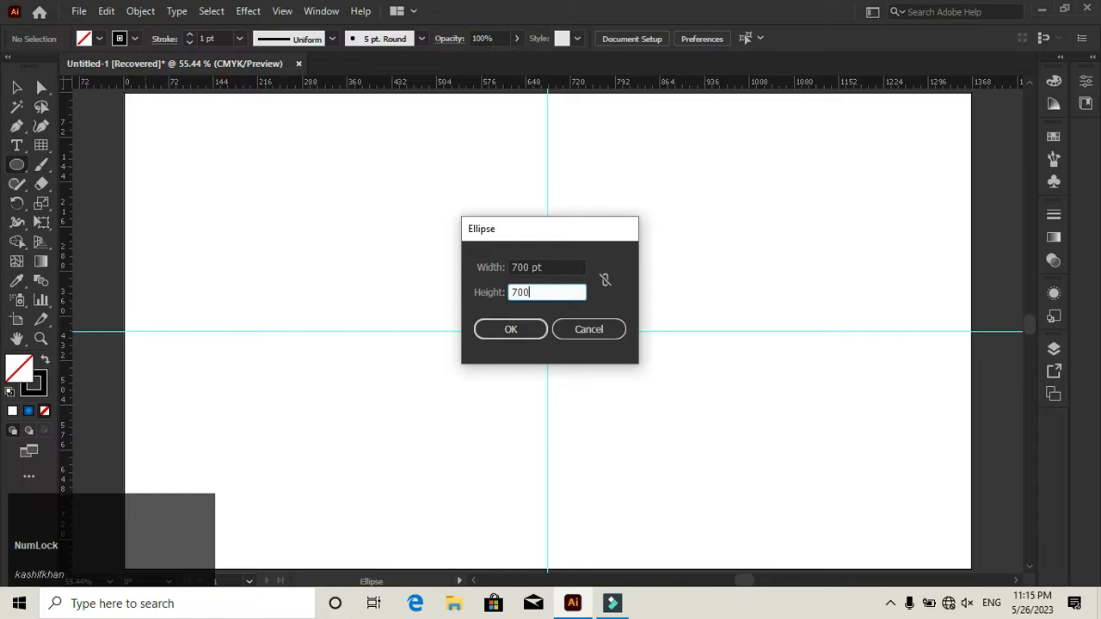
pyautogui.click(531, 334)
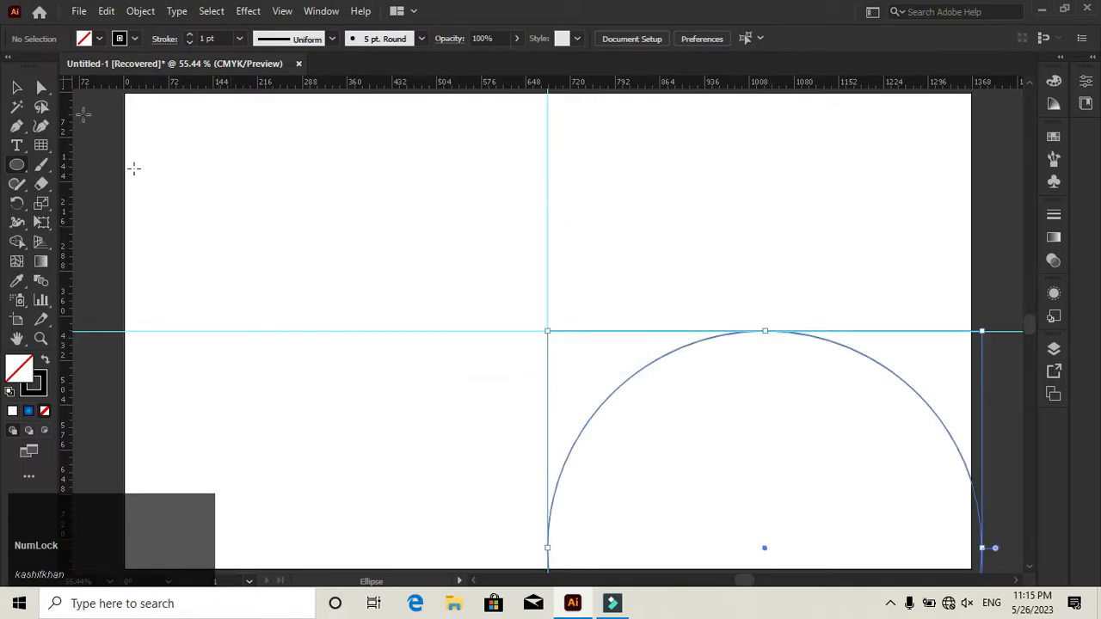
# - Center the circle horizontally and vertically on the artboard
pyautogui.press('v')
pyautogui.click(689, 39)
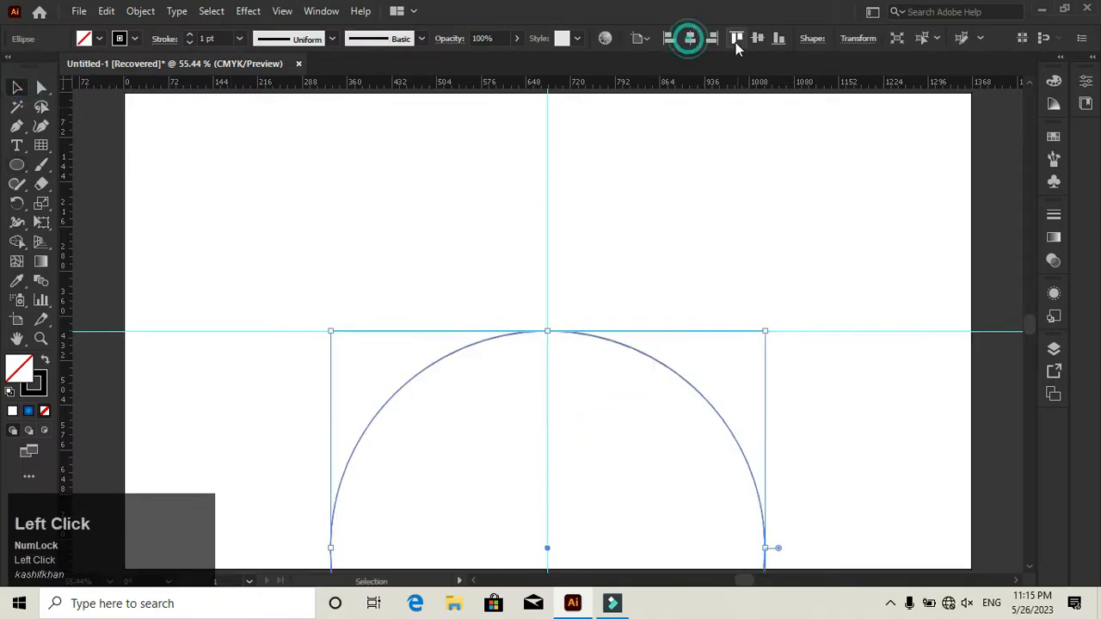
pyautogui.click(759, 39)
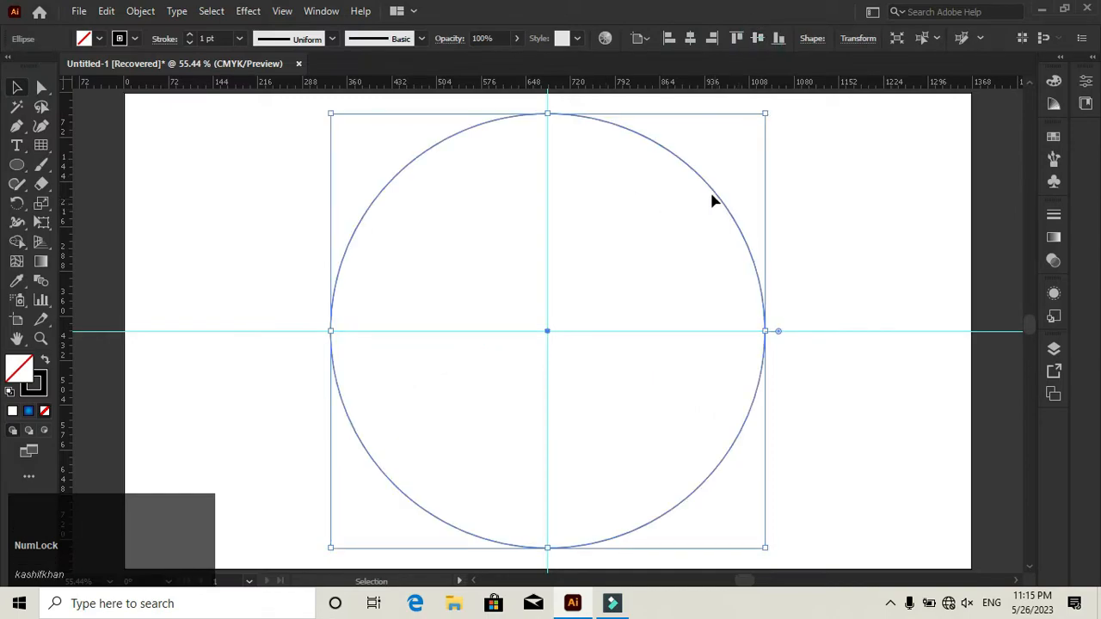
# - Copy the circle and paste the duplicate in place
pyautogui.click(100, 14)
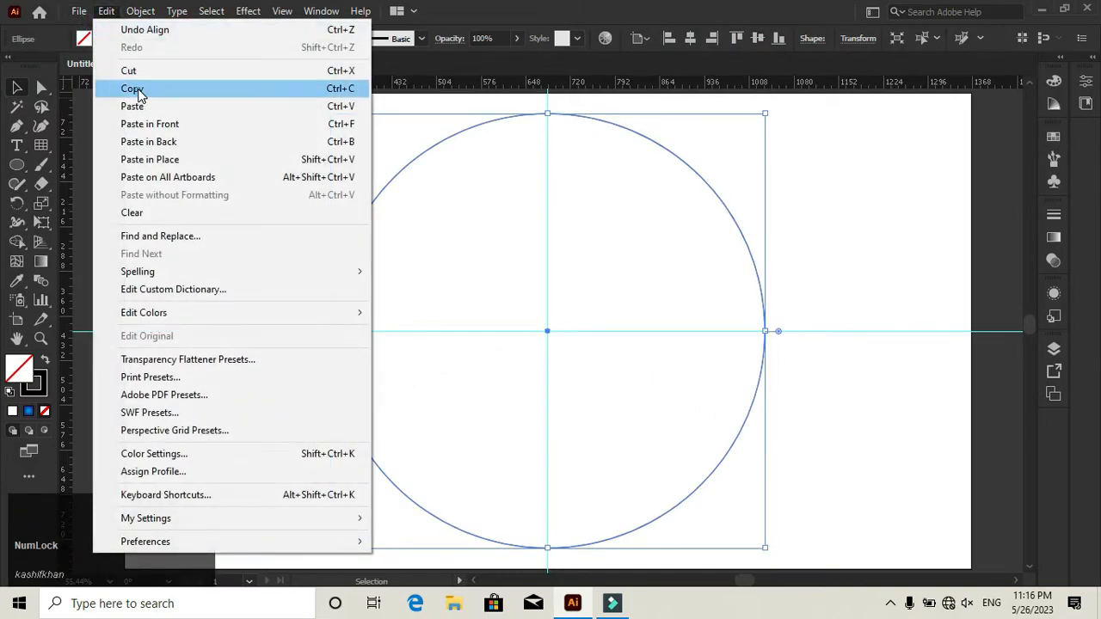
pyautogui.click(136, 90)
pyautogui.click(108, 12)
pyautogui.click(167, 157)
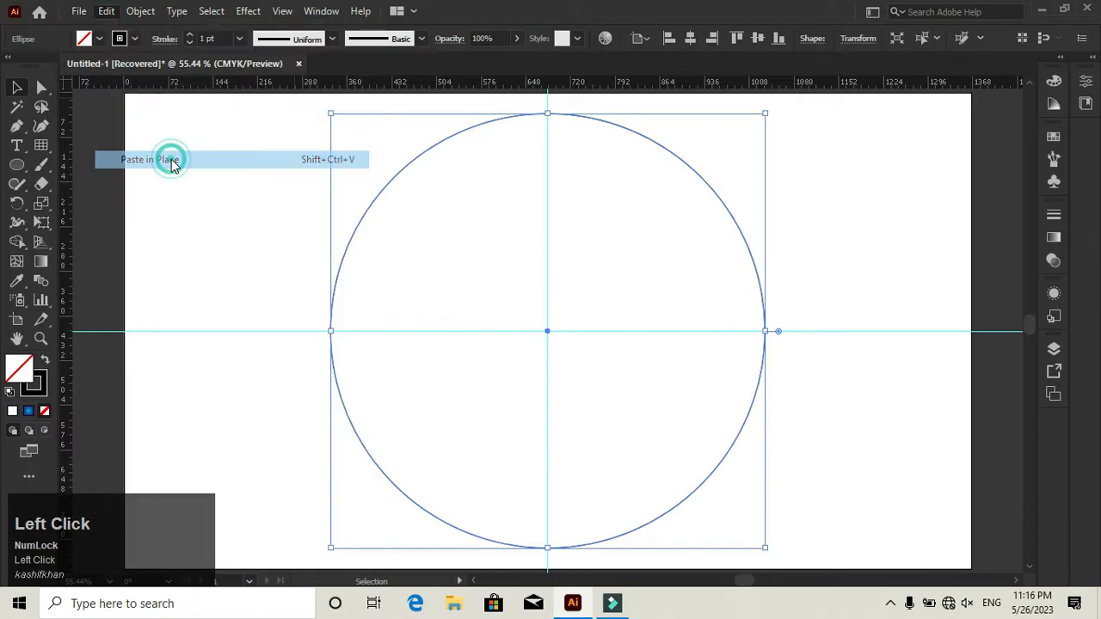
# - Set the duplicate circle's width and height to 300 pt
pyautogui.click(1093, 62)
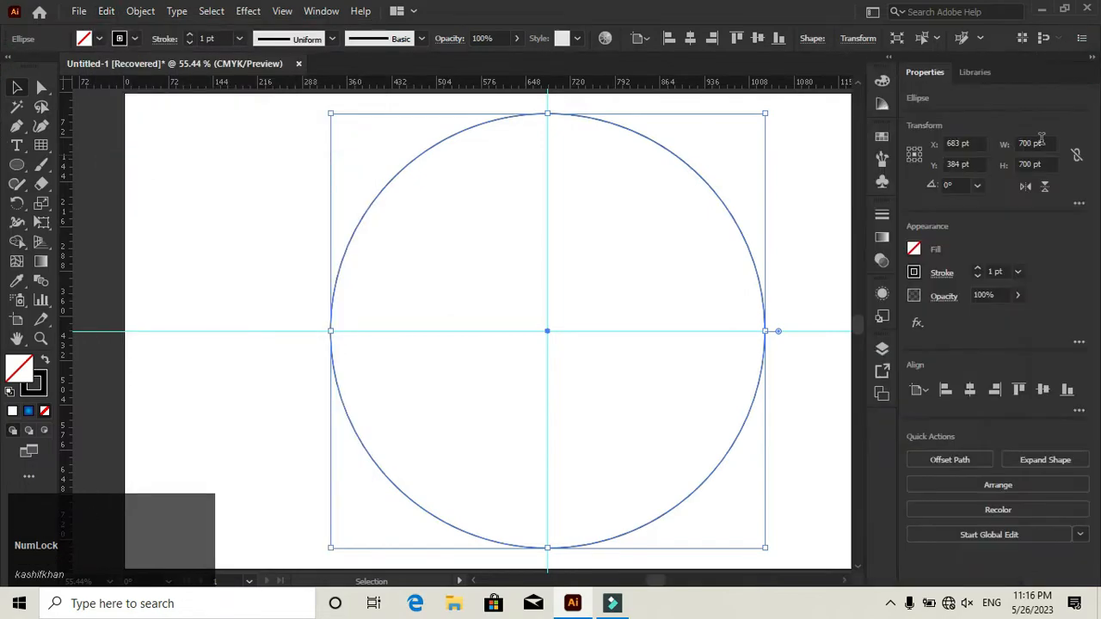
pyautogui.click(1041, 143)
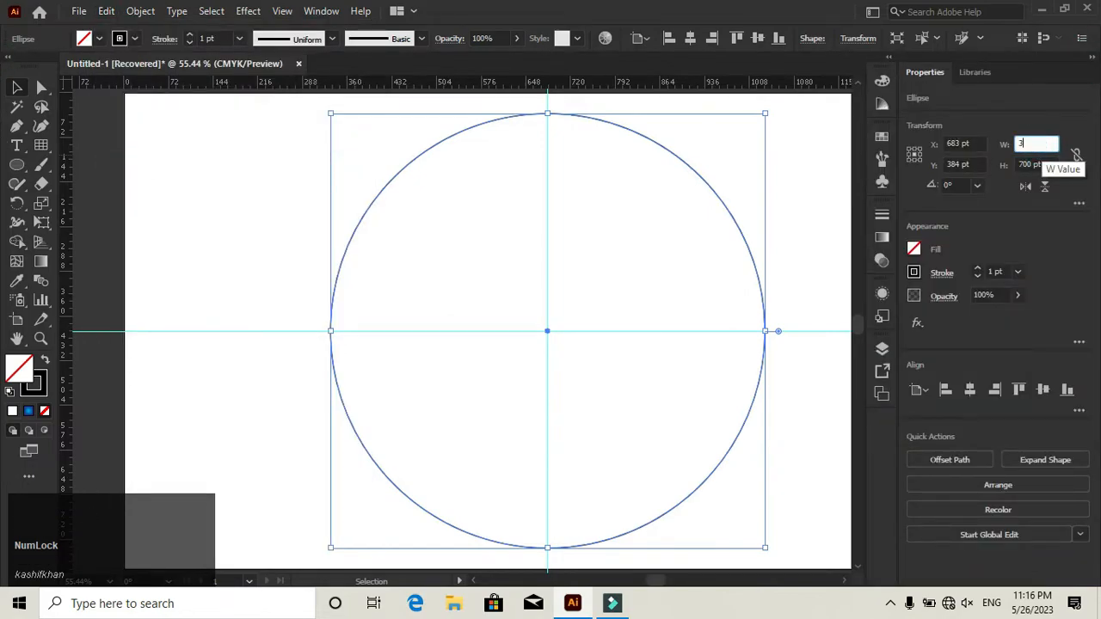
pyautogui.press('Tab')
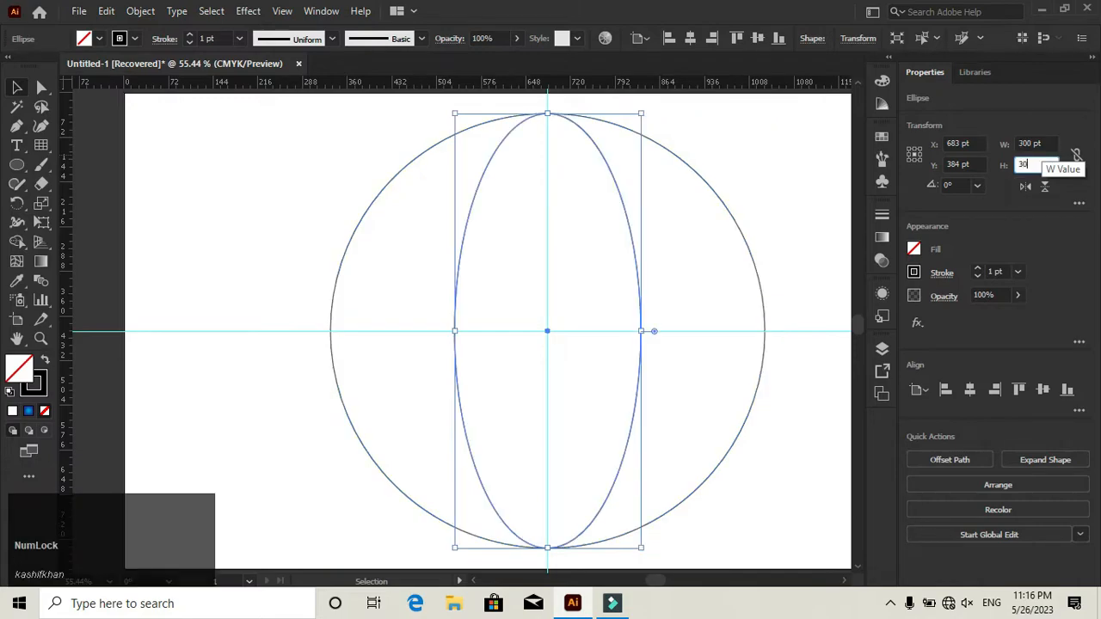
pyautogui.write('300')
pyautogui.press('Return')
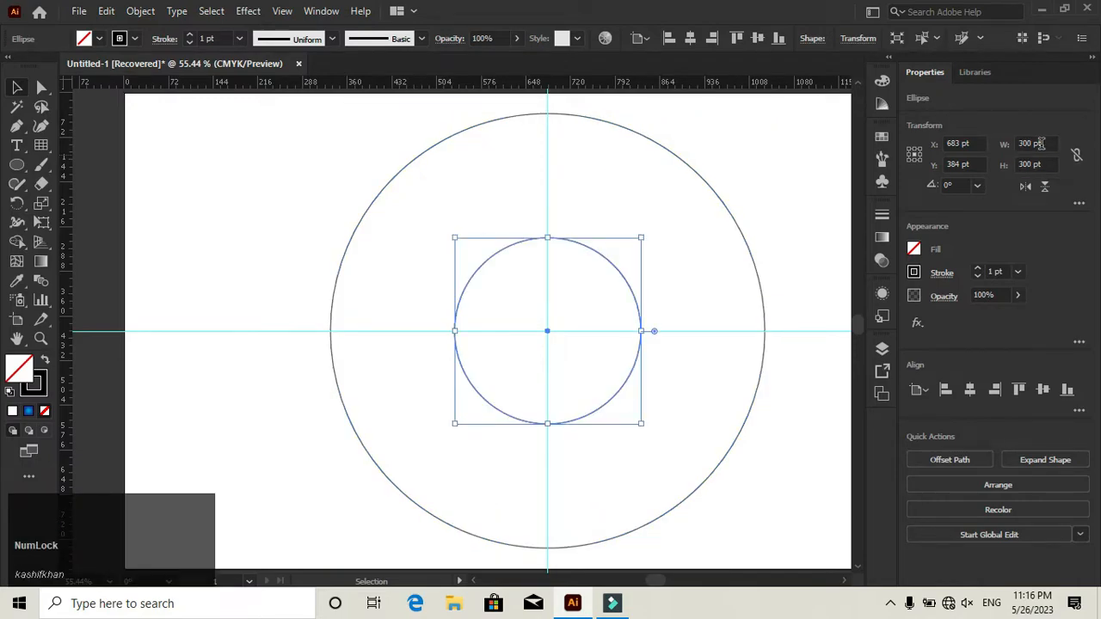
pyautogui.click(1089, 62)
# - Move the small circle straight up so its center sits on the large circle's top anchor point
pyautogui.scroll(1, 602, 318)
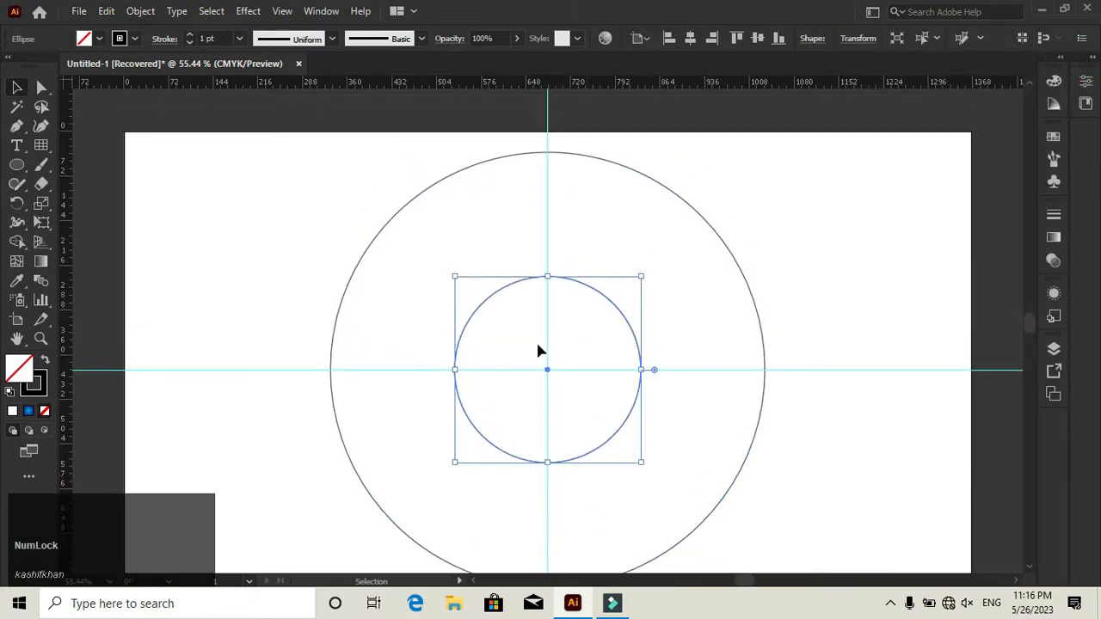
pyautogui.moveTo(547, 370); pyautogui.dragTo(549, 158)
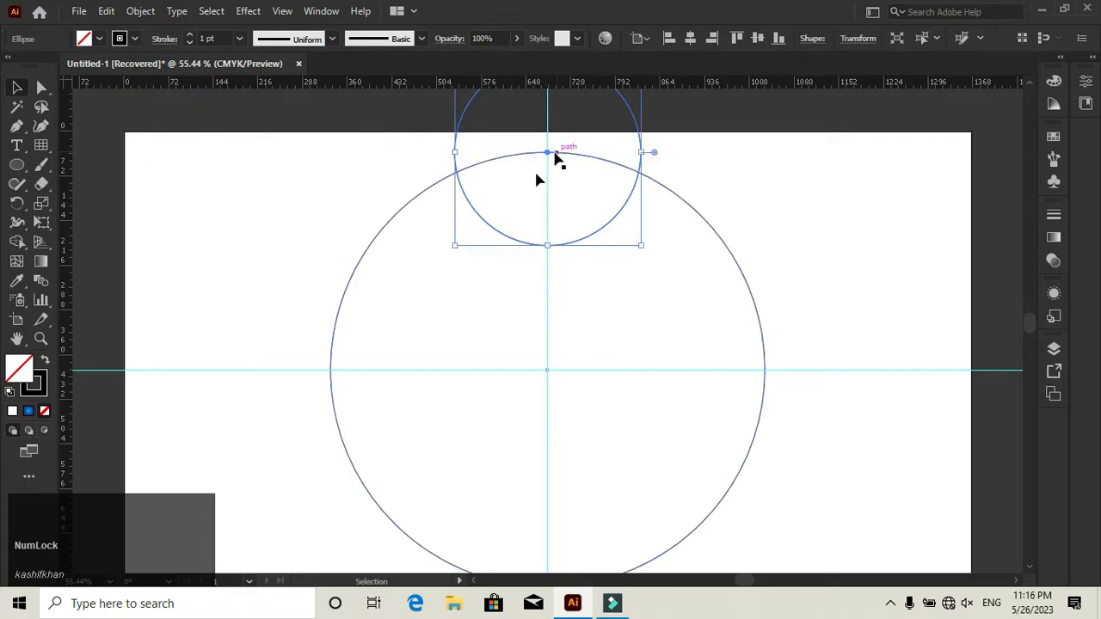
pyautogui.scroll(-1, 511, 282)
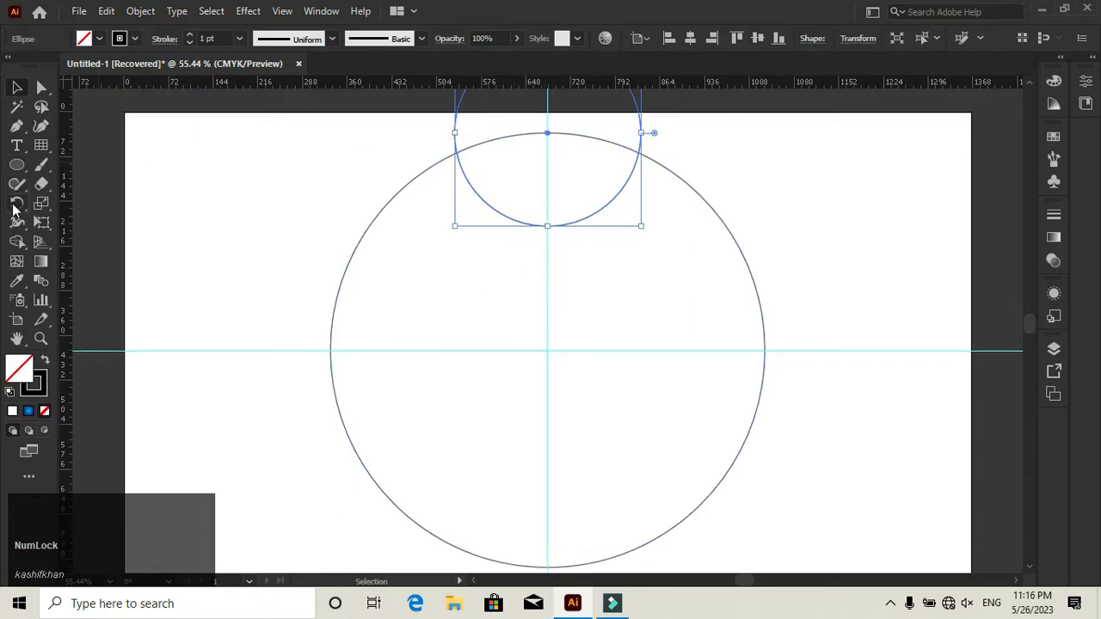
# - Rotate copies of the small circle by 90° around the large circle's center until four are evenly spaced on its outline
pyautogui.click(13, 209)
pyautogui.click(96, 202)
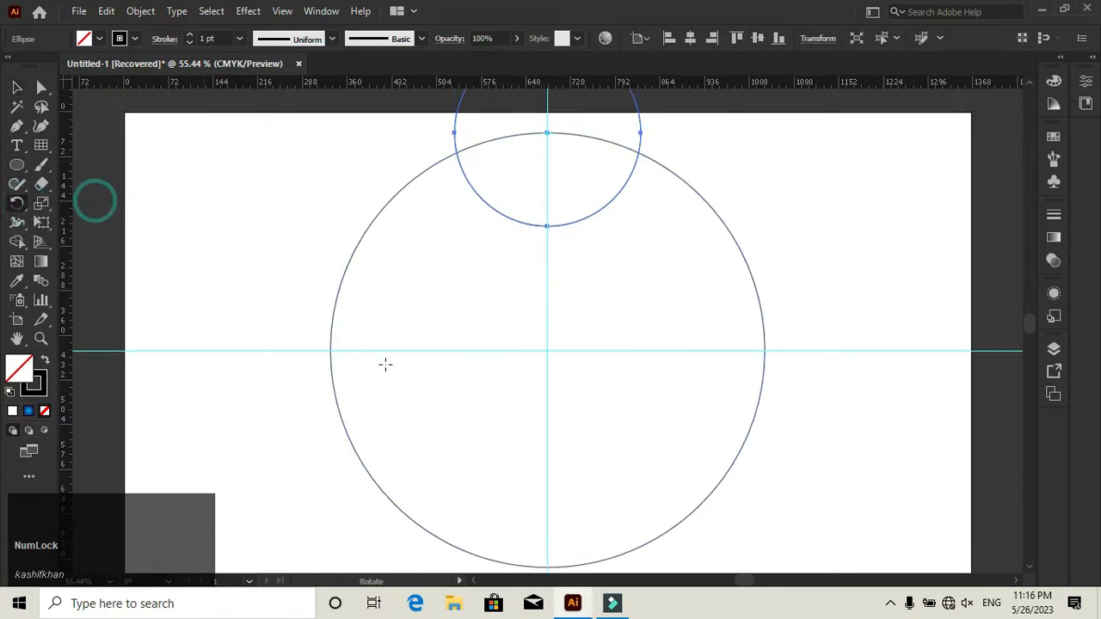
pyautogui.keyDown('alt'); pyautogui.click(548, 350); pyautogui.keyUp('alt')
pyautogui.click(540, 264)
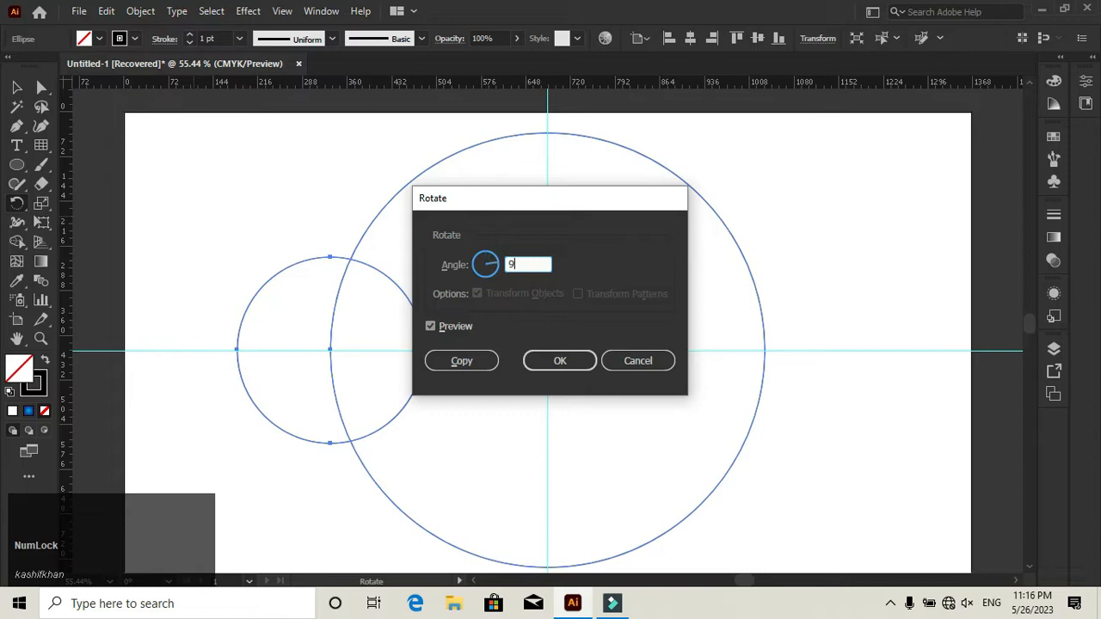
pyautogui.write('0')
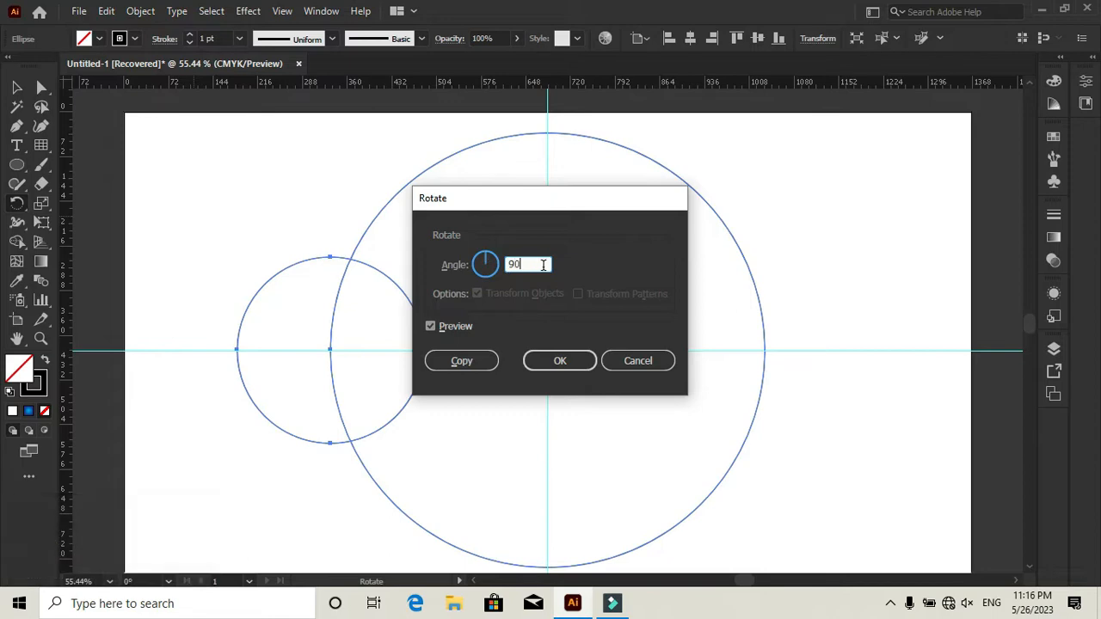
pyautogui.click(462, 361)
pyautogui.hotkey('ctrl', 'd')
pyautogui.hotkey('ctrl', 'd')
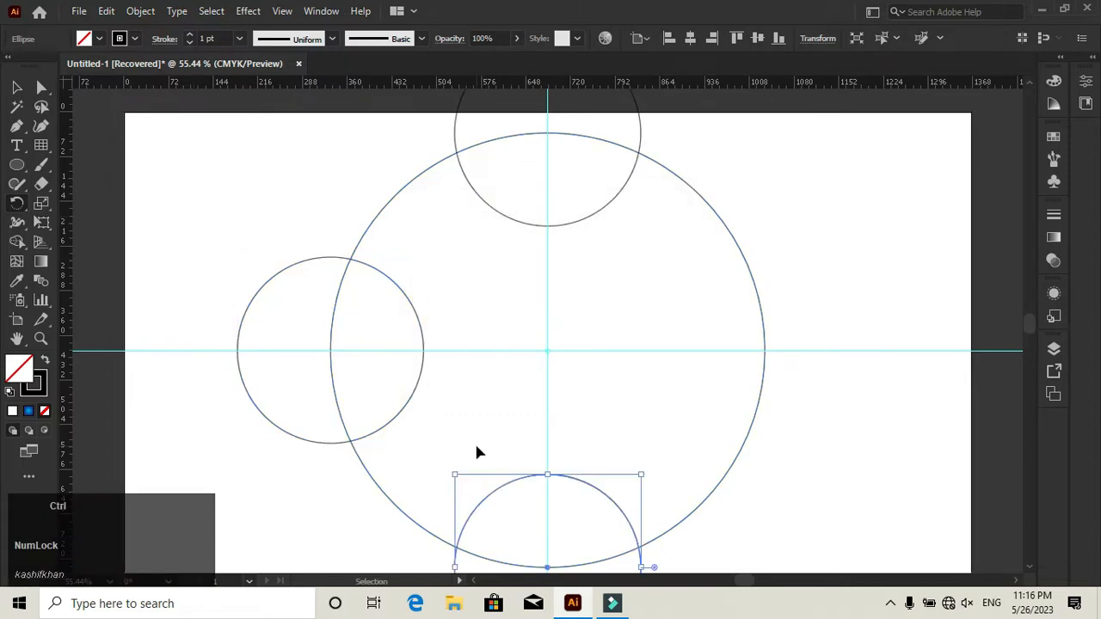
# - Cut the four small circles out of the large circle with the Shape Builder tool
pyautogui.click(18, 87)
pyautogui.moveTo(216, 160); pyautogui.dragTo(823, 542)
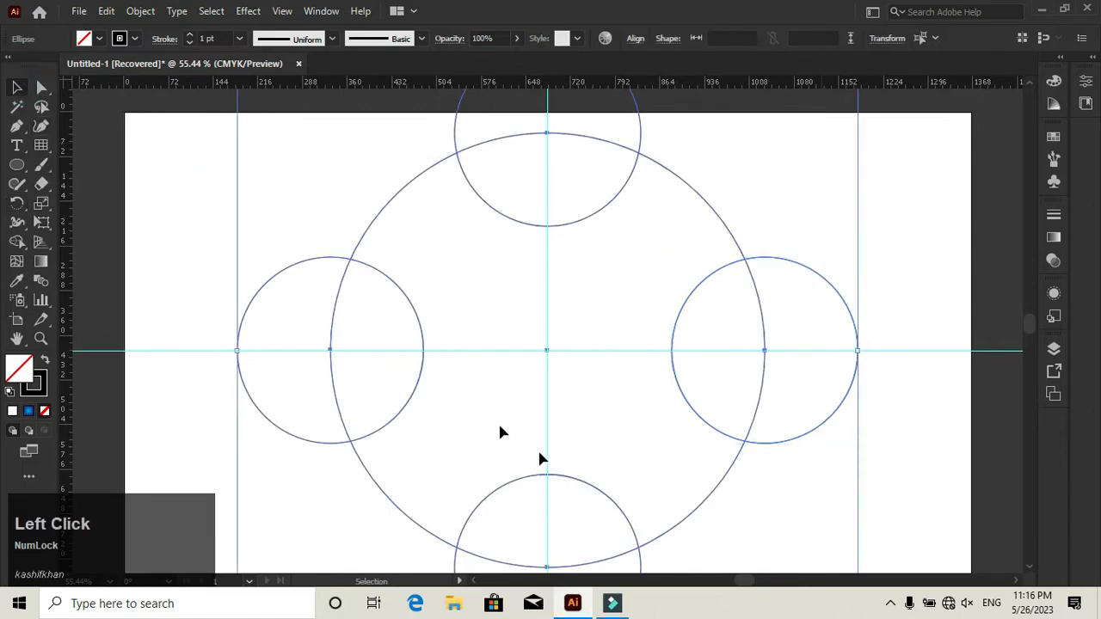
pyautogui.click(16, 243)
pyautogui.moveTo(363, 377); pyautogui.dragTo(253, 376)
pyautogui.moveTo(594, 179); pyautogui.dragTo(598, 138)
pyautogui.keyDown('alt'); pyautogui.click(710, 353); pyautogui.keyUp('alt')
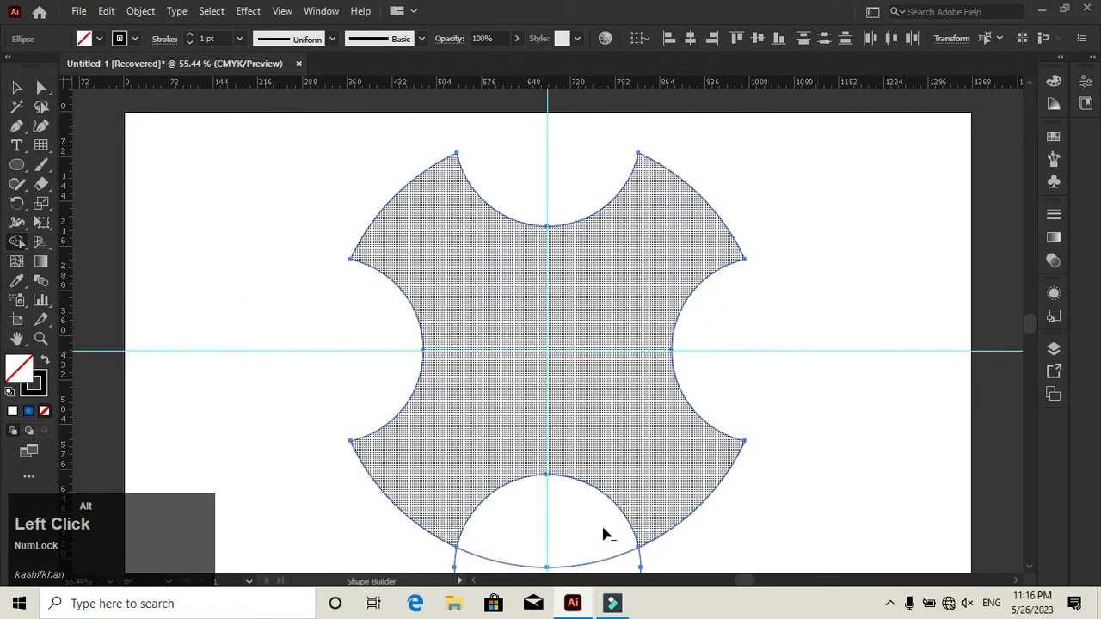
pyautogui.moveTo(560, 543)
pyautogui.mouseDown()
pyautogui.moveTo(594, 563)
pyautogui.moveTo(585, 550)
pyautogui.mouseUp()
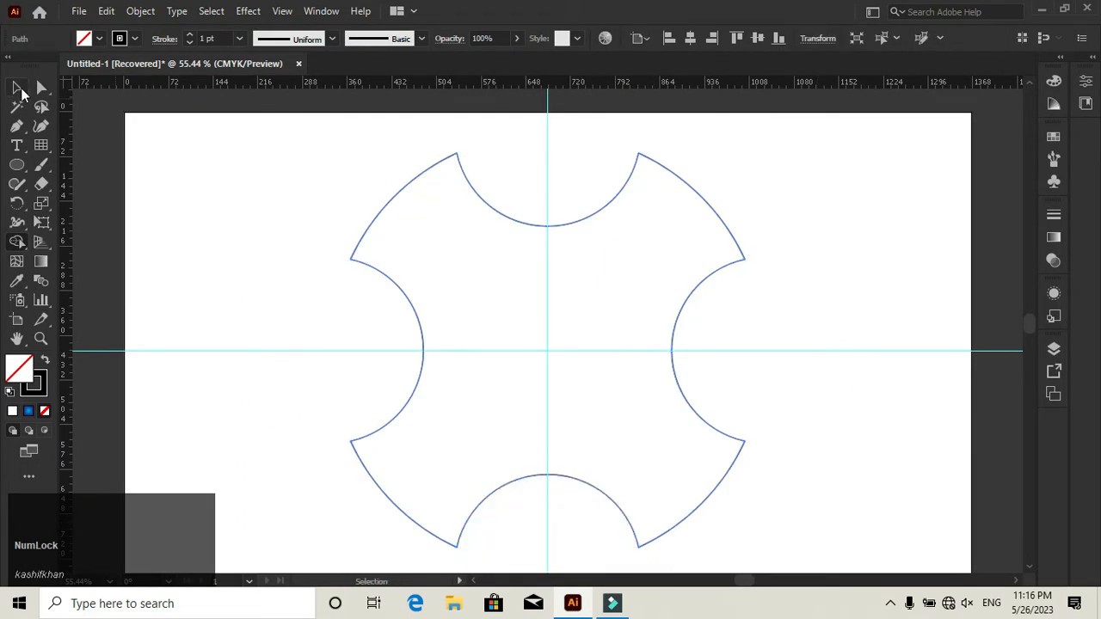
# - Rotate the notched shape by 45° so its four arms line up with the guides
pyautogui.click(17, 87)
pyautogui.click(231, 324)
pyautogui.click(604, 207)
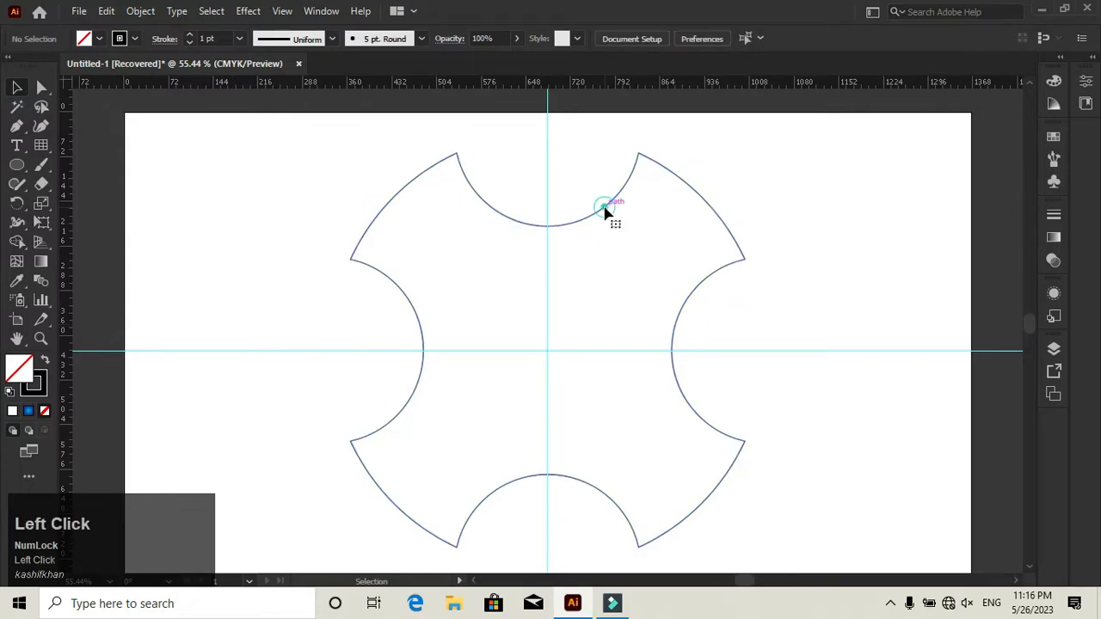
pyautogui.moveTo(749, 149); pyautogui.dragTo(885, 219)
pyautogui.click(885, 213)
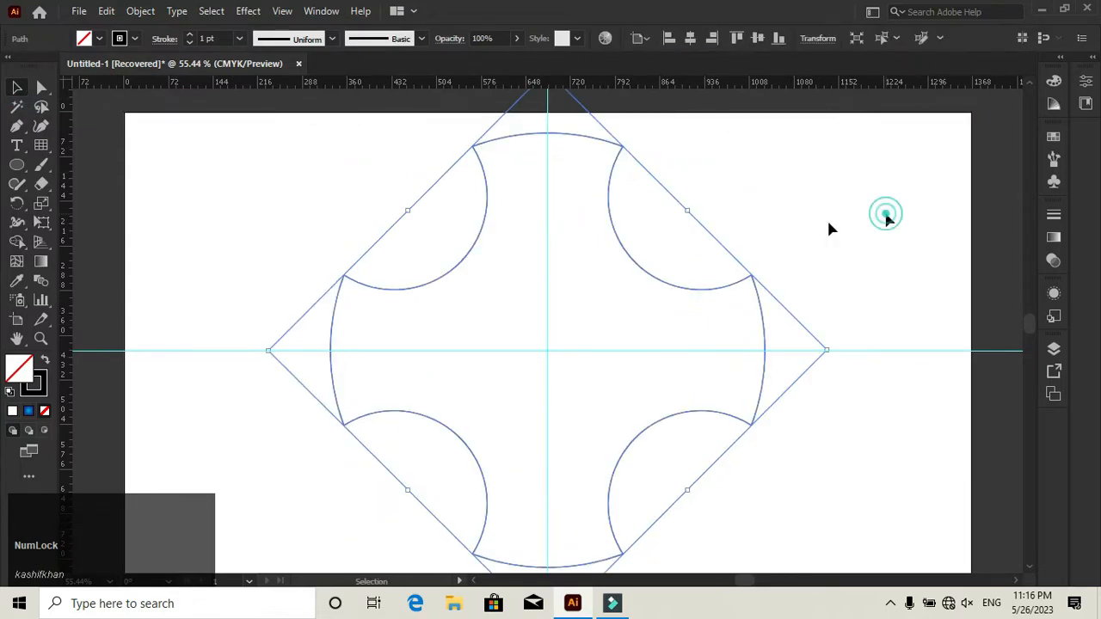
# - Draw a small flat ellipse centered where the vertical guide meets the shape's top edge
pyautogui.click(13, 168)
pyautogui.click(97, 203)
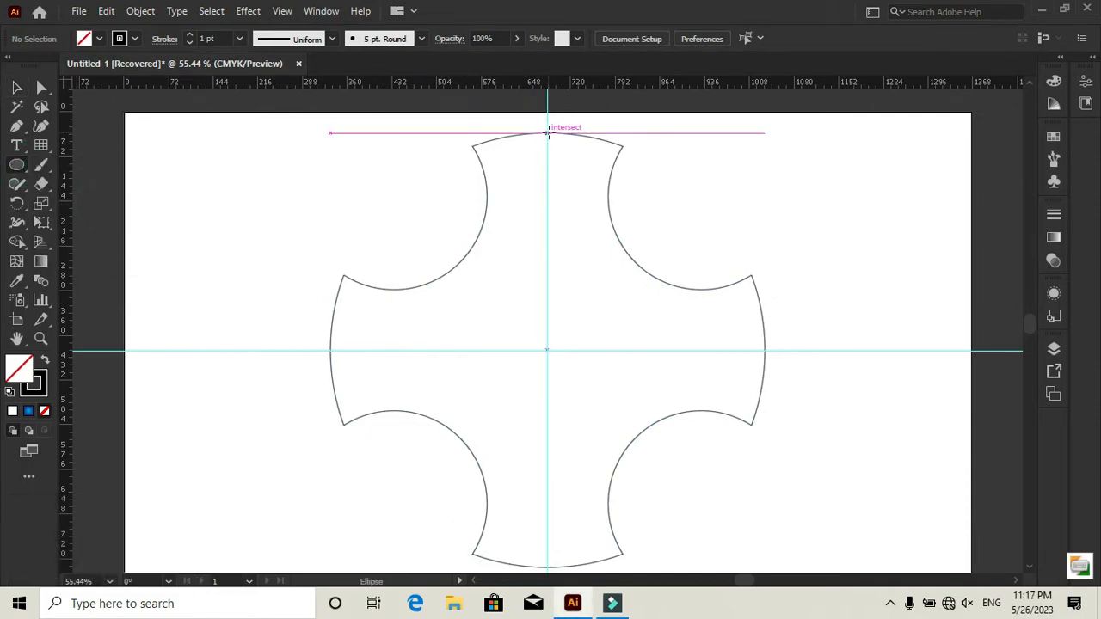
pyautogui.moveTo(548, 132); pyautogui.dragTo(587, 148)
pyautogui.click(17, 87)
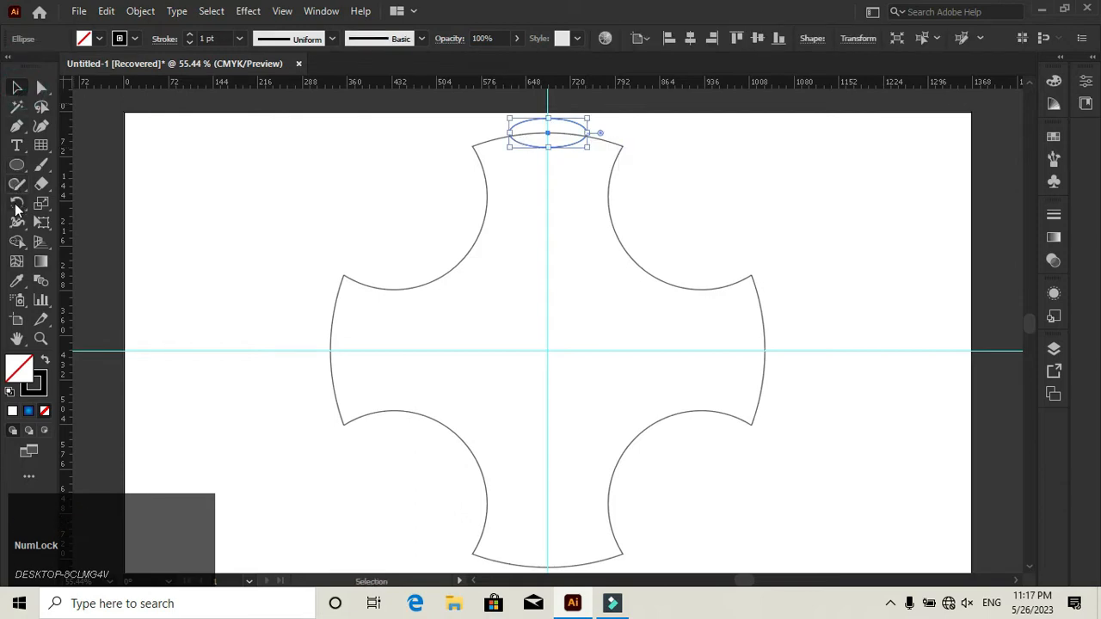
# - Rotate copies of the flat ellipse by 90° around the guide intersection so each of the four arm ends has one
pyautogui.click(16, 204)
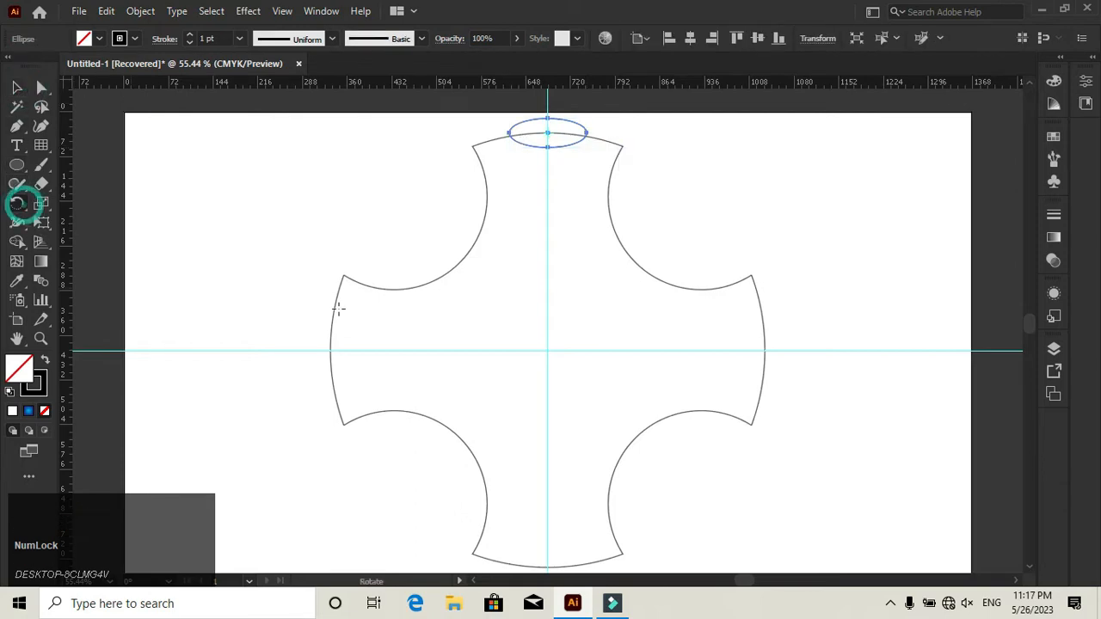
pyautogui.keyDown('alt'); pyautogui.click(547, 350); pyautogui.keyUp('alt')
pyautogui.click(450, 359)
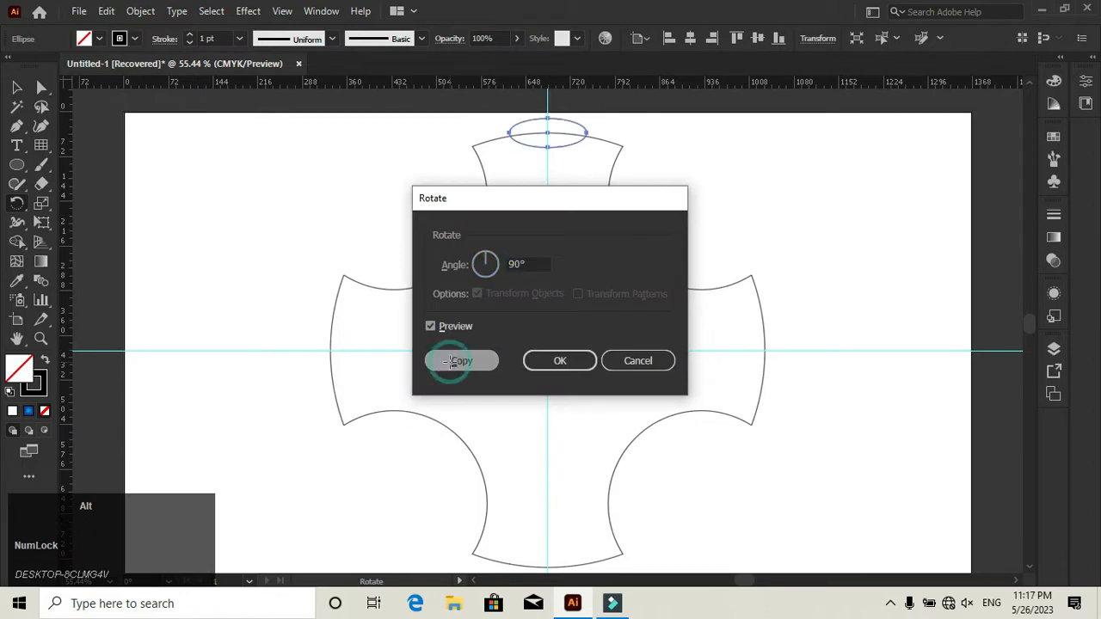
pyautogui.hotkey('ctrl', 'd')
pyautogui.hotkey('ctrl', 'd')
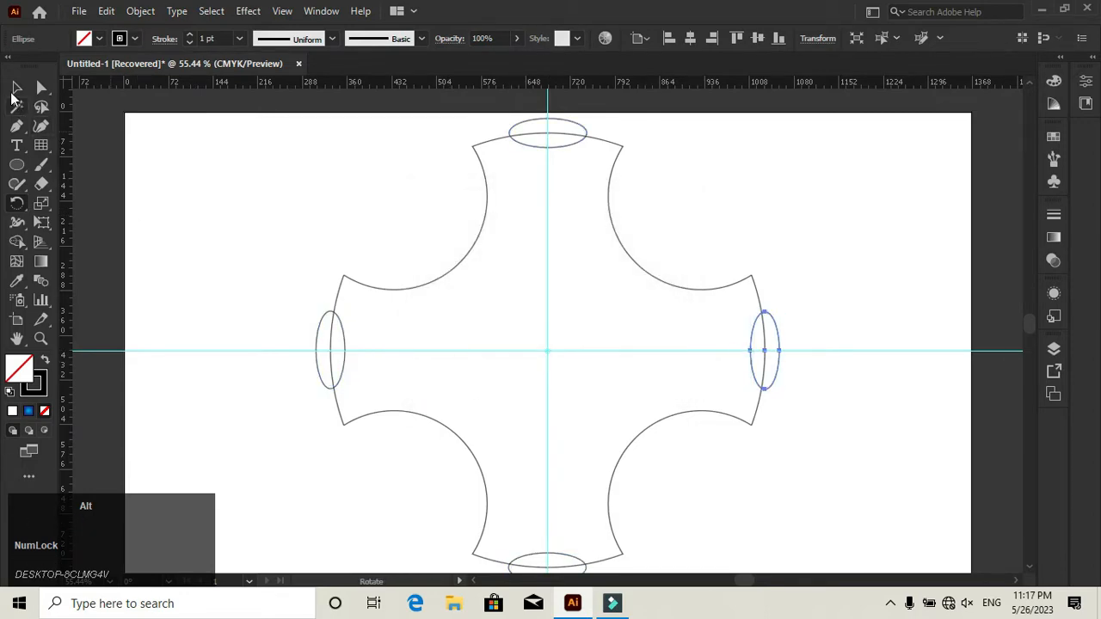
# - Cut the ellipses out of the left, top and right arm ends with the Shape Builder tool
pyautogui.click(17, 87)
pyautogui.hotkey('ctrl', 'a')
pyautogui.click(243, 157)
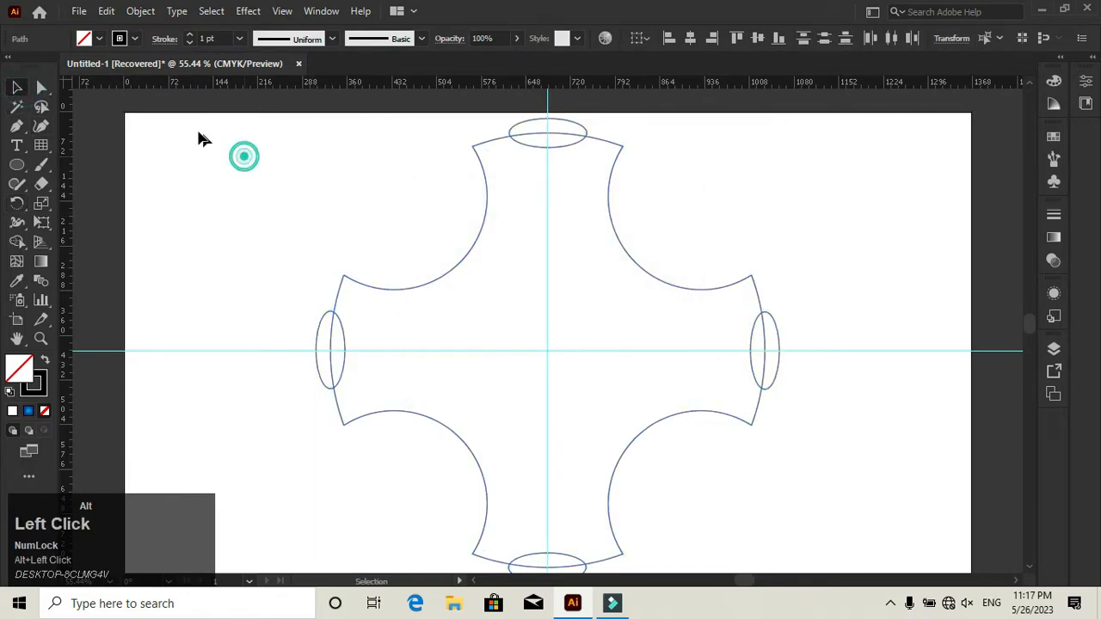
pyautogui.moveTo(197, 127); pyautogui.dragTo(791, 533)
pyautogui.moveTo(826, 565); pyautogui.dragTo(810, 554)
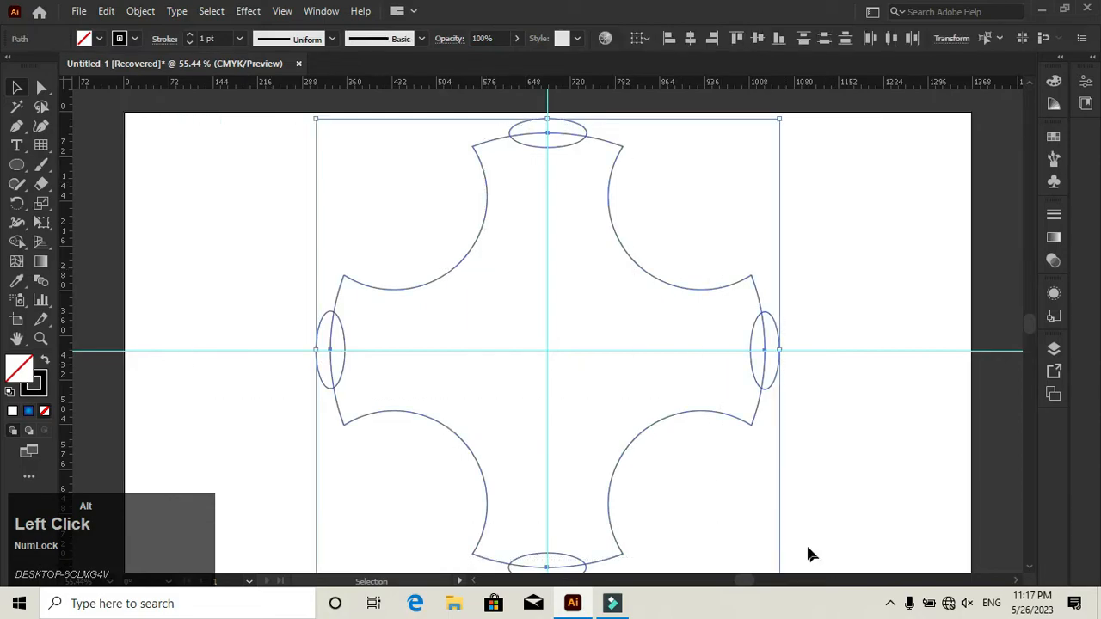
pyautogui.click(16, 243)
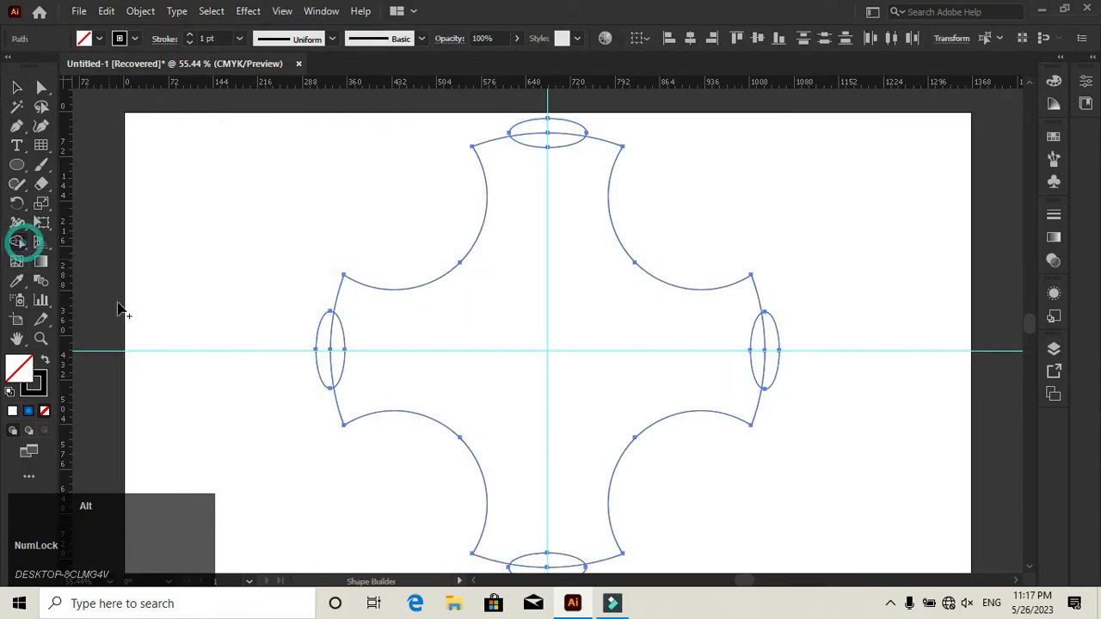
pyautogui.keyDown('alt'); pyautogui.click(338, 359); pyautogui.keyUp('alt')
pyautogui.keyDown('alt'); pyautogui.click(542, 140); pyautogui.keyUp('alt')
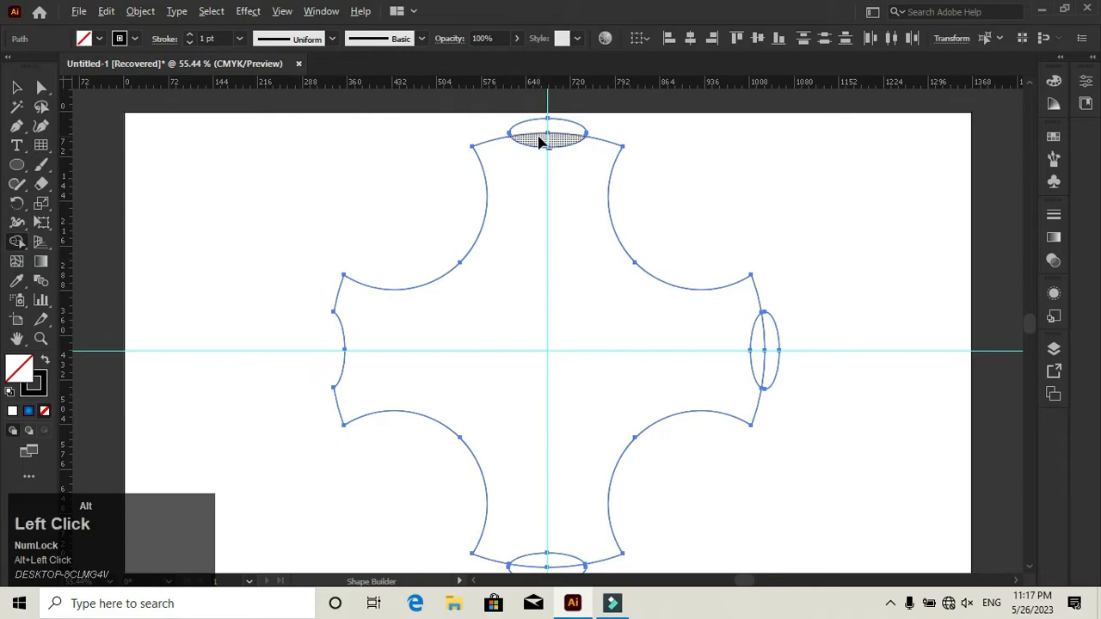
pyautogui.keyDown('alt'); pyautogui.click(756, 342); pyautogui.keyUp('alt')
# - Cut the remaining ellipse out of the bottom arm end and deselect the shape
pyautogui.scroll(-1, 555, 509)
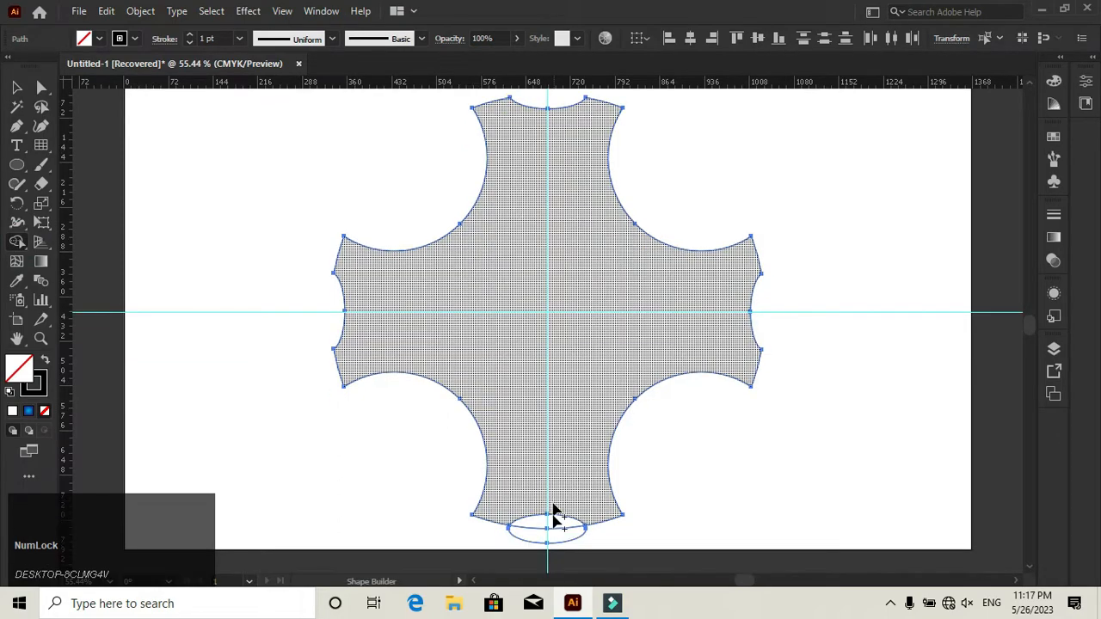
pyautogui.keyDown('alt'); pyautogui.click(553, 527); pyautogui.keyUp('alt')
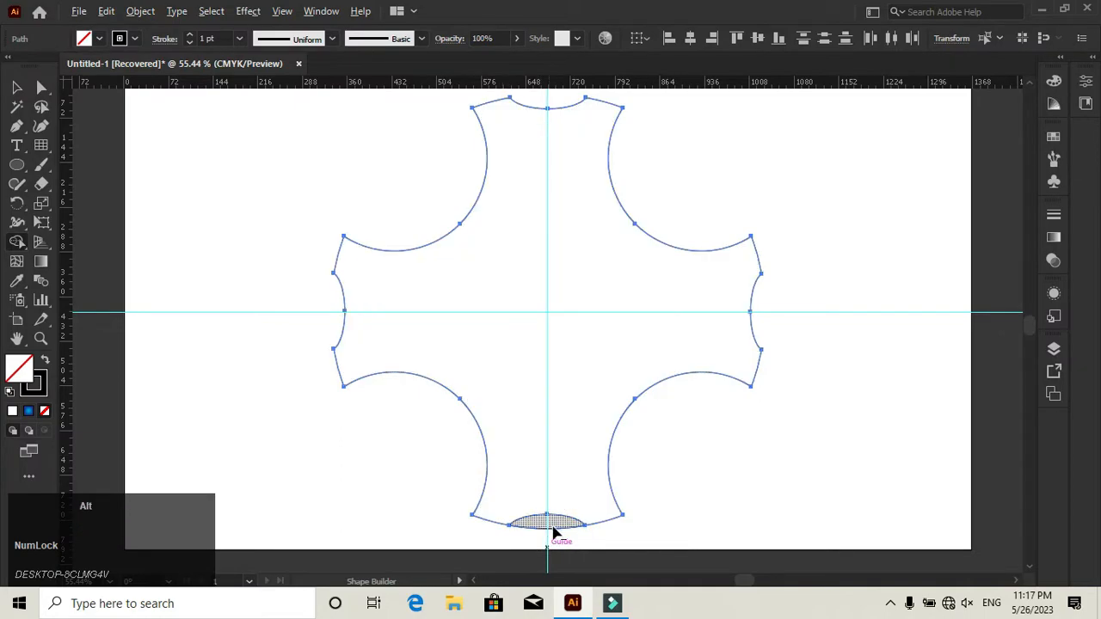
pyautogui.keyDown('alt'); pyautogui.click(553, 526); pyautogui.keyUp('alt')
pyautogui.scroll(1, 555, 445)
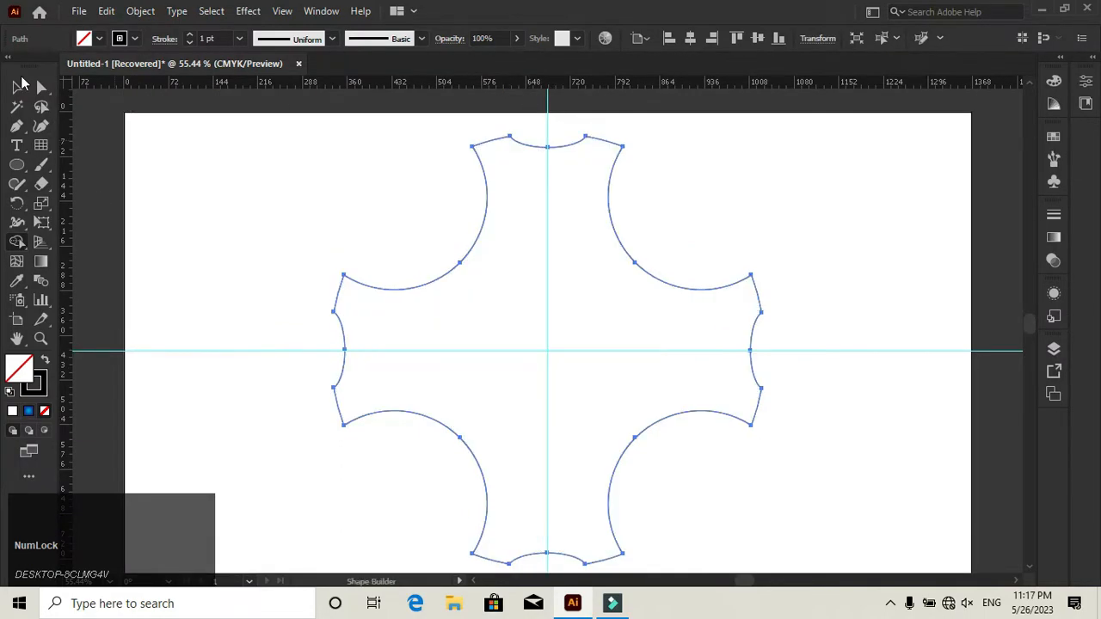
pyautogui.click(19, 86)
pyautogui.click(292, 229)
# - Draw an upright rectangle in the top arm, as wide as its curved notch and starting at the notch's corners
pyautogui.click(21, 168)
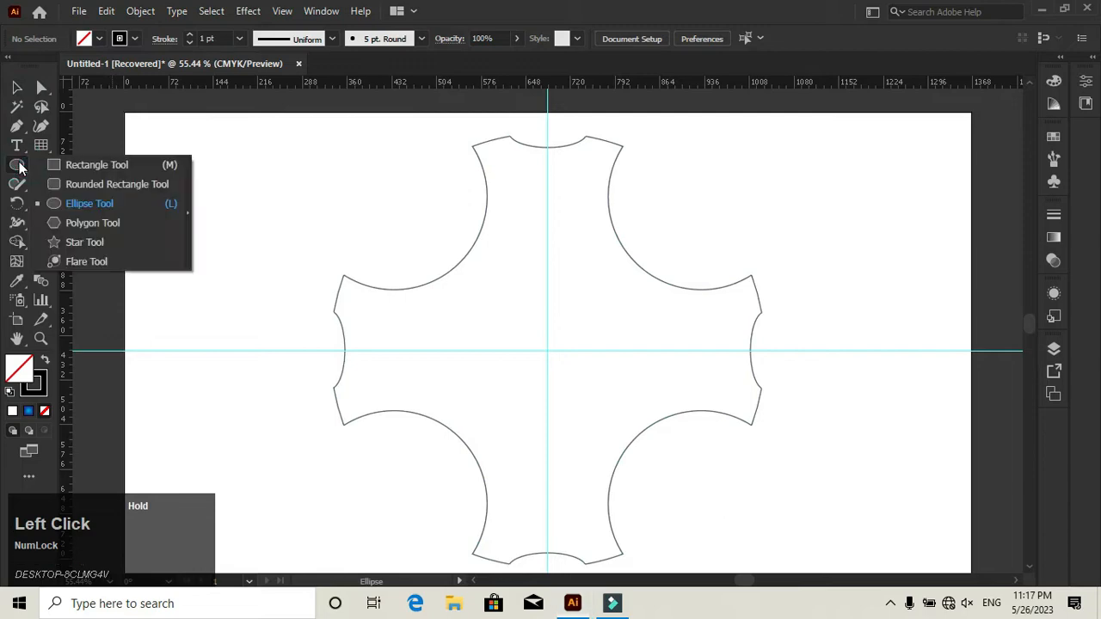
pyautogui.click(79, 163)
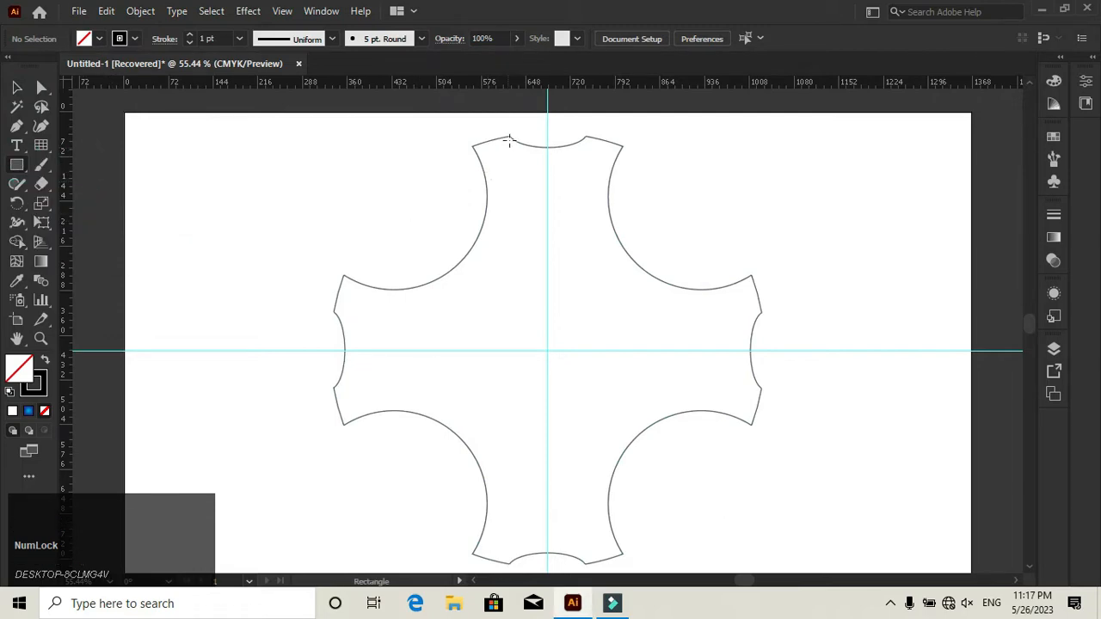
pyautogui.moveTo(510, 136); pyautogui.dragTo(586, 271)
pyautogui.click(17, 87)
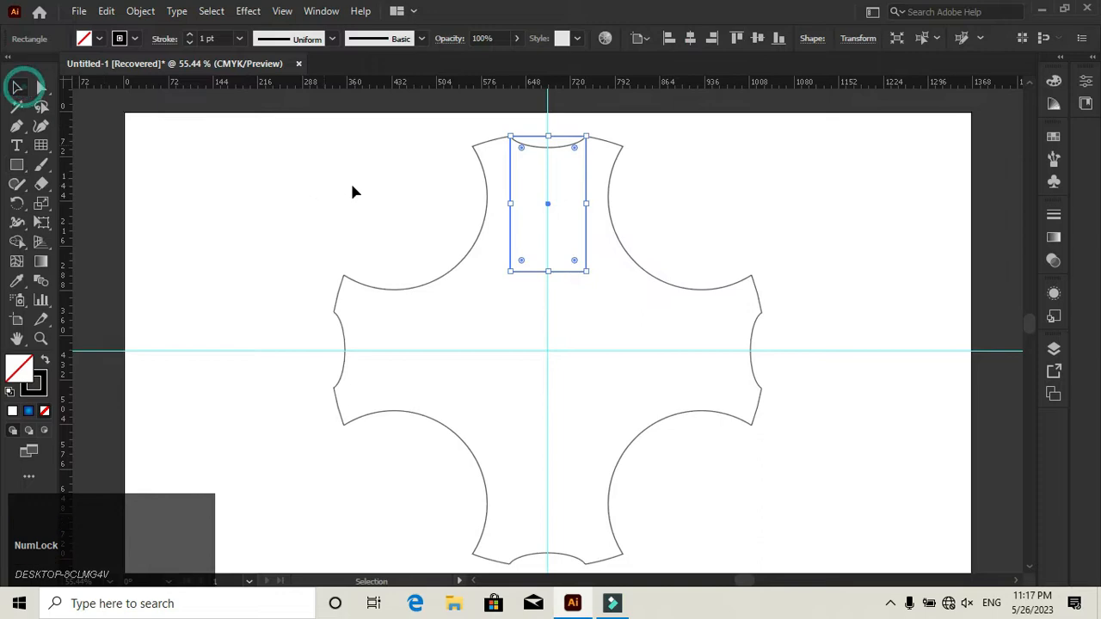
# - Trim the part of the rectangle above the top notch with Shape Builder so its upper edge follows the curve
pyautogui.moveTo(411, 196); pyautogui.dragTo(514, 219)
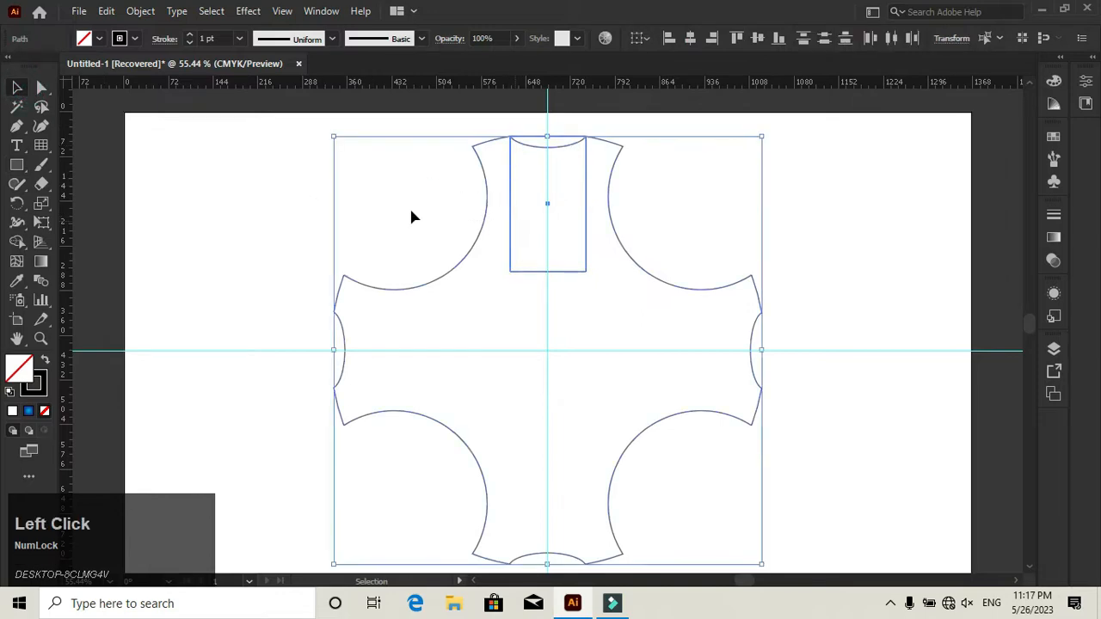
pyautogui.click(19, 244)
pyautogui.keyDown('alt'); pyautogui.click(543, 142); pyautogui.keyUp('alt')
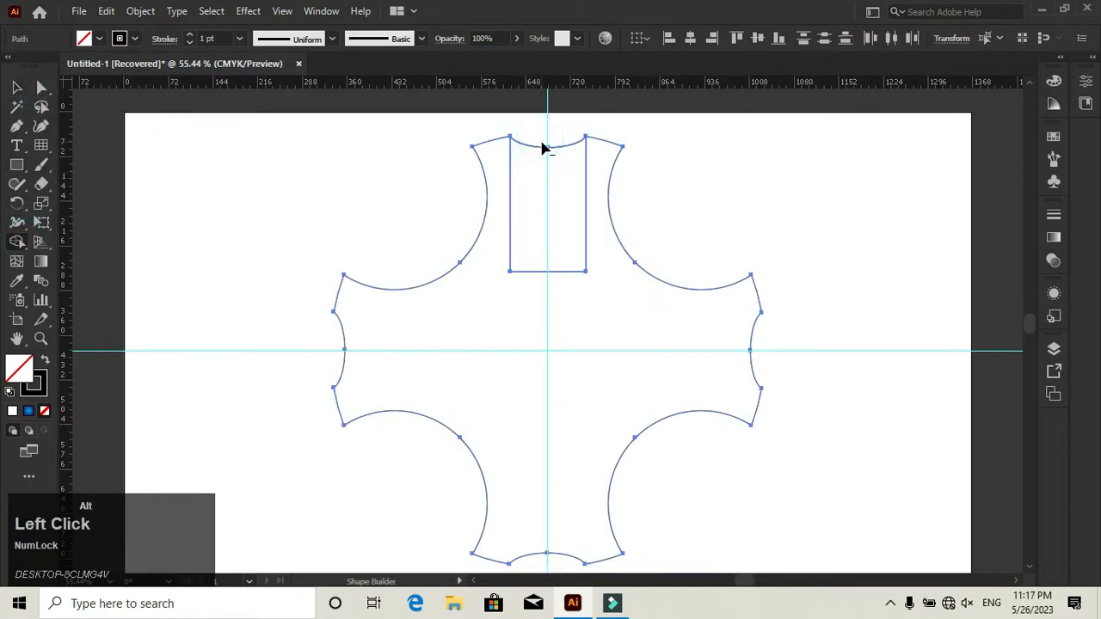
pyautogui.click(19, 87)
pyautogui.click(127, 148)
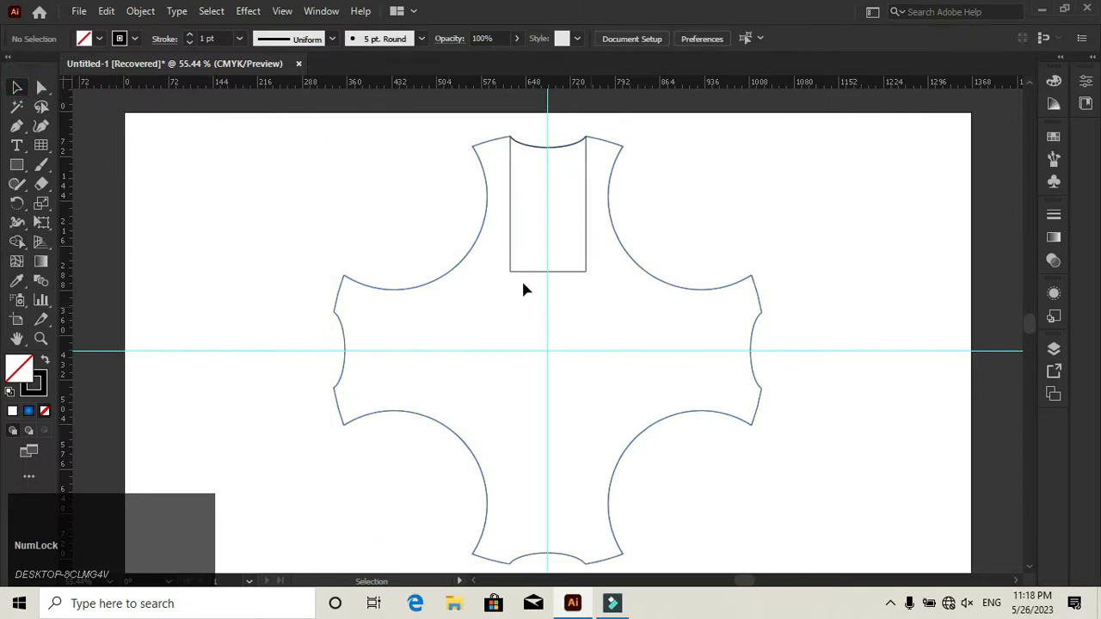
# - Round the rectangle's two bottom corners fully so its lower end becomes a semicircle
pyautogui.click(518, 276)
pyautogui.click(42, 87)
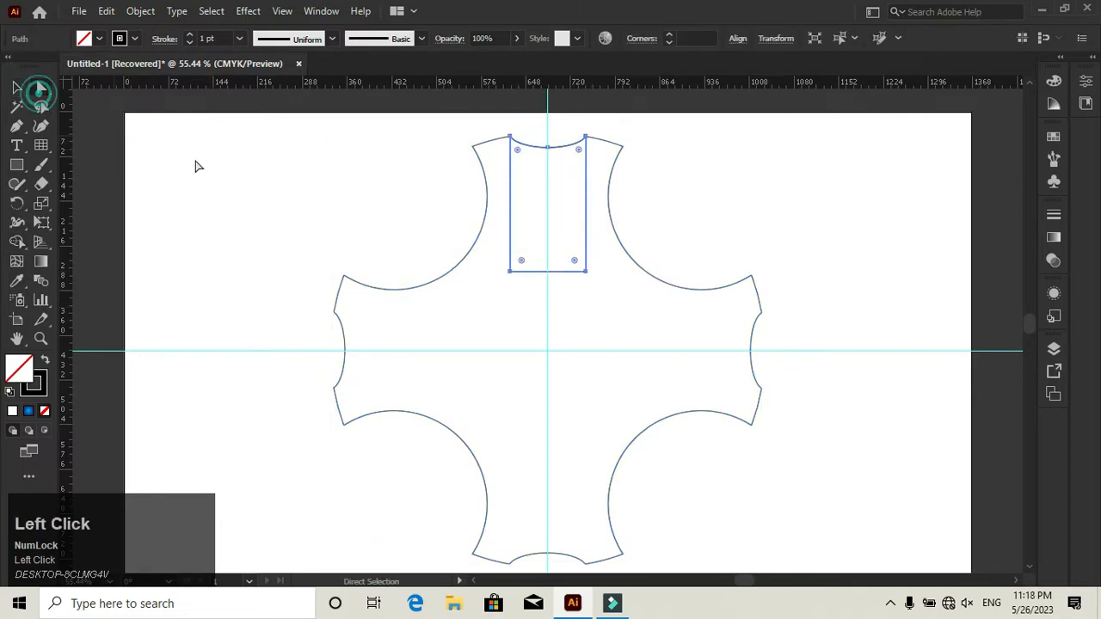
pyautogui.click(511, 272)
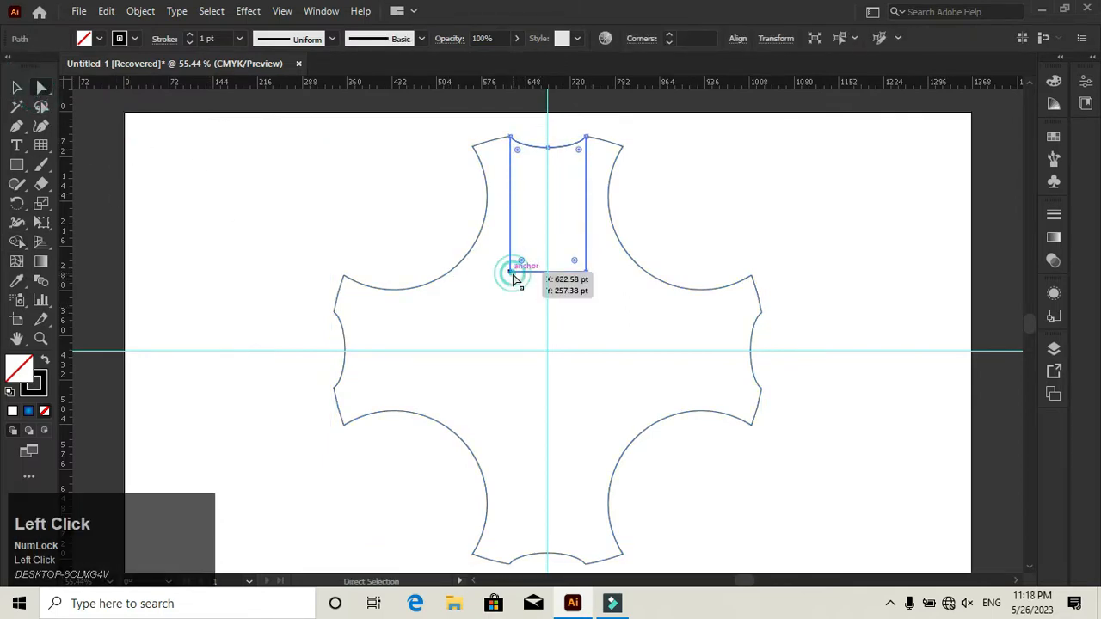
pyautogui.keyDown('shift'); pyautogui.click(586, 272); pyautogui.keyUp('shift')
pyautogui.moveTo(572, 256); pyautogui.dragTo(528, 238)
pyautogui.press('v')
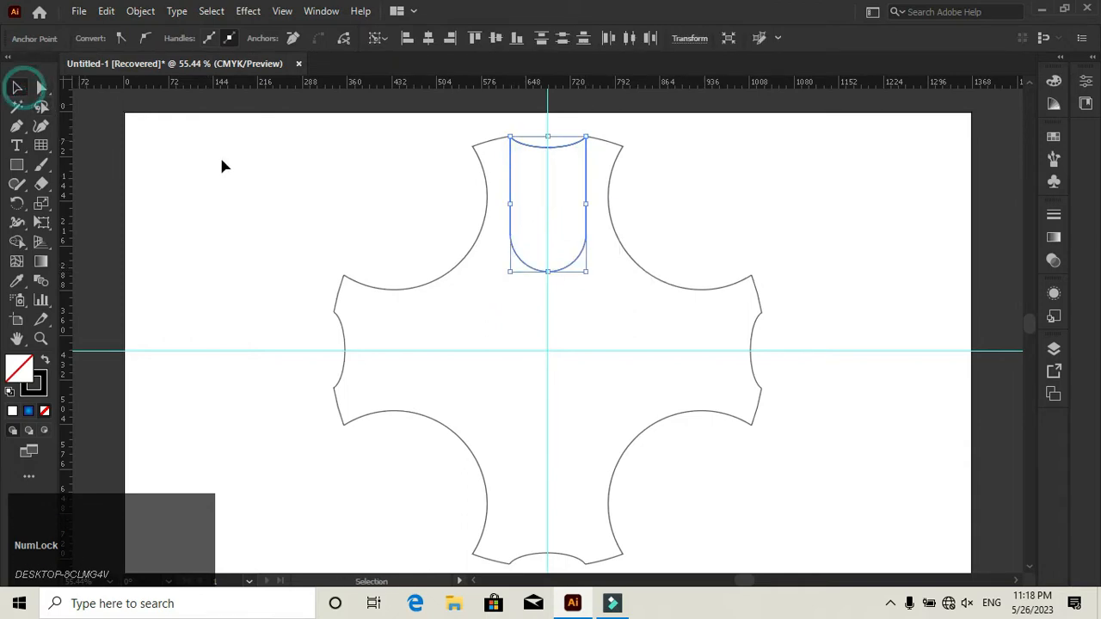
pyautogui.click(221, 166)
# - Draw a tall narrow ellipse and position its top anchor on the top arm's left corner
pyautogui.click(16, 169)
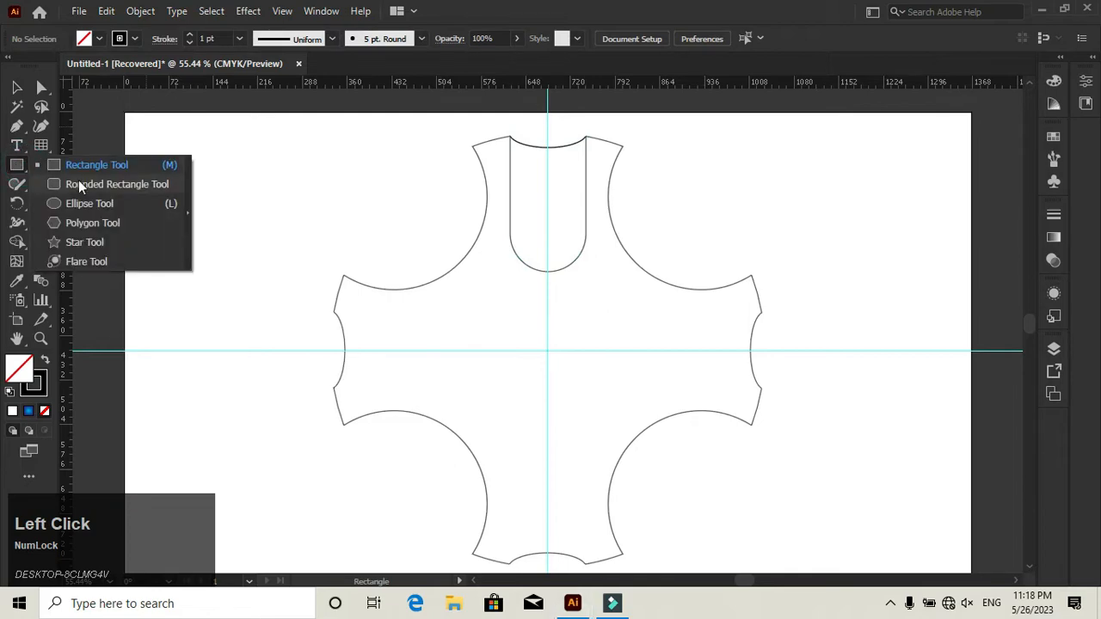
pyautogui.click(82, 201)
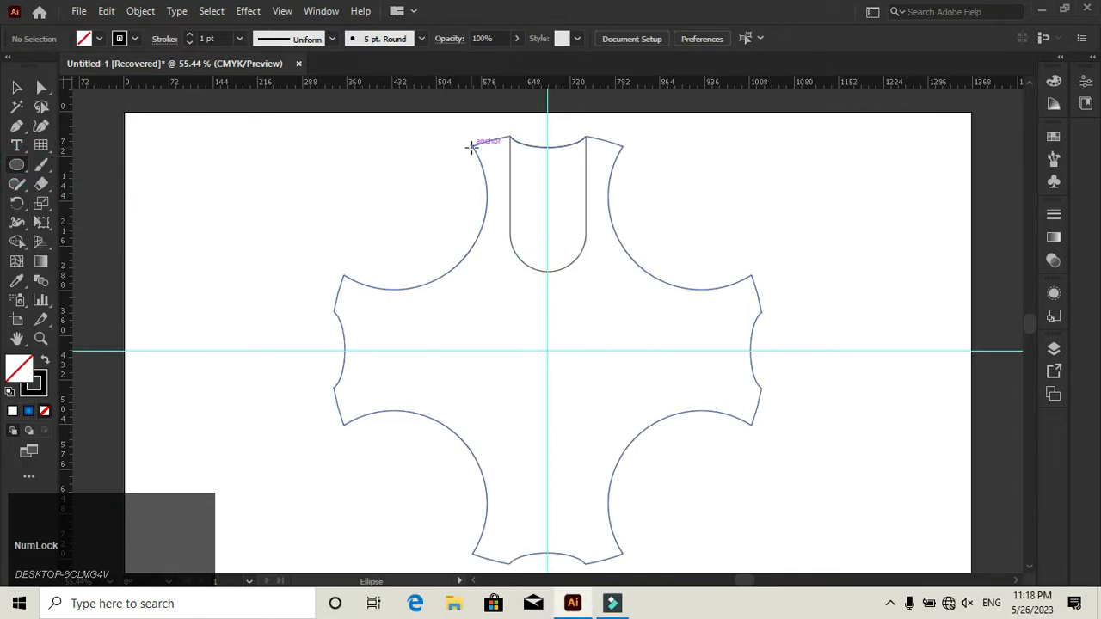
pyautogui.moveTo(471, 146); pyautogui.dragTo(540, 266)
pyautogui.click(16, 86)
pyautogui.click(336, 167)
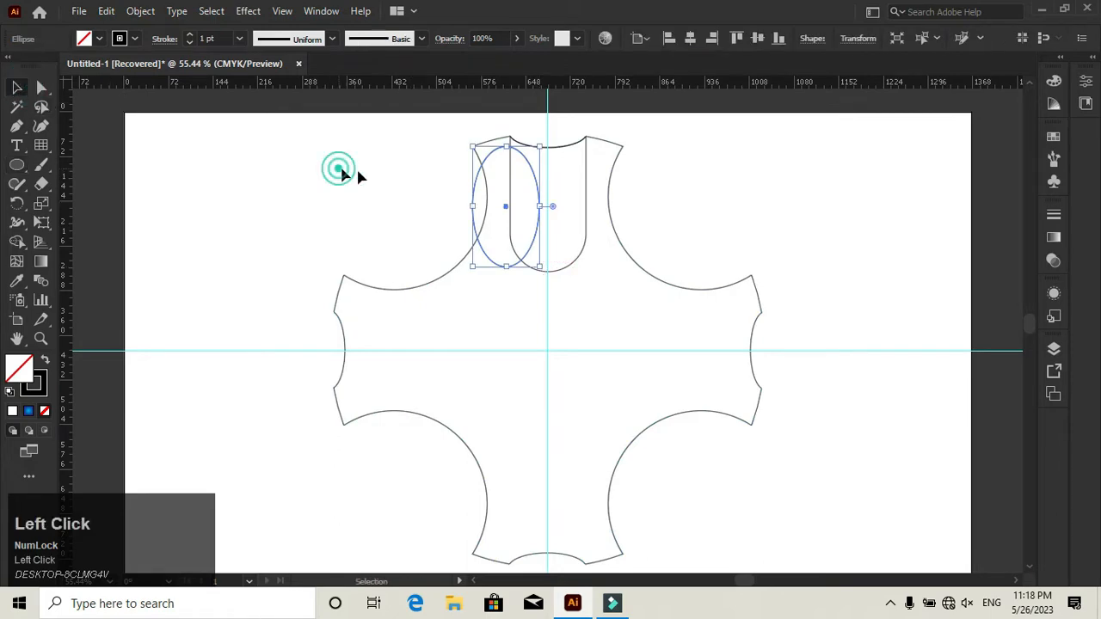
pyautogui.click(504, 147)
pyautogui.moveTo(500, 149); pyautogui.dragTo(472, 148)
# - Separate the ellipse's area outside the top arm with Shape Builder and delete the leftover ellipse piece inside the arm
pyautogui.moveTo(408, 234); pyautogui.dragTo(462, 269)
pyautogui.click(19, 241)
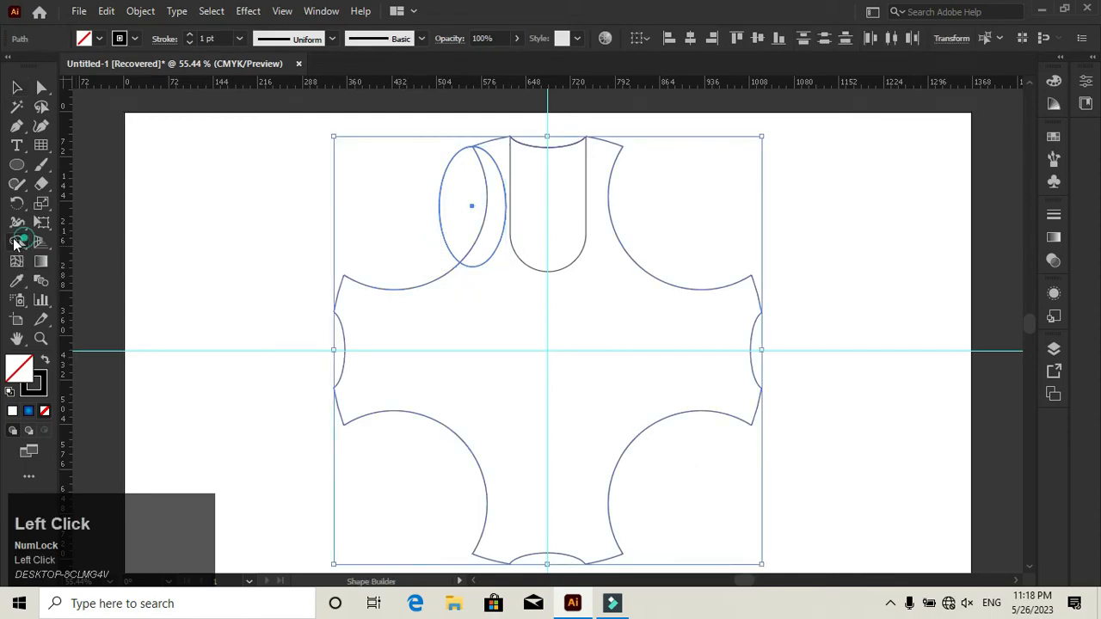
pyautogui.click(452, 209)
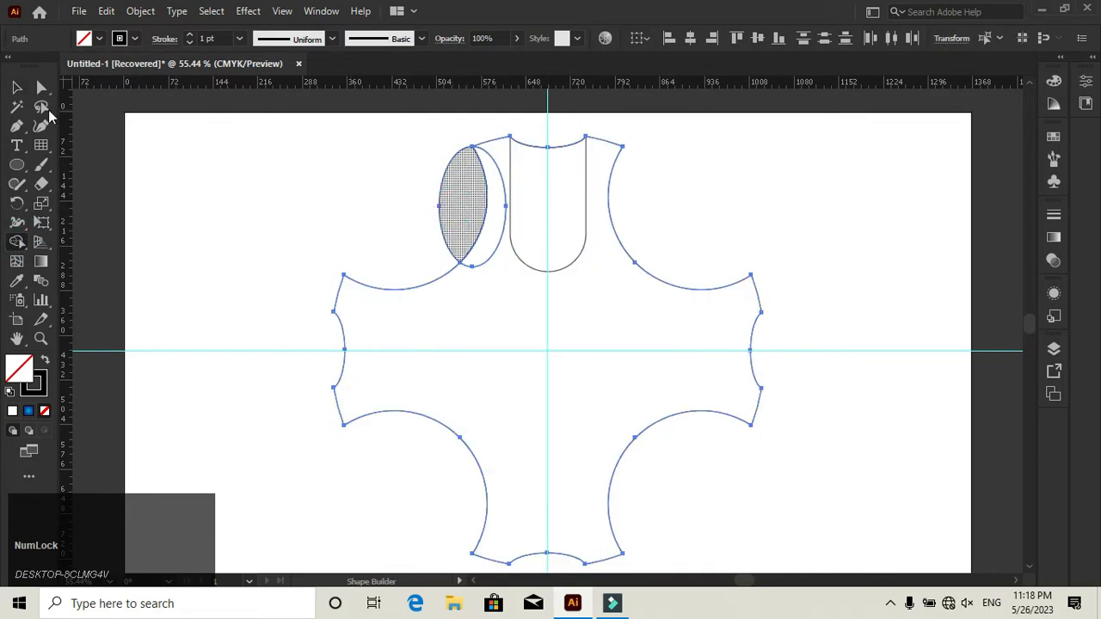
pyautogui.click(16, 87)
pyautogui.click(261, 213)
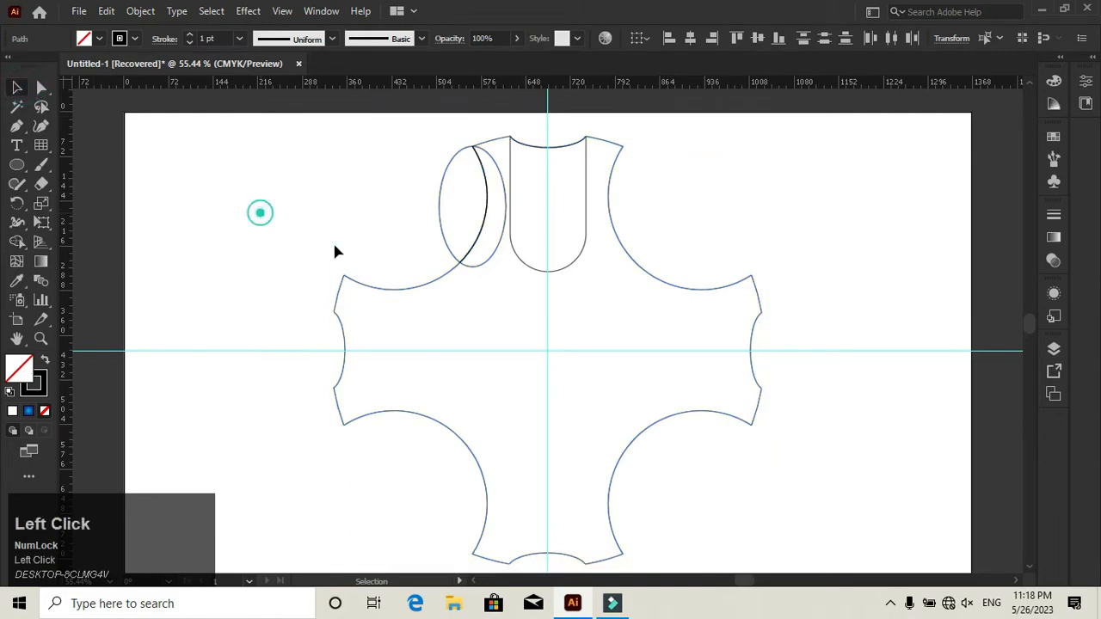
pyautogui.click(484, 270)
# - Reflect a copy of the side ellipse piece vertically and attach its top corner to the top arm's right corner
pyautogui.click(443, 221)
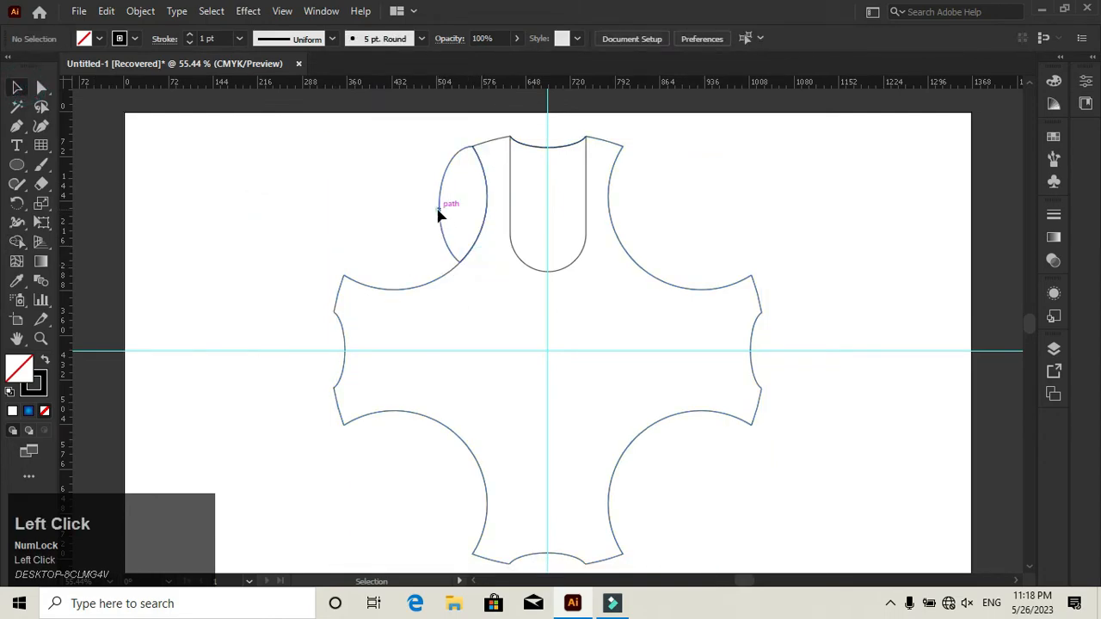
pyautogui.rightClick(440, 216)
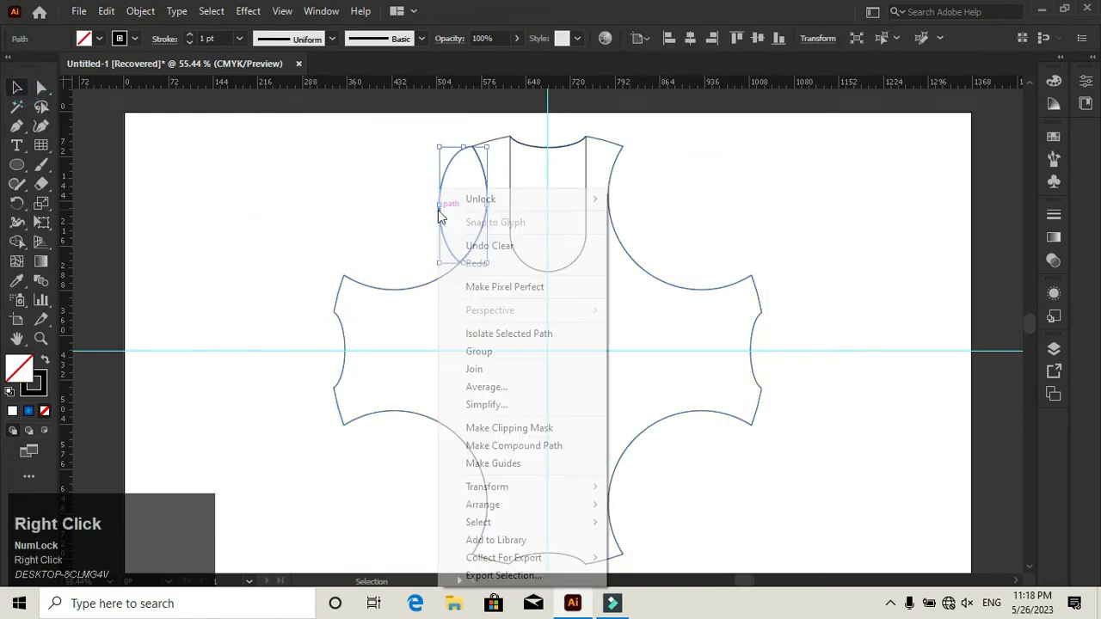
pyautogui.click(578, 485)
pyautogui.click(663, 406)
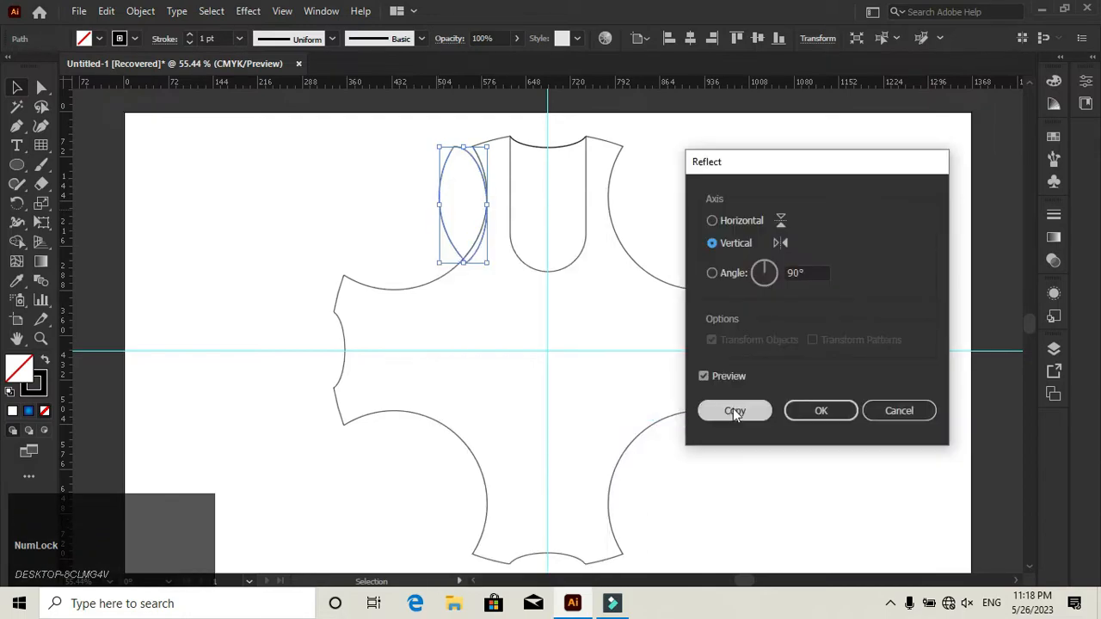
pyautogui.click(731, 408)
pyautogui.click(396, 199)
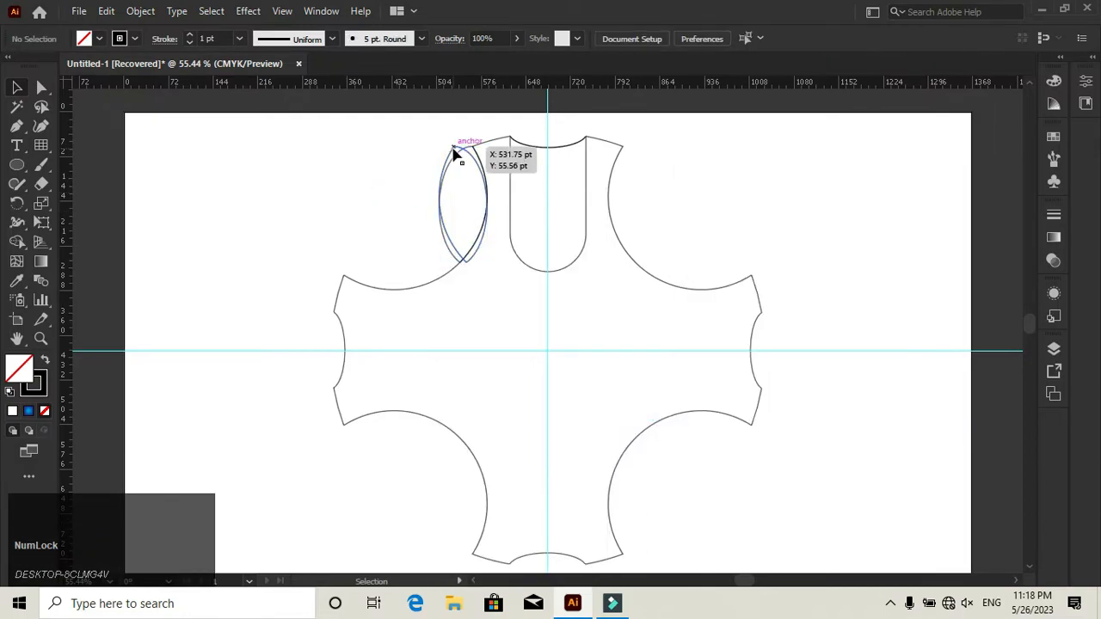
pyautogui.moveTo(454, 148); pyautogui.dragTo(624, 156)
pyautogui.click(710, 182)
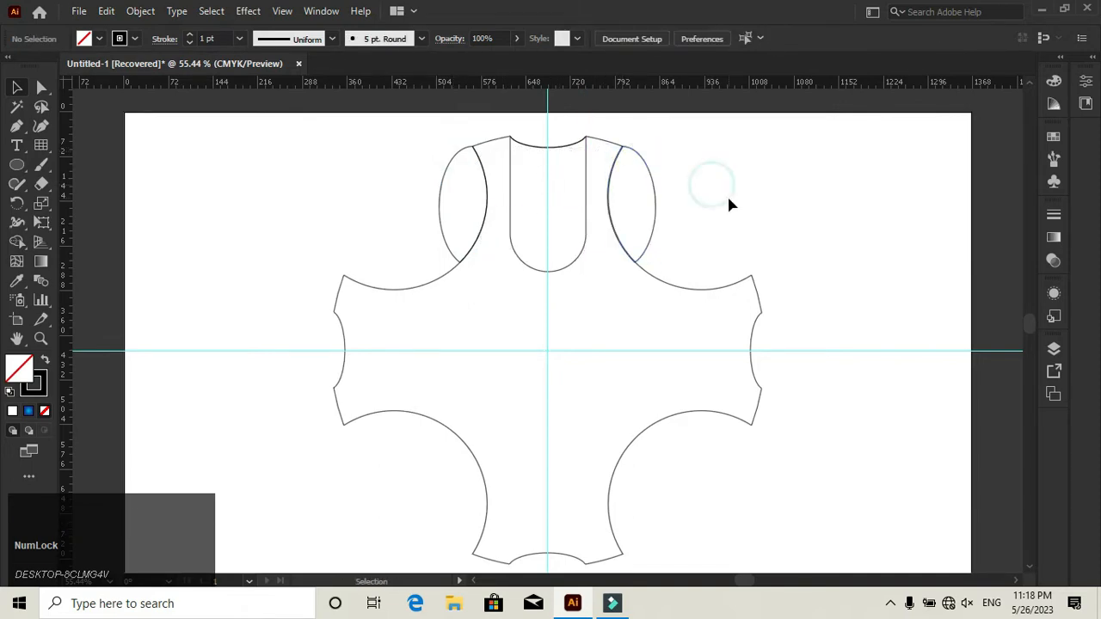
# - Set the stroke of the cross, the rounded rectangle and both side pieces to white
pyautogui.click(670, 288)
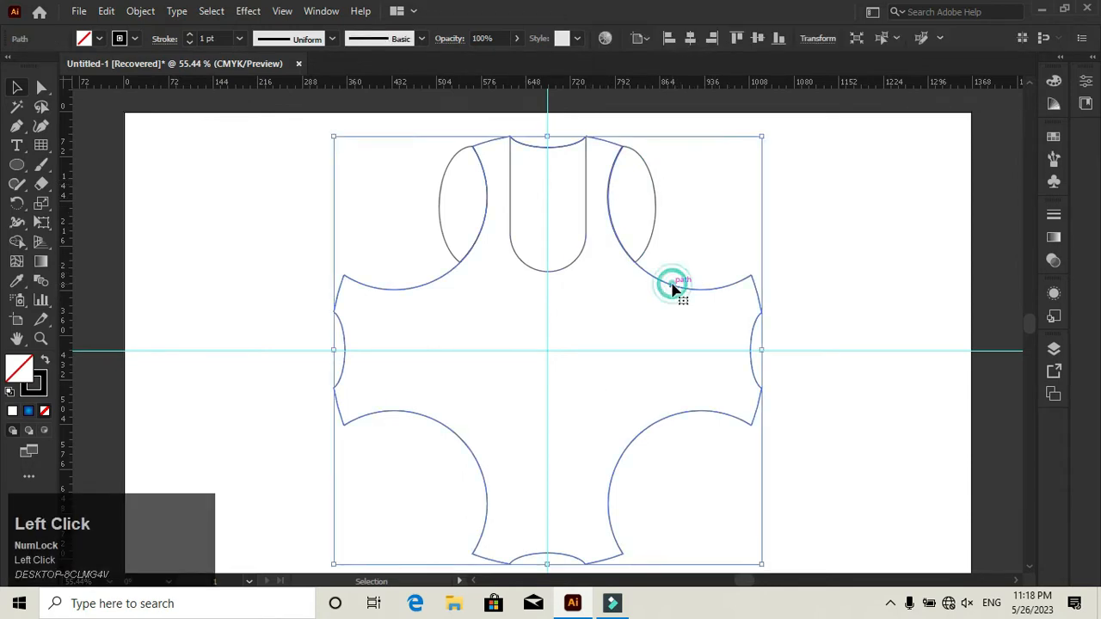
pyautogui.moveTo(705, 166); pyautogui.dragTo(269, 409)
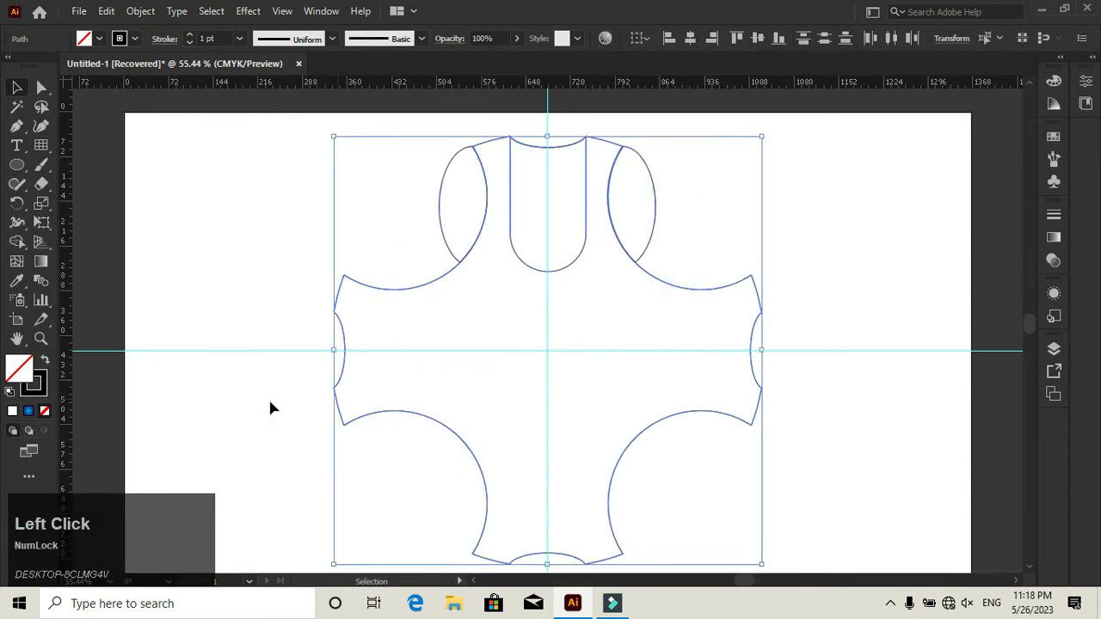
pyautogui.click(40, 385)
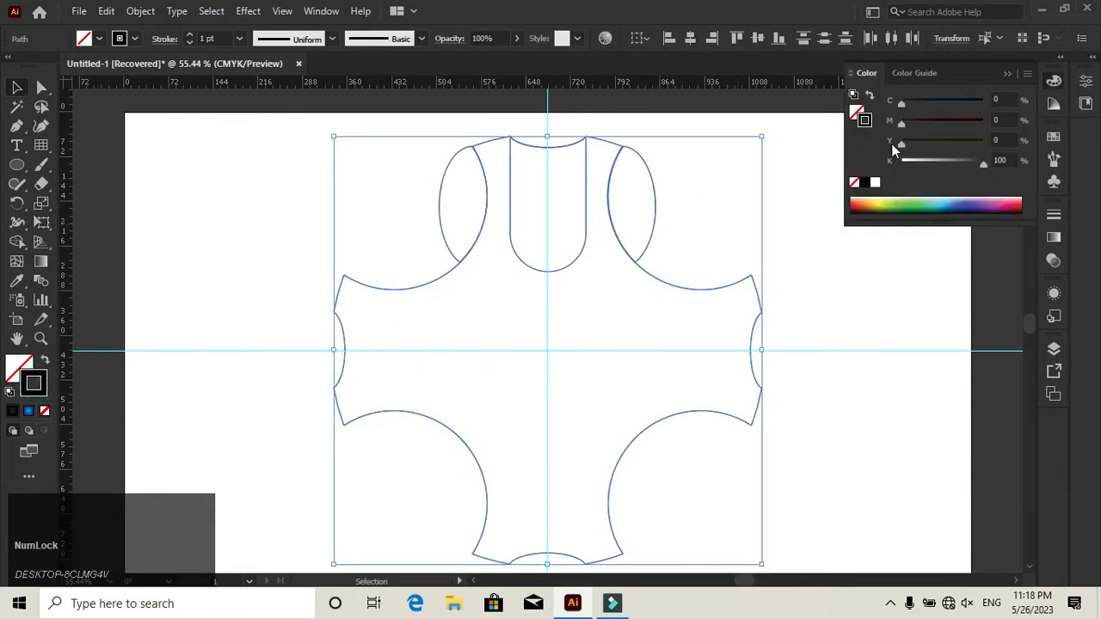
pyautogui.click(875, 184)
pyautogui.click(226, 332)
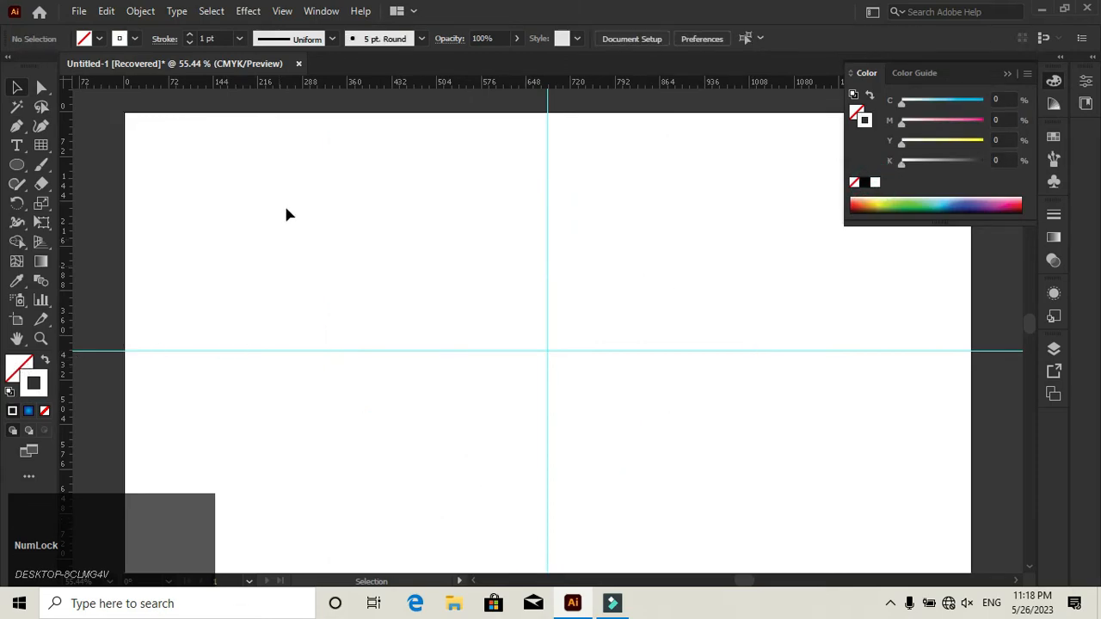
pyautogui.moveTo(285, 204); pyautogui.dragTo(709, 450)
pyautogui.click(12, 370)
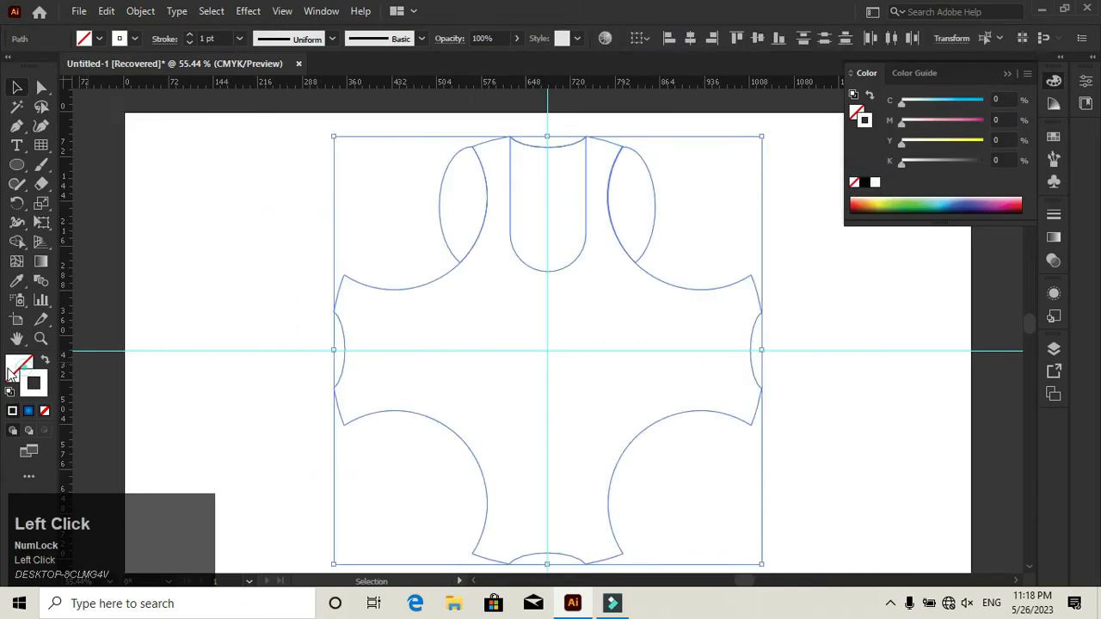
pyautogui.click(212, 392)
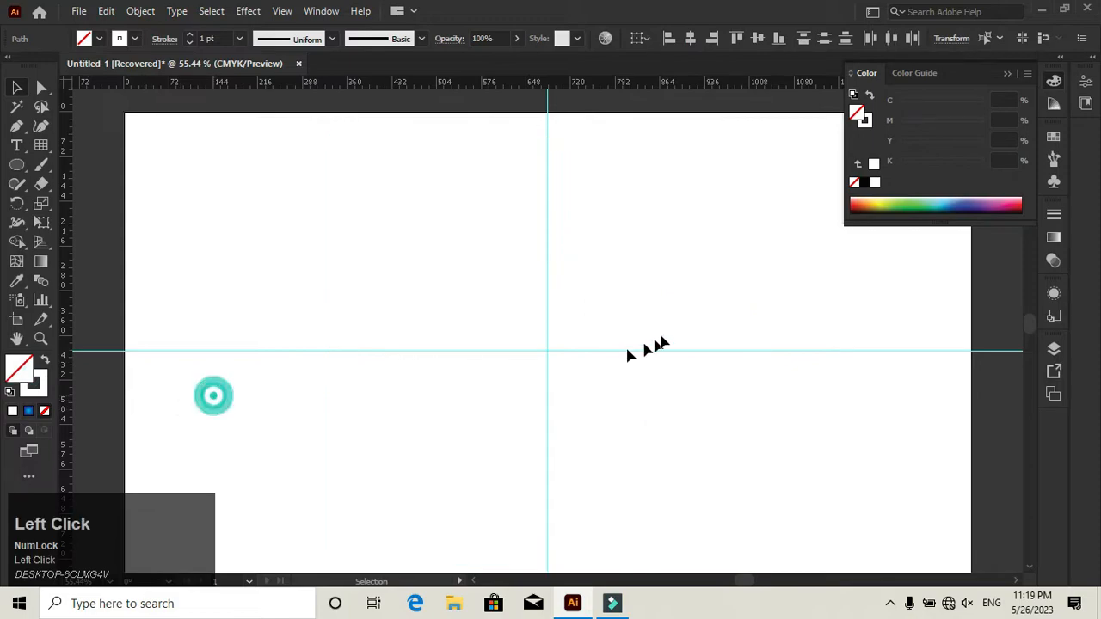
# - Fill the cross with the white-to-black gradient preset and make it radial
pyautogui.click(690, 290)
pyautogui.click(1053, 240)
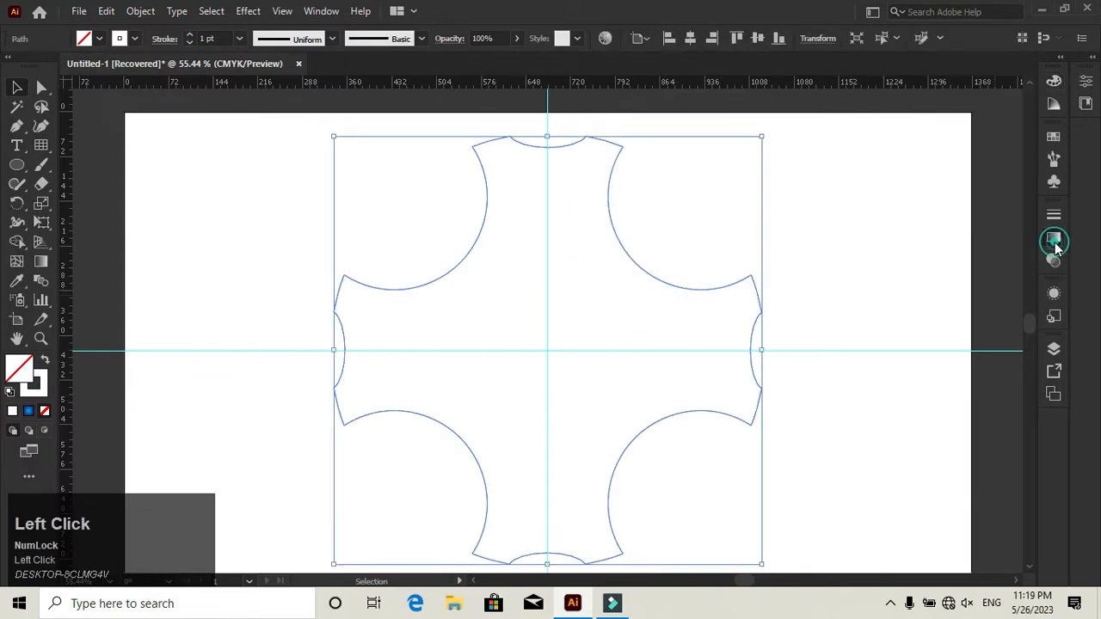
pyautogui.click(884, 235)
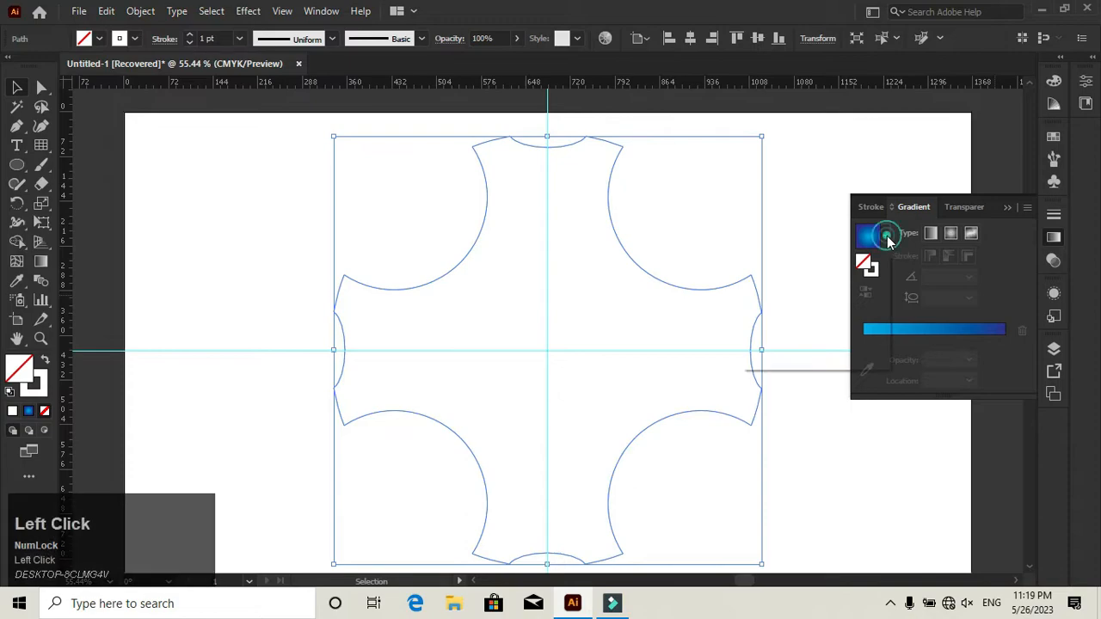
pyautogui.click(797, 266)
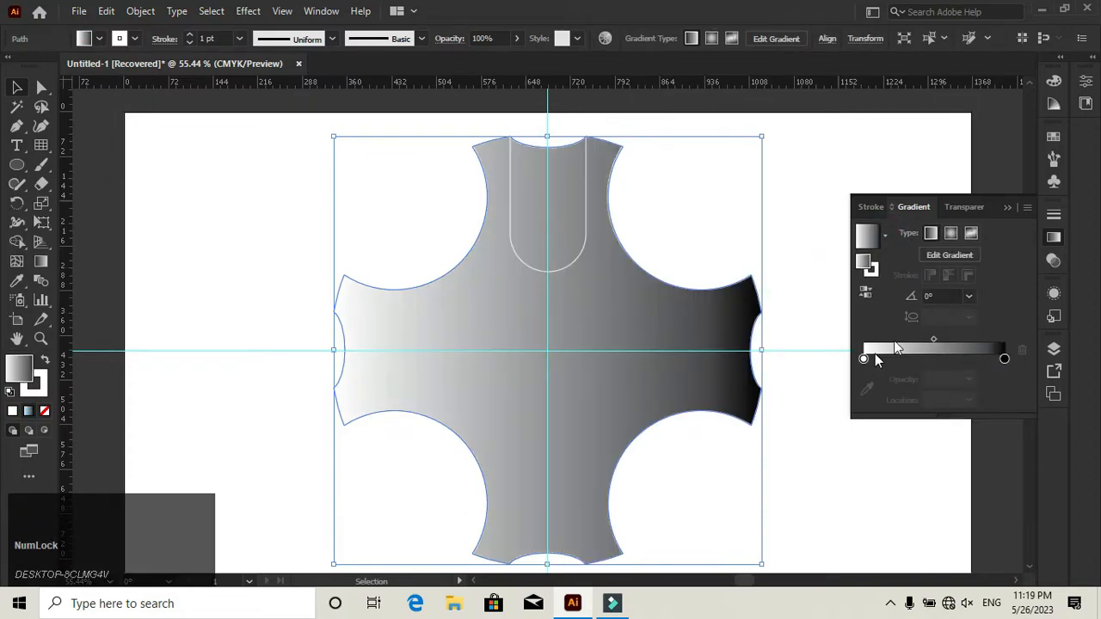
pyautogui.click(951, 235)
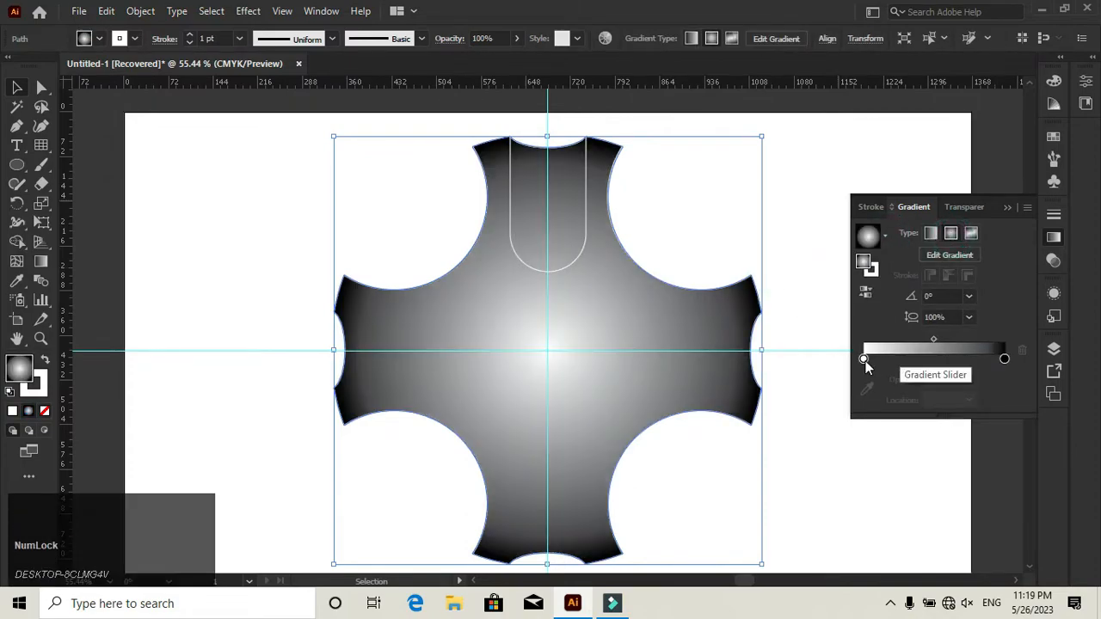
# - Recolor the cross's gradient with a cyan blue inner stop and a dark navy outer stop
pyautogui.doubleClick(864, 359)
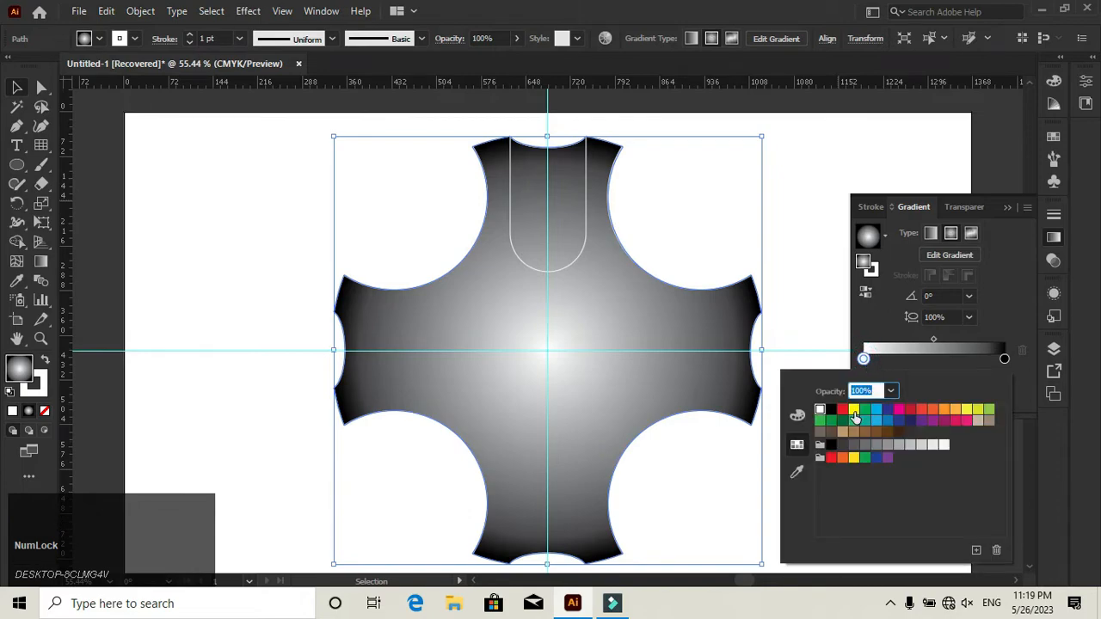
pyautogui.click(878, 413)
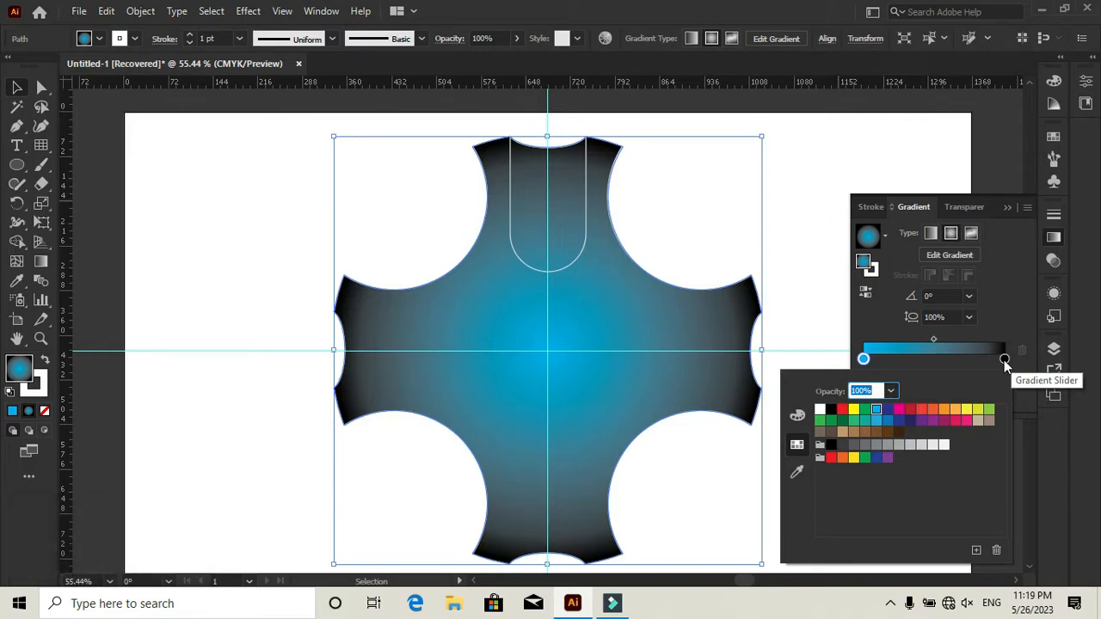
pyautogui.click(1004, 360)
pyautogui.doubleClick(1004, 359)
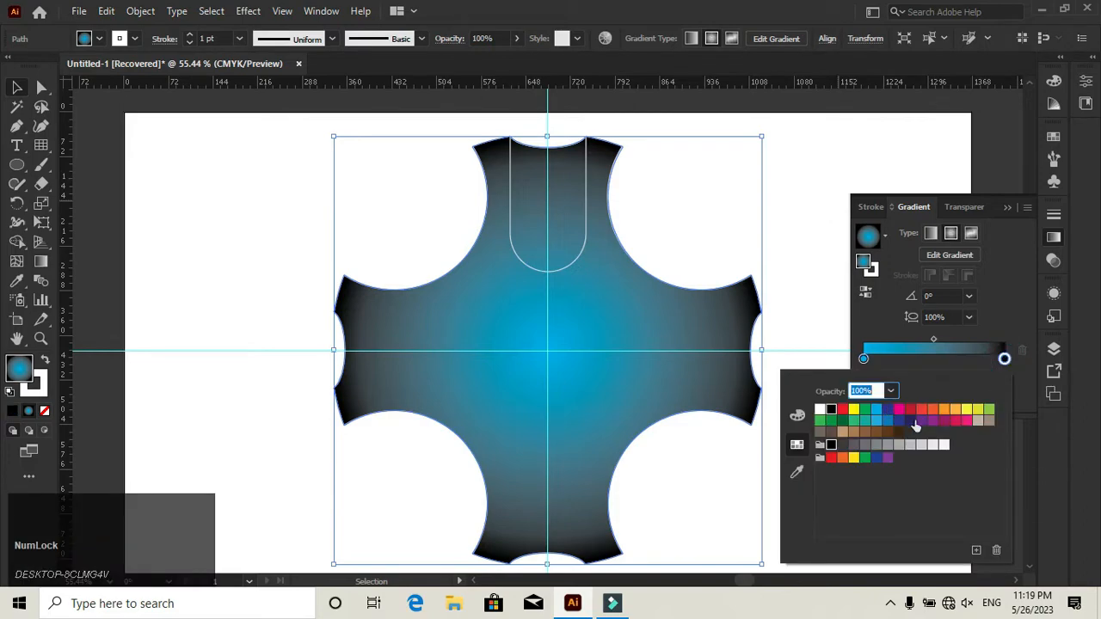
pyautogui.click(908, 421)
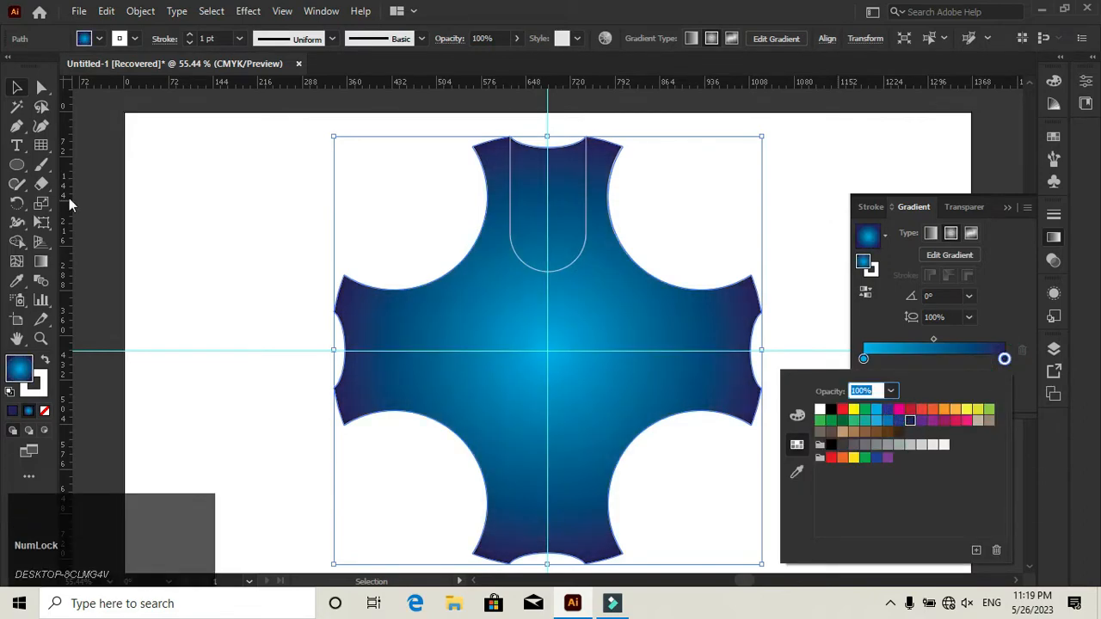
# - Redirect the cross's radial gradient so it runs from above right of the centre to the left arm's lower corner
pyautogui.click(40, 261)
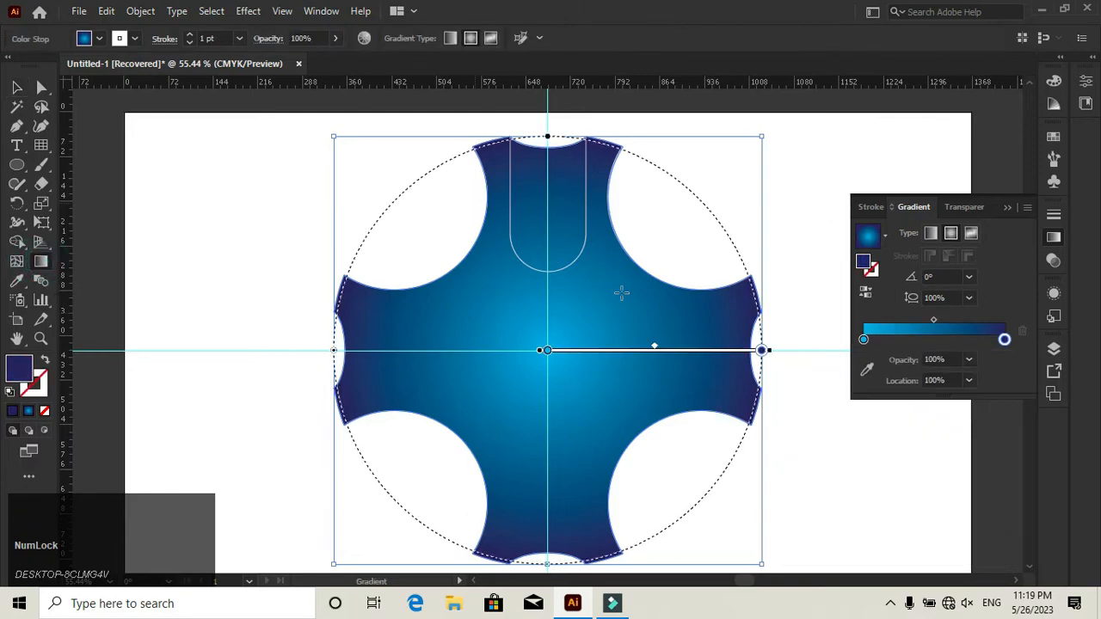
pyautogui.moveTo(622, 280); pyautogui.dragTo(343, 444)
pyautogui.click(16, 87)
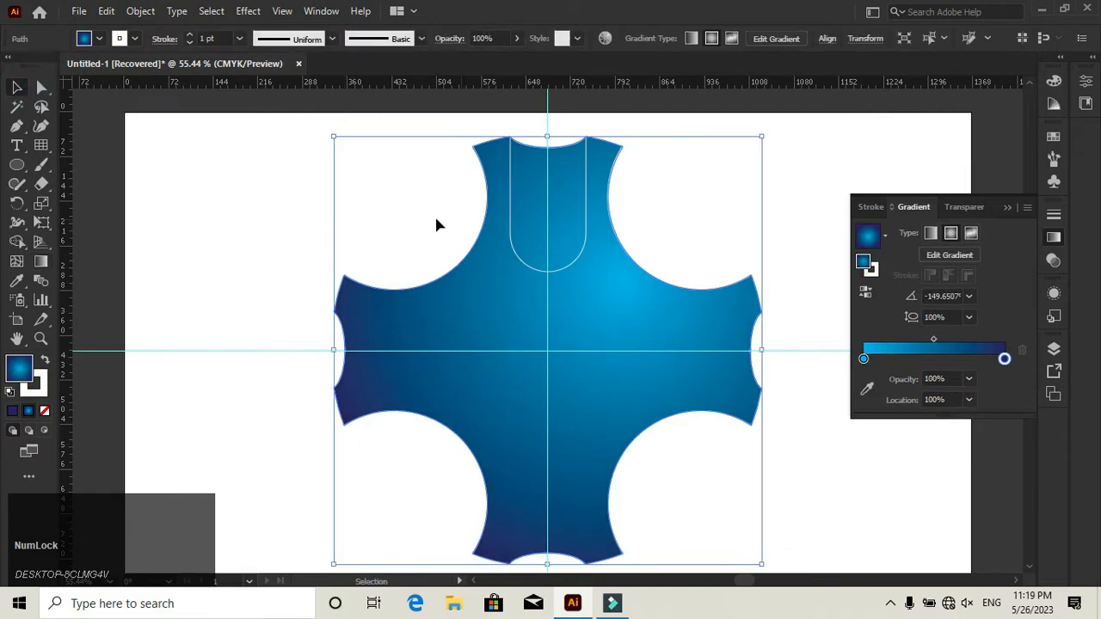
pyautogui.click(407, 200)
# - Fill both side pieces of the top arm with the blue gradient and make it linear
pyautogui.click(472, 227)
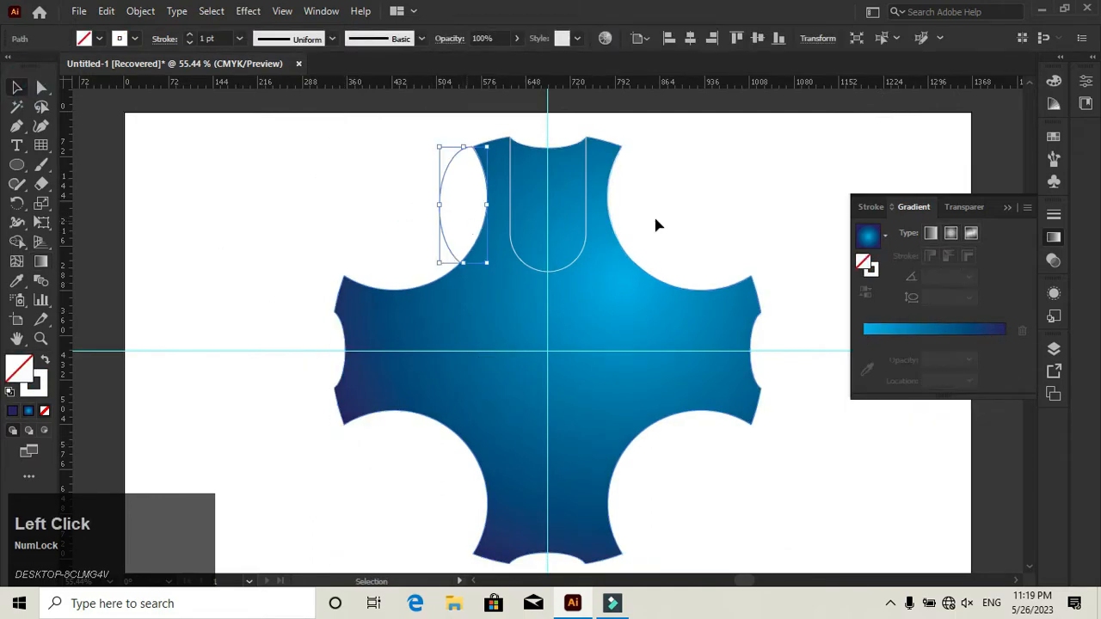
pyautogui.keyDown('shift'); pyautogui.click(630, 215); pyautogui.keyUp('shift')
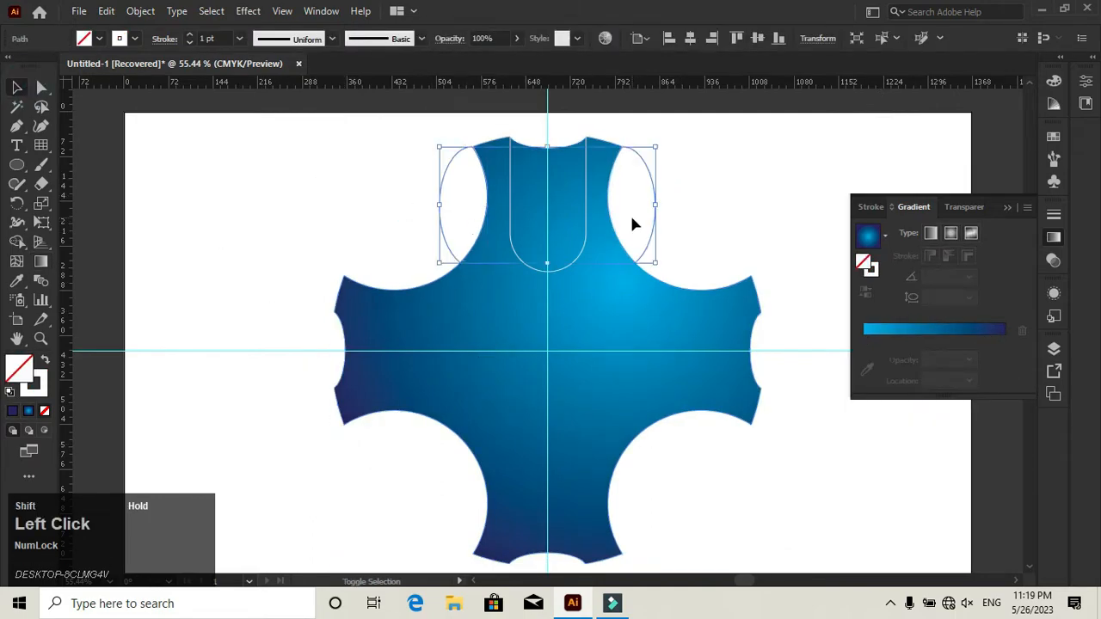
pyautogui.click(908, 340)
pyautogui.click(931, 234)
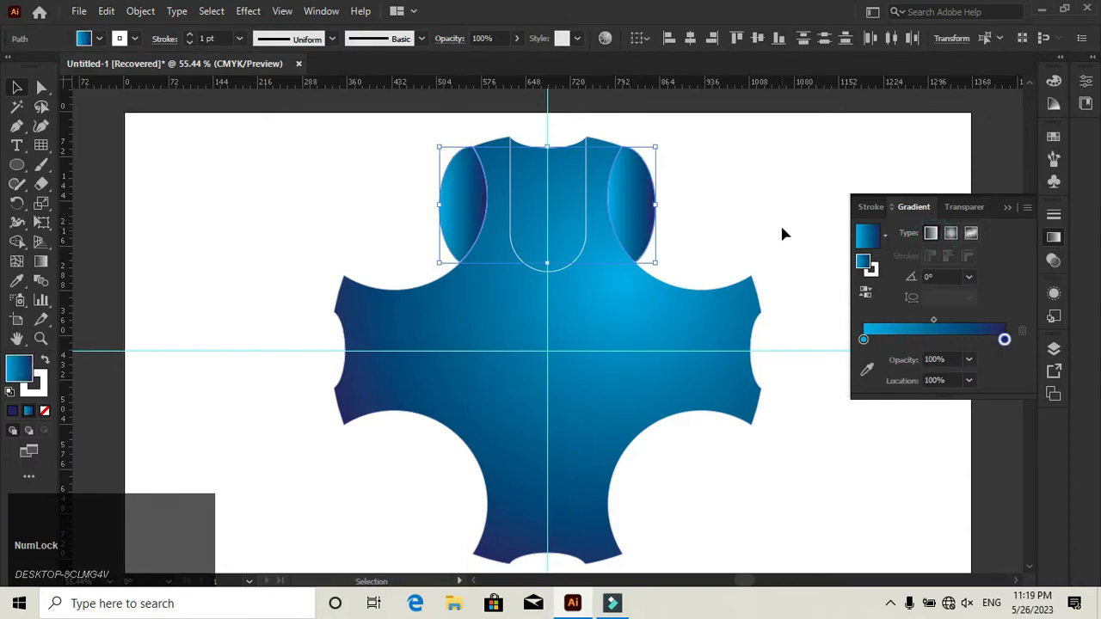
pyautogui.click(724, 177)
# - Reverse the linear gradient on the top arm's right side piece
pyautogui.click(648, 205)
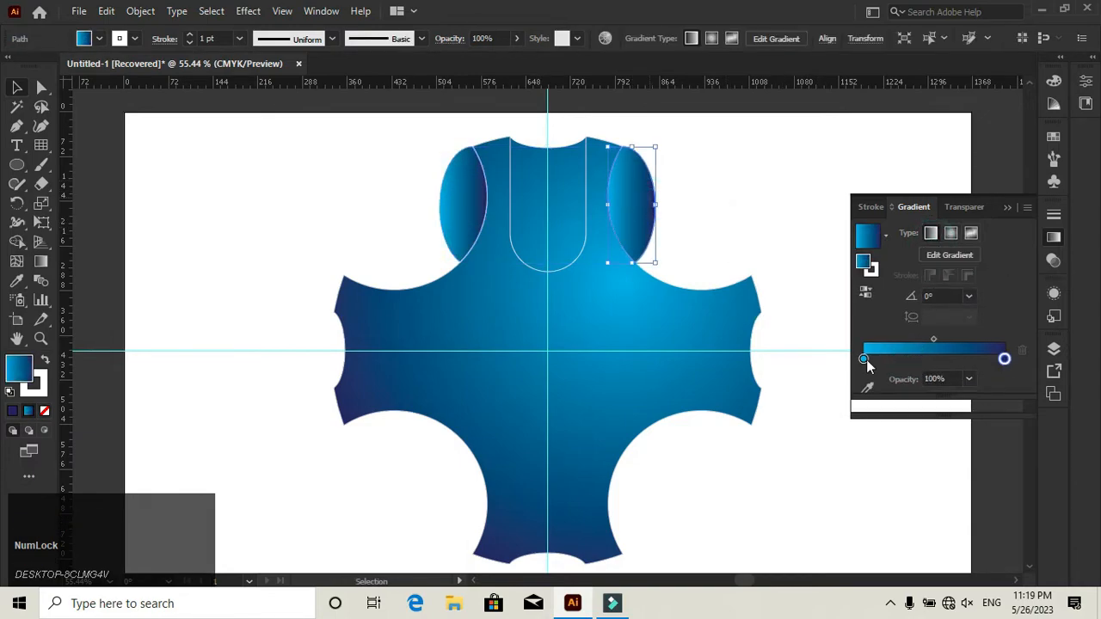
pyautogui.click(865, 295)
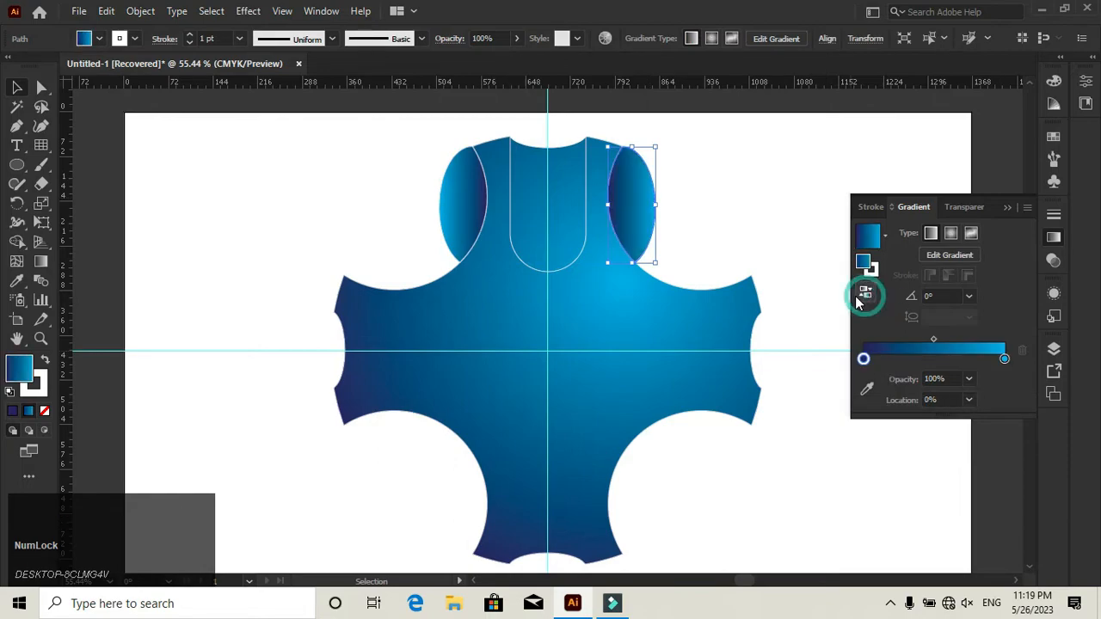
pyautogui.click(741, 206)
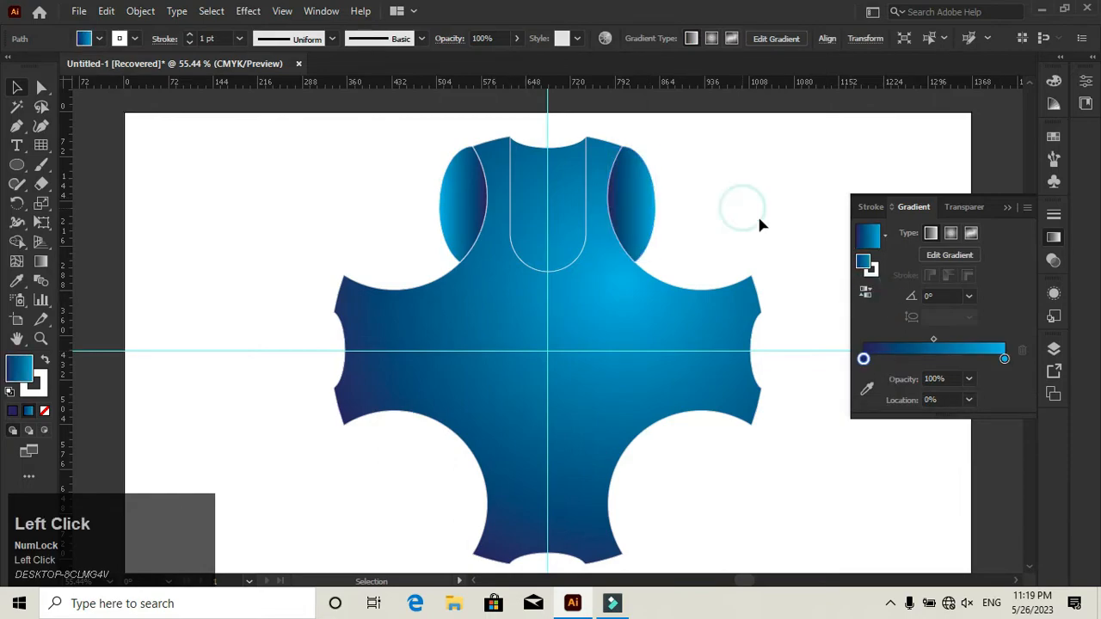
# - Fill the rounded rectangle in the top arm with the same linear navy-to-cyan gradient
pyautogui.click(589, 233)
pyautogui.click(909, 337)
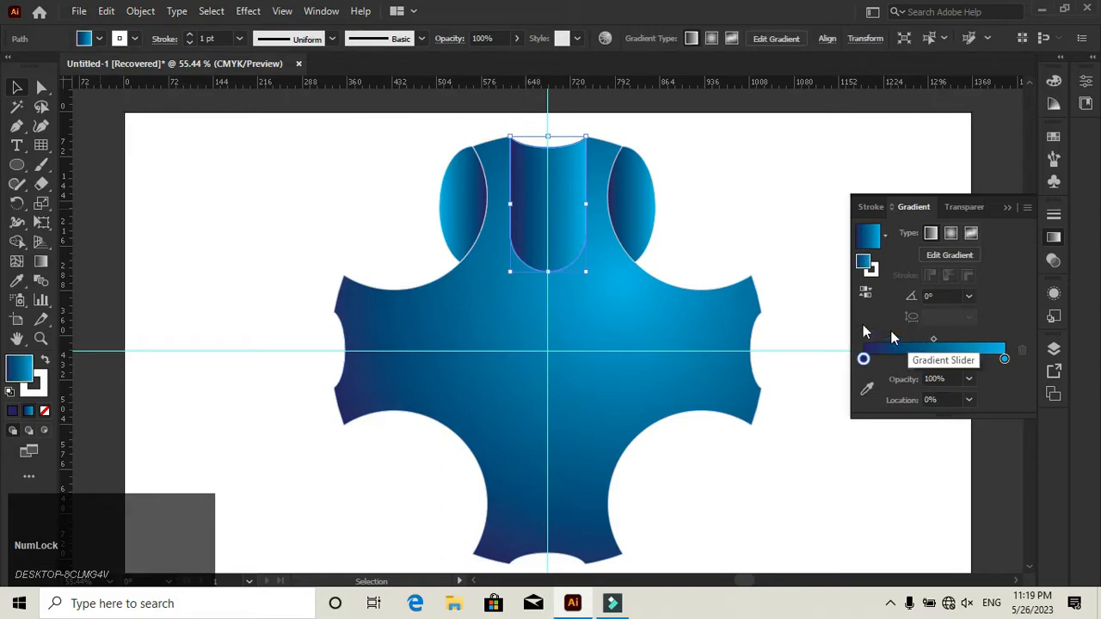
pyautogui.click(739, 211)
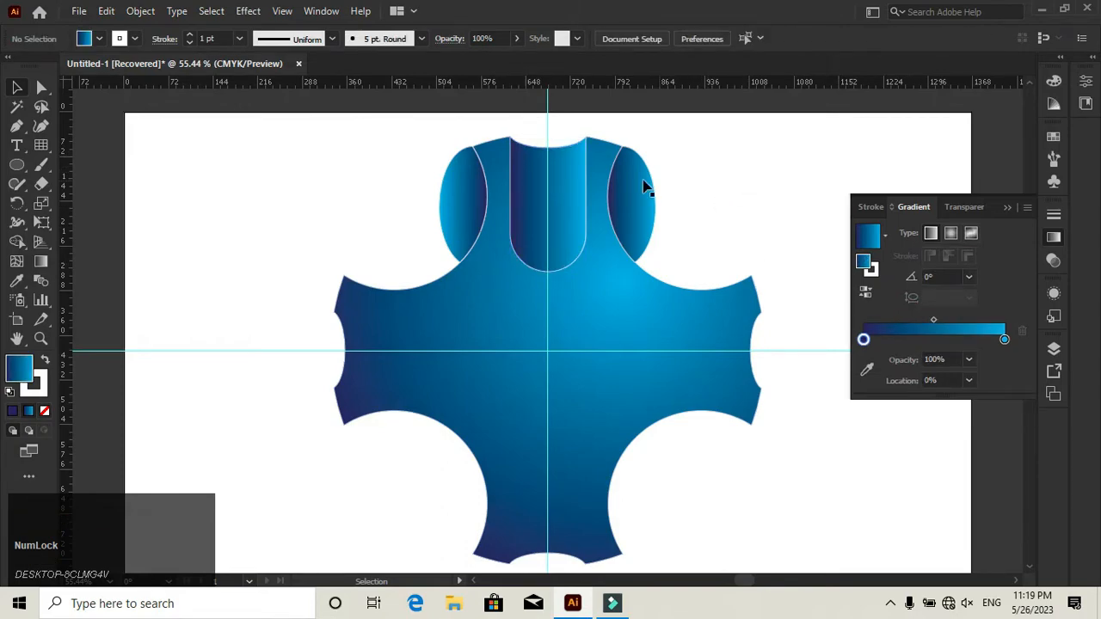
# - Rotate copies of the rounded rectangle and both side pieces by 90° about the guides' intersection until all four arms have them
pyautogui.click(641, 186)
pyautogui.keyDown('shift'); pyautogui.click(563, 197); pyautogui.keyUp('shift')
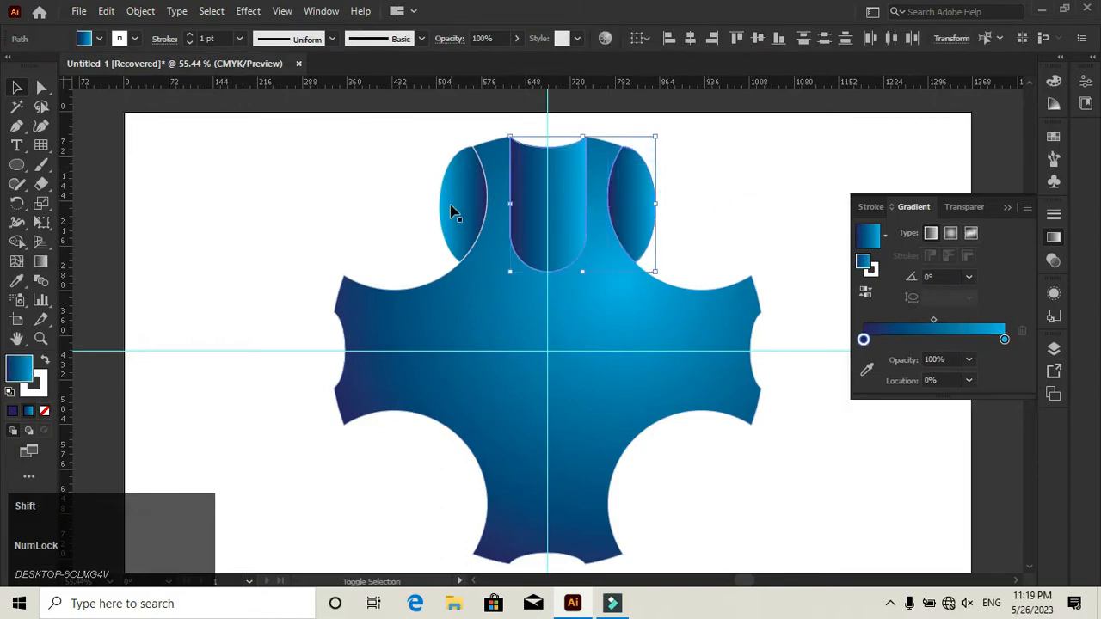
pyautogui.keyDown('shift'); pyautogui.click(454, 213); pyautogui.keyUp('shift')
pyautogui.click(16, 206)
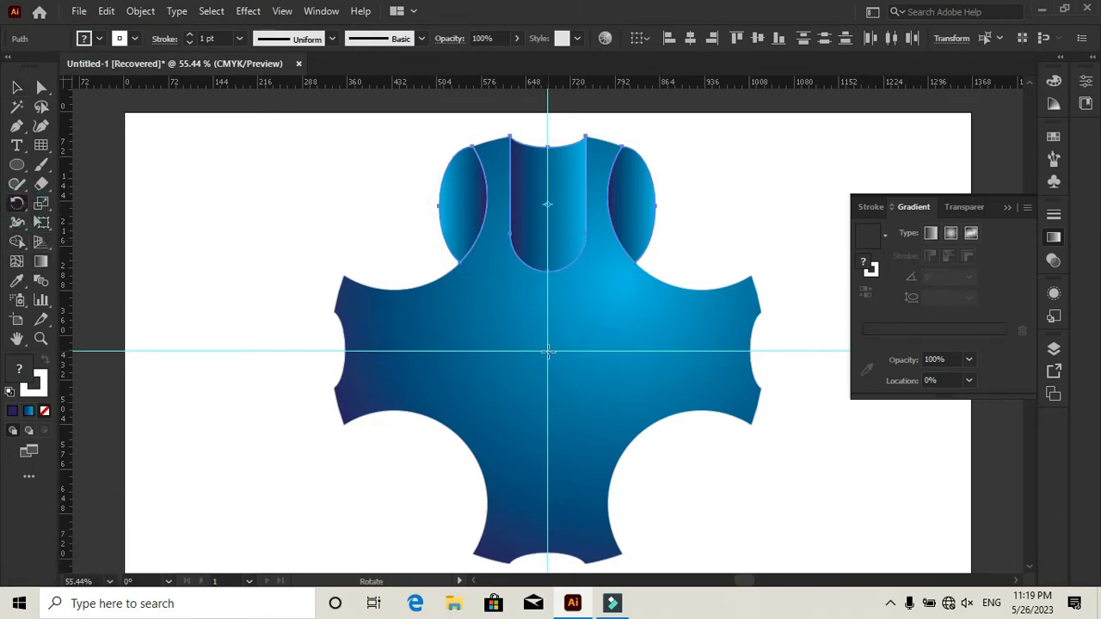
pyautogui.keyDown('alt'); pyautogui.click(547, 351); pyautogui.keyUp('alt')
pyautogui.click(471, 359)
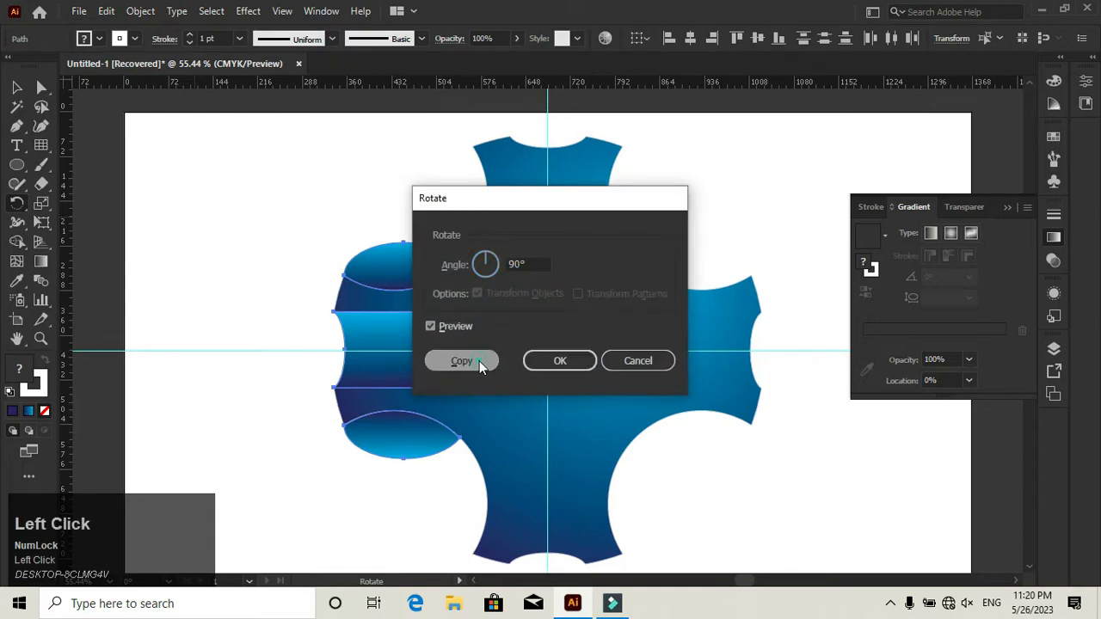
pyautogui.hotkey('ctrl', 'd')
pyautogui.hotkey('ctrl', 'd')
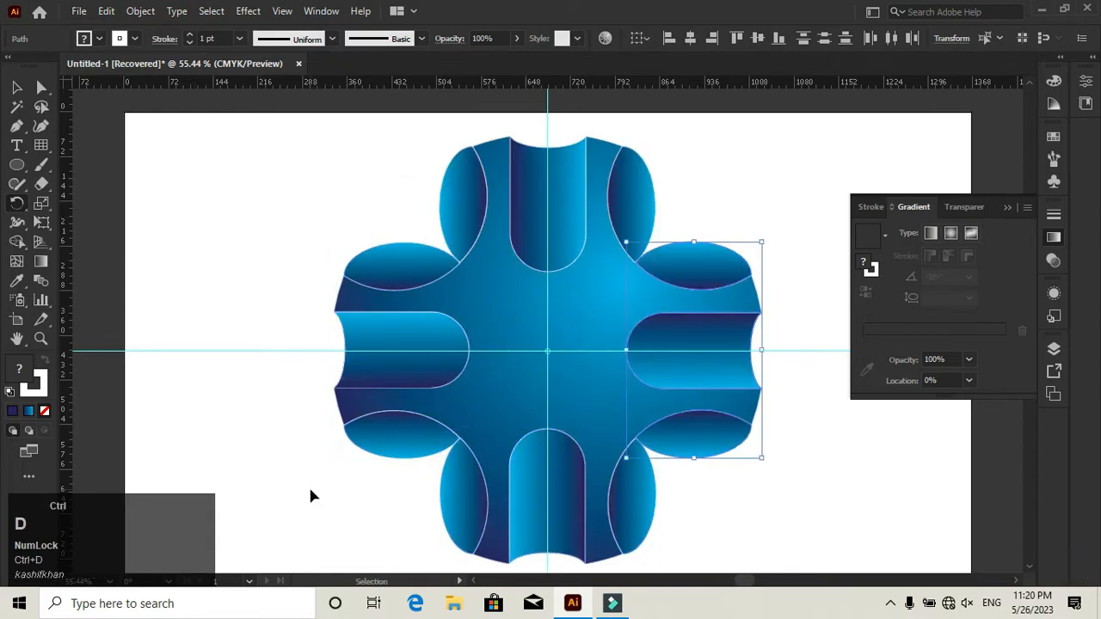
pyautogui.click(17, 87)
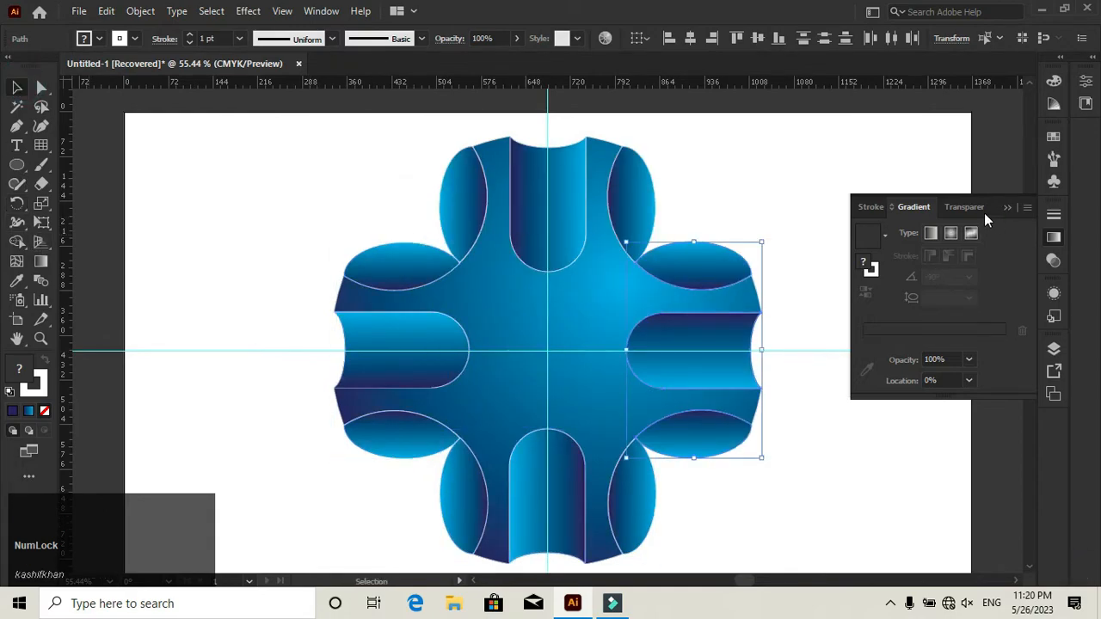
pyautogui.click(1006, 208)
pyautogui.click(668, 202)
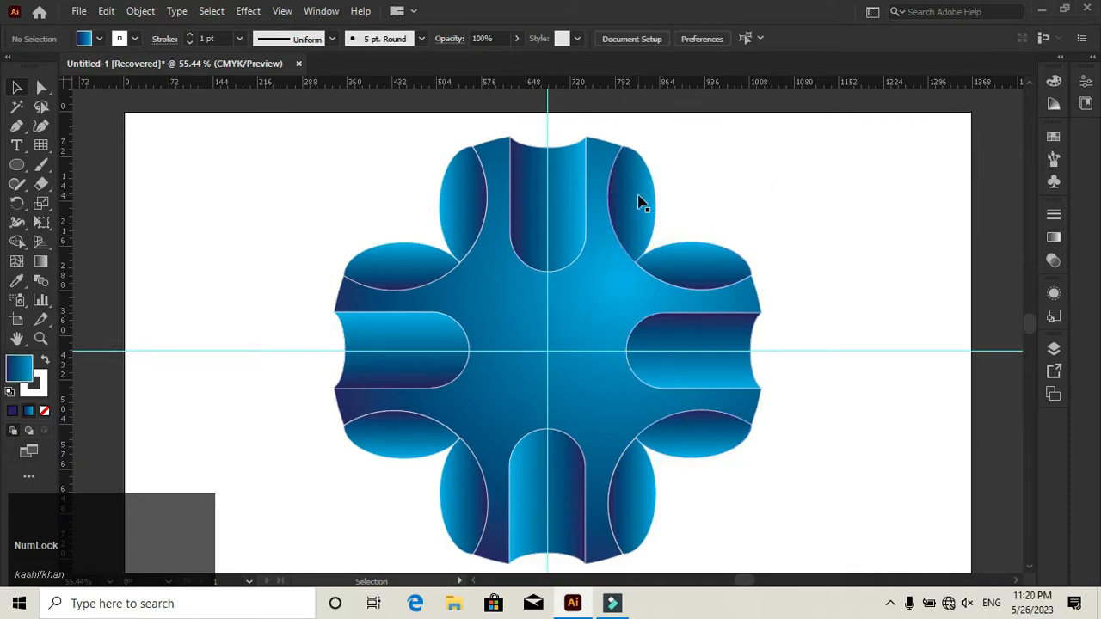
# - Group the eight gradient-filled side pieces around the four arms of the cross
pyautogui.click(637, 203)
pyautogui.keyDown('shift'); pyautogui.click(462, 204); pyautogui.keyUp('shift')
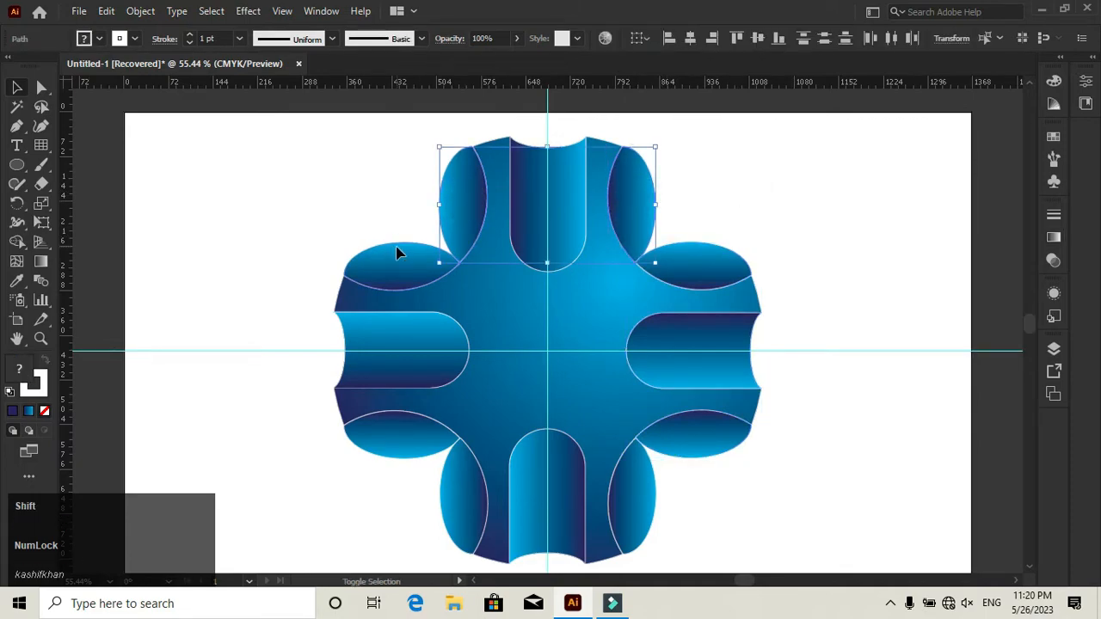
pyautogui.keyDown('shift'); pyautogui.click(398, 252); pyautogui.keyUp('shift')
pyautogui.keyDown('shift'); pyautogui.click(407, 452); pyautogui.keyUp('shift')
pyautogui.keyDown('shift'); pyautogui.click(447, 484); pyautogui.keyUp('shift')
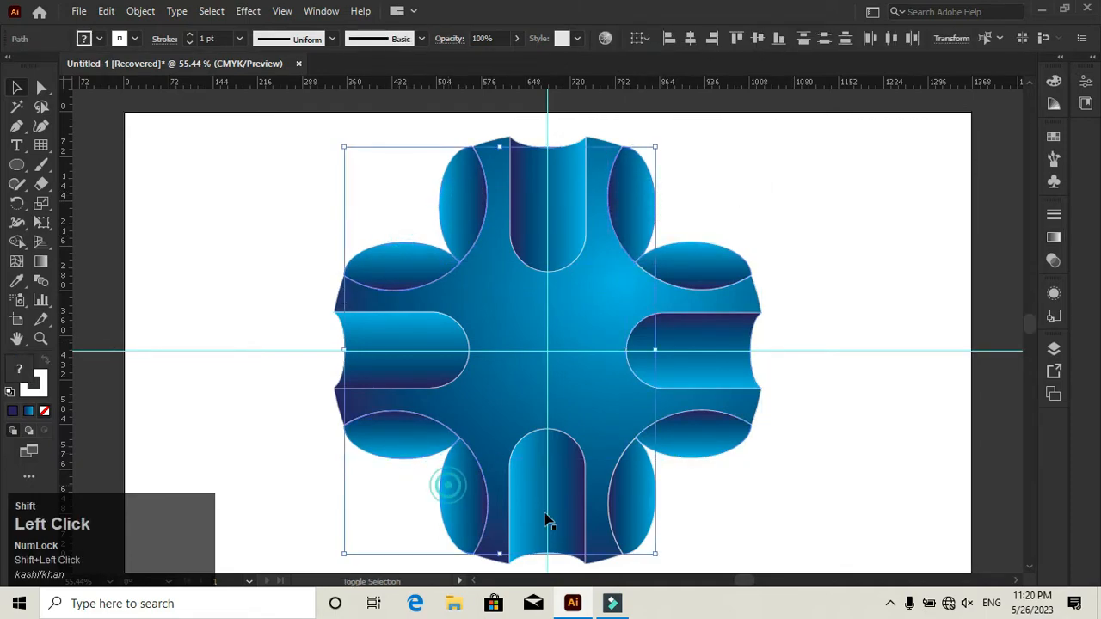
pyautogui.keyDown('shift'); pyautogui.click(651, 497); pyautogui.keyUp('shift')
pyautogui.keyDown('shift'); pyautogui.click(691, 440); pyautogui.keyUp('shift')
pyautogui.keyDown('shift'); pyautogui.click(707, 262); pyautogui.keyUp('shift')
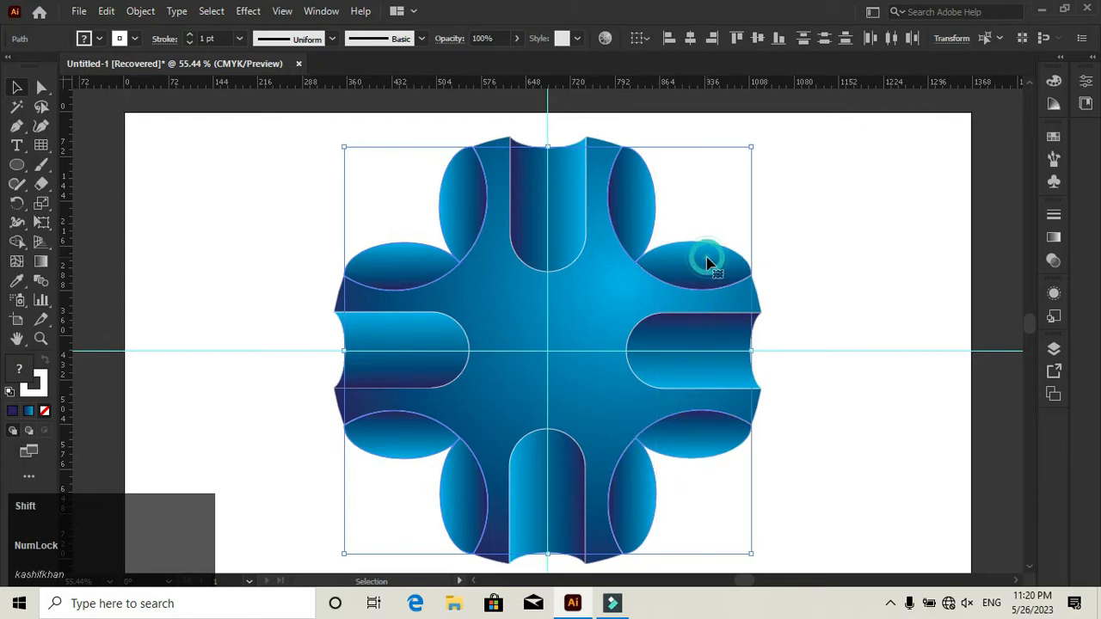
pyautogui.press('ctrl')
pyautogui.rightClick(707, 261)
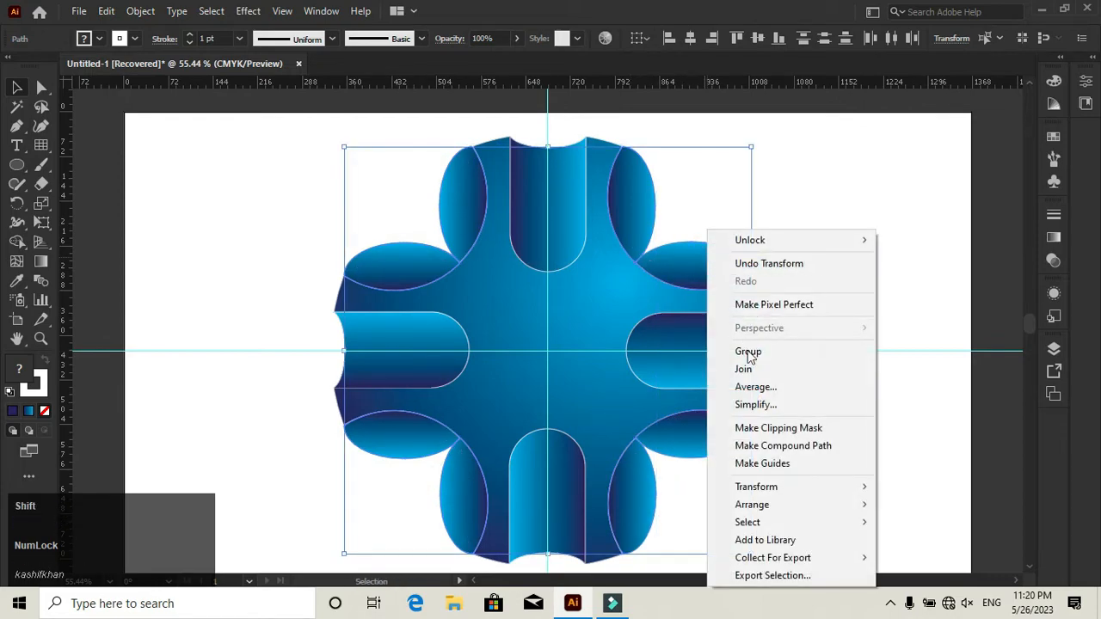
pyautogui.click(748, 352)
pyautogui.click(857, 242)
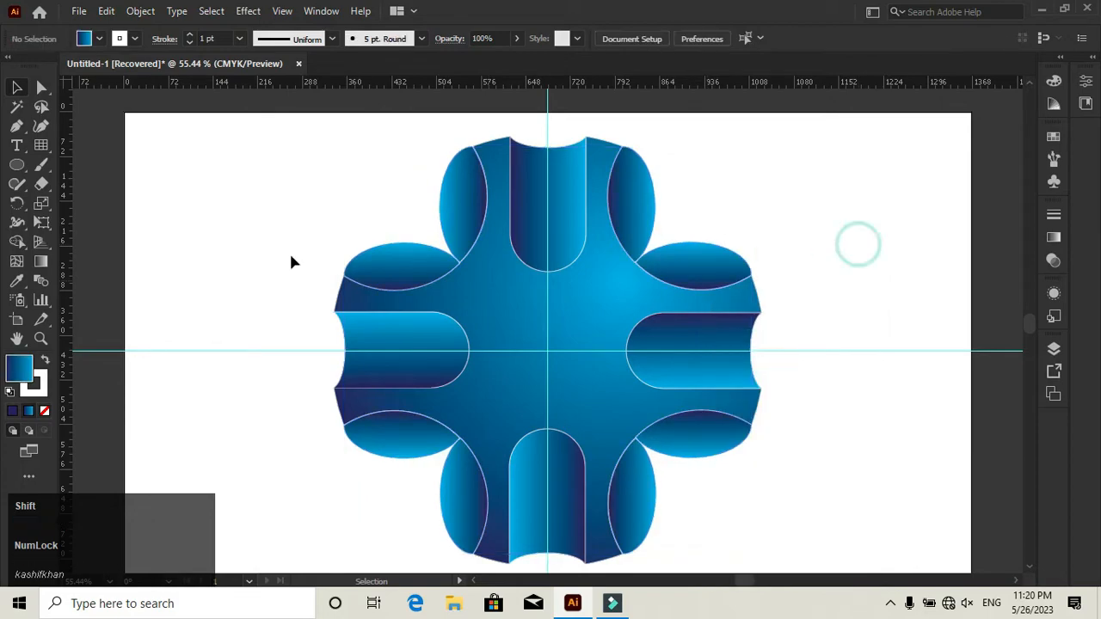
# - Draw a small circle centred on the guides' intersection, fitting between the inner ends of the four rounded rectangles
pyautogui.click(17, 165)
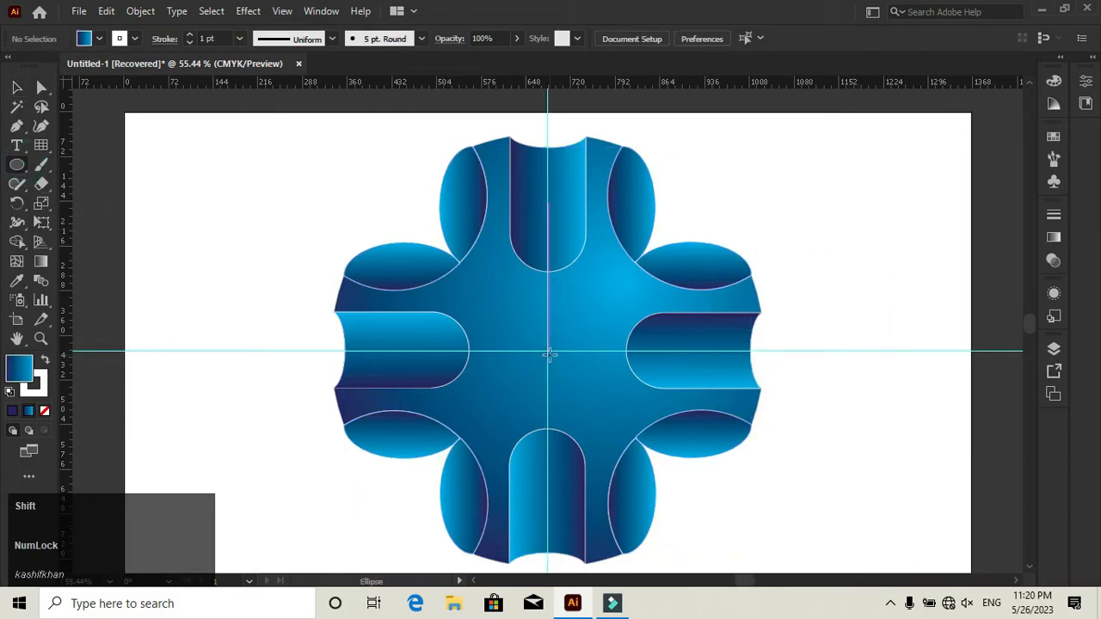
pyautogui.moveTo(547, 350); pyautogui.dragTo(592, 369)
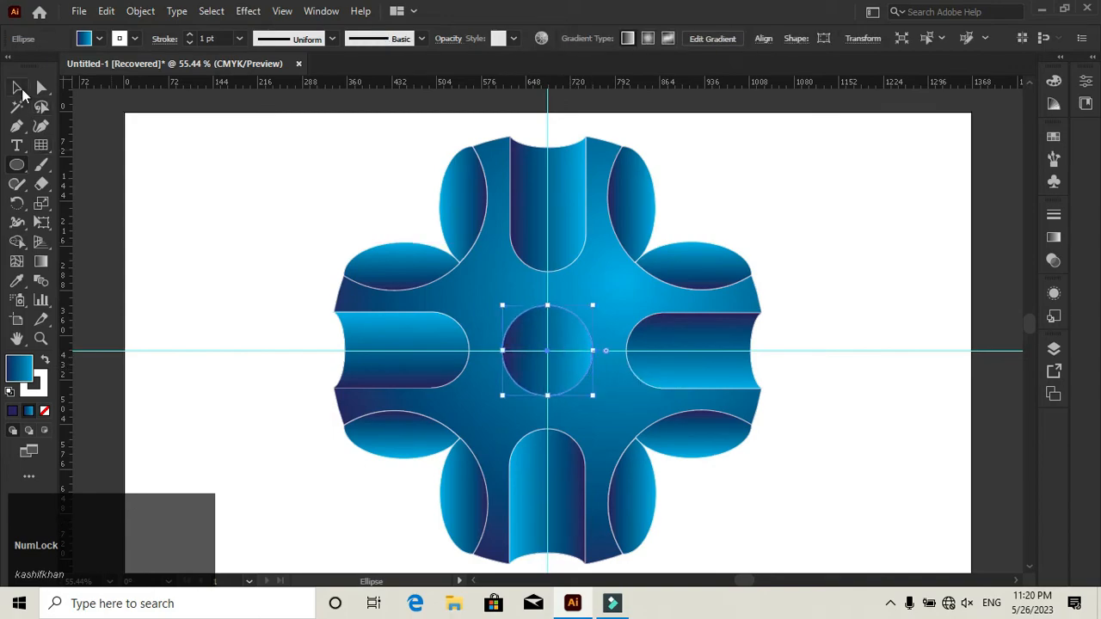
pyautogui.click(16, 87)
# - Fill the centre circle with the White, Black gradient, make it radial and reverse it so the centre is black
pyautogui.click(1054, 240)
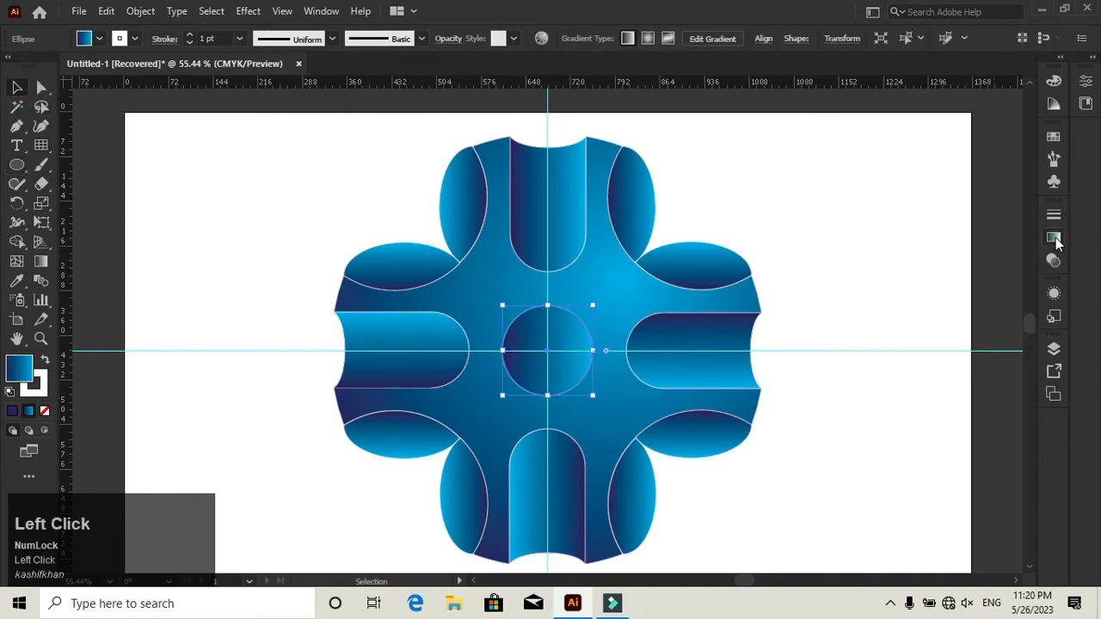
pyautogui.click(951, 233)
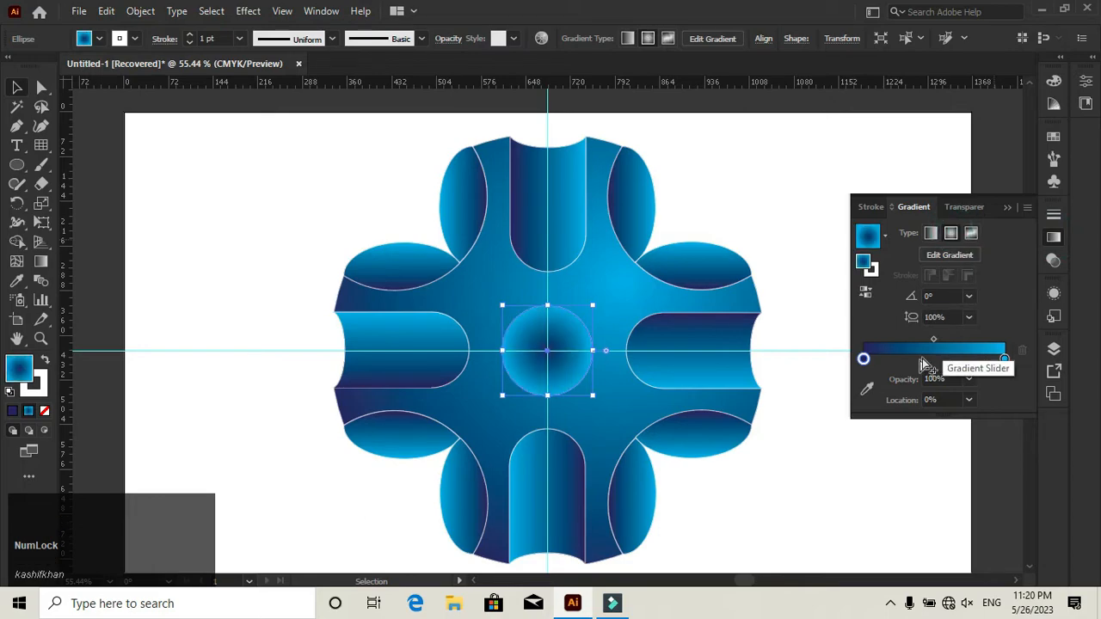
pyautogui.click(885, 238)
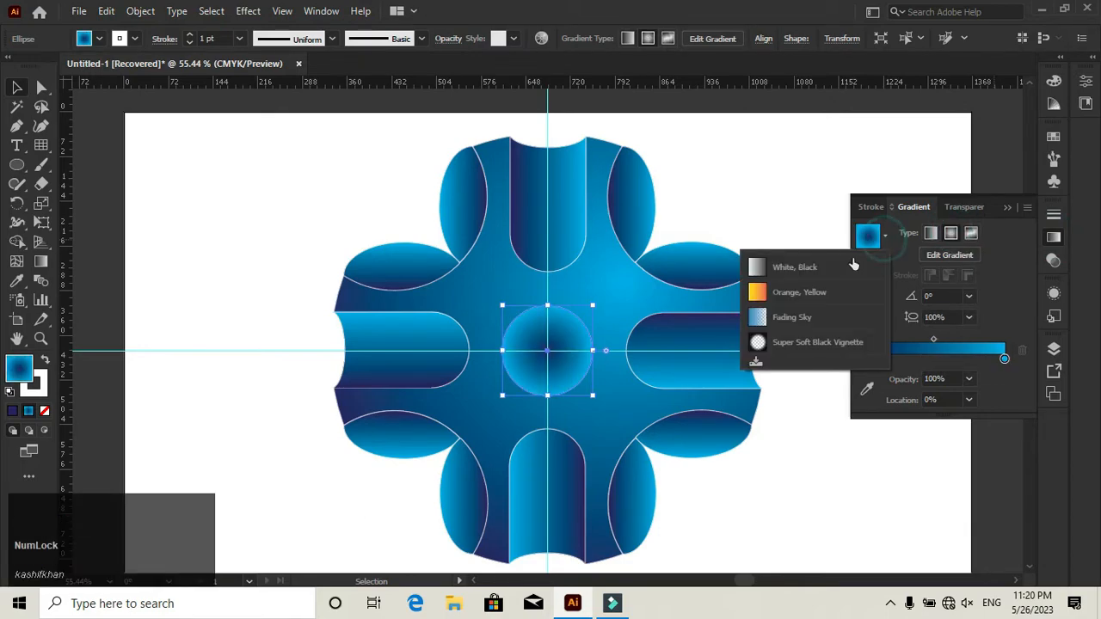
pyautogui.click(830, 258)
pyautogui.click(951, 233)
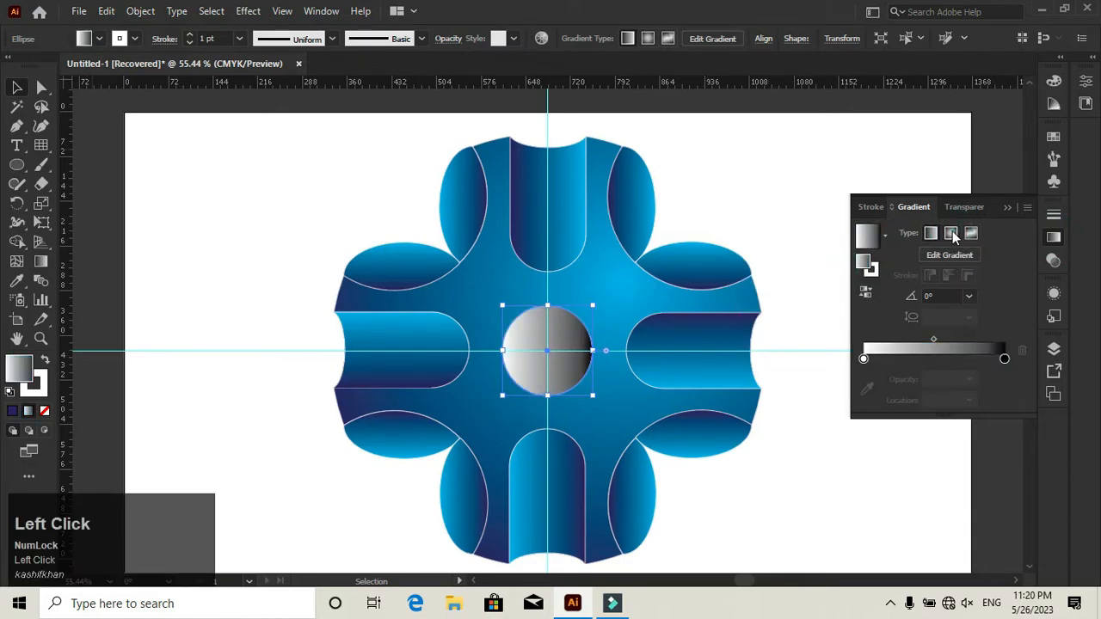
pyautogui.click(865, 292)
pyautogui.click(1009, 208)
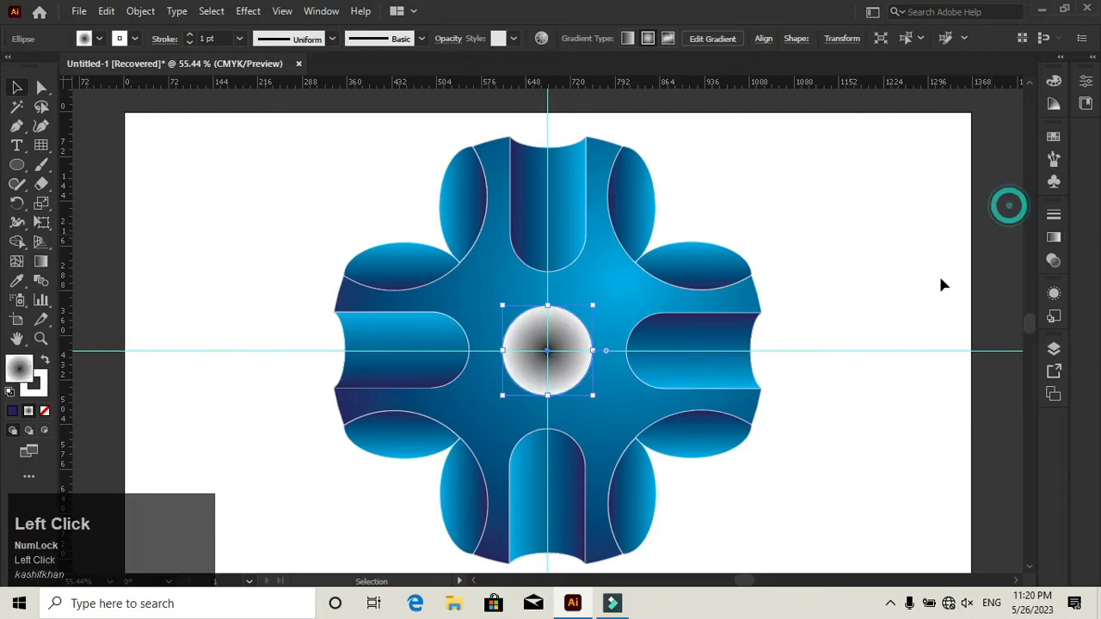
# - Give the centre circle a 5 pt dark blue outline
pyautogui.click(36, 391)
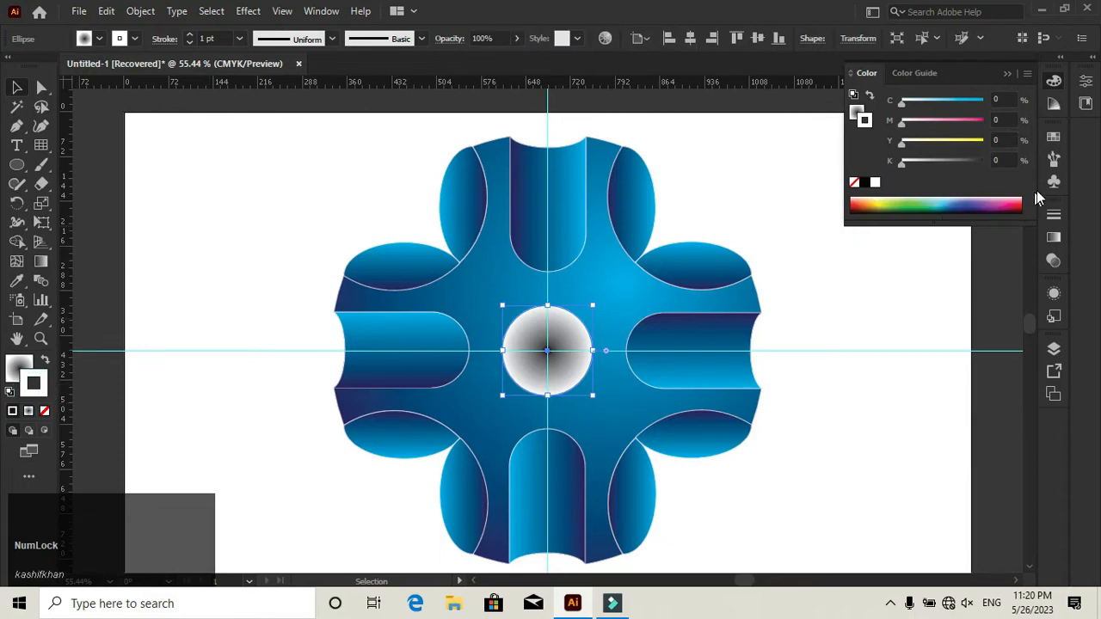
pyautogui.click(1055, 137)
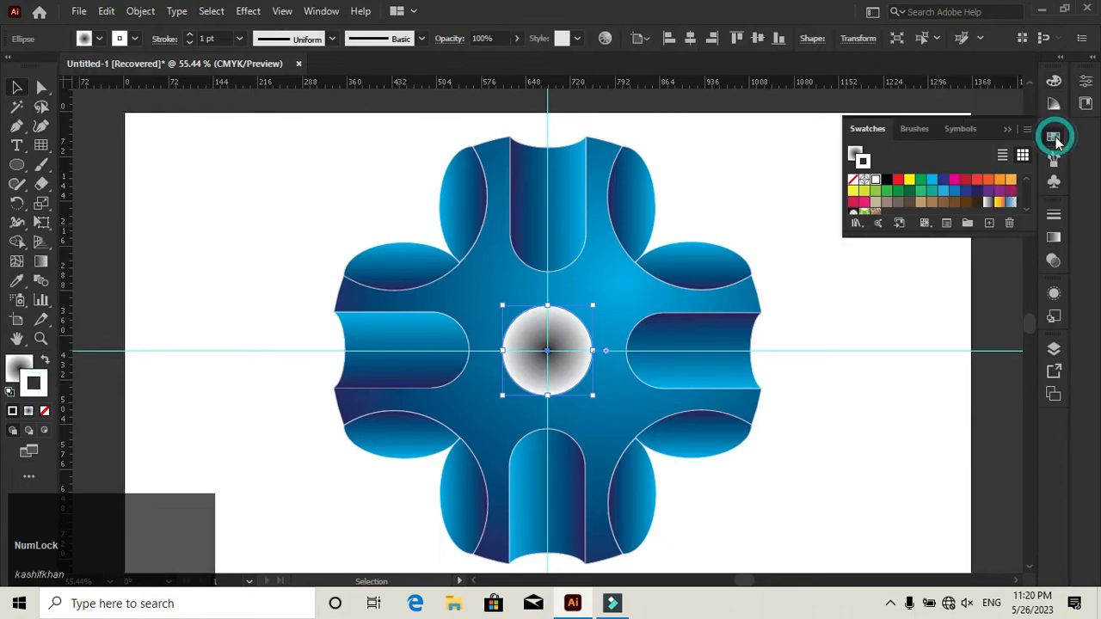
pyautogui.click(897, 181)
pyautogui.click(190, 36)
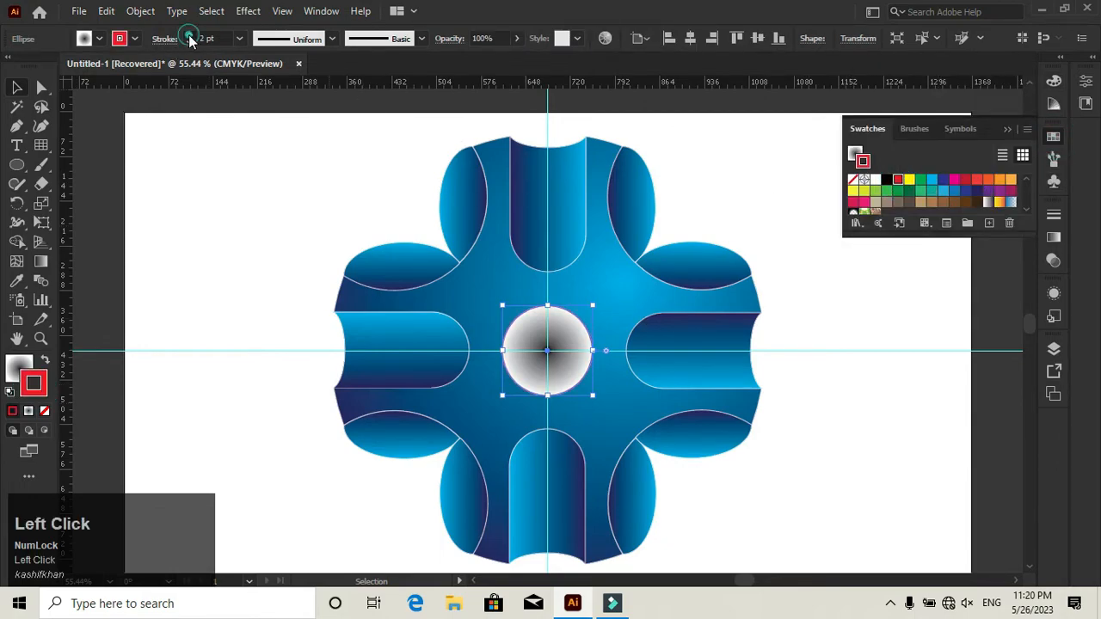
pyautogui.click(190, 36)
pyautogui.click(190, 36)
pyautogui.click(190, 36)
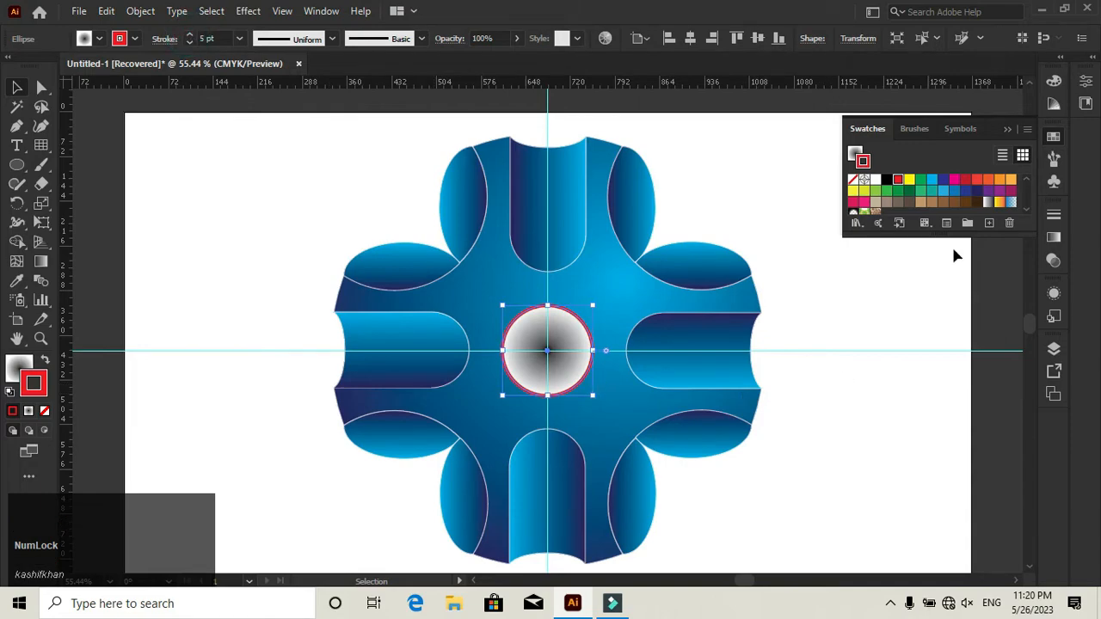
pyautogui.click(943, 179)
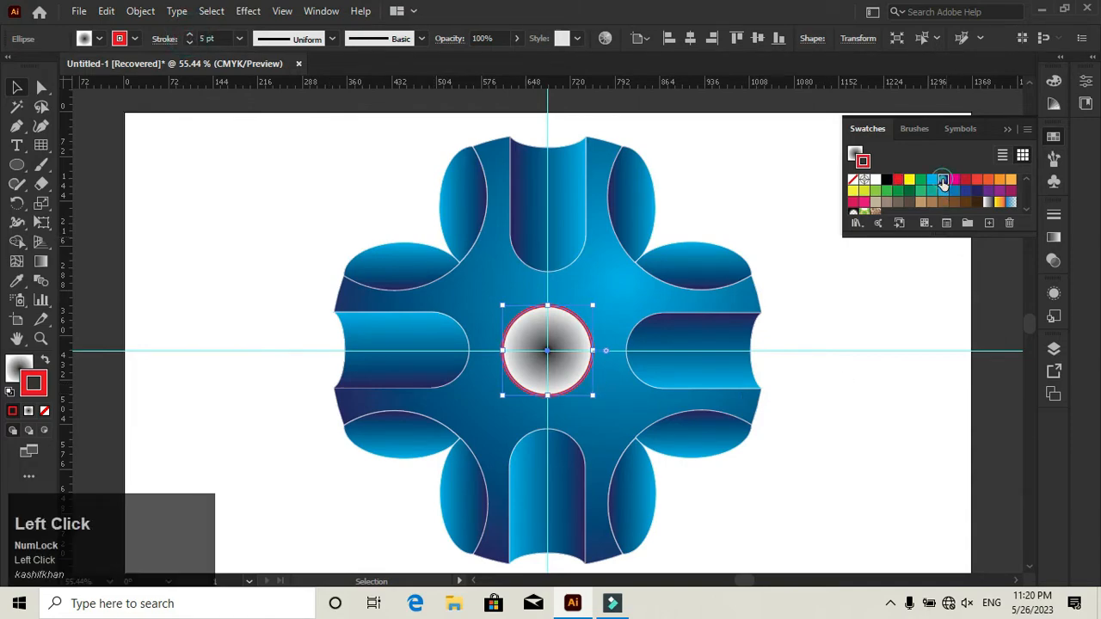
pyautogui.click(899, 297)
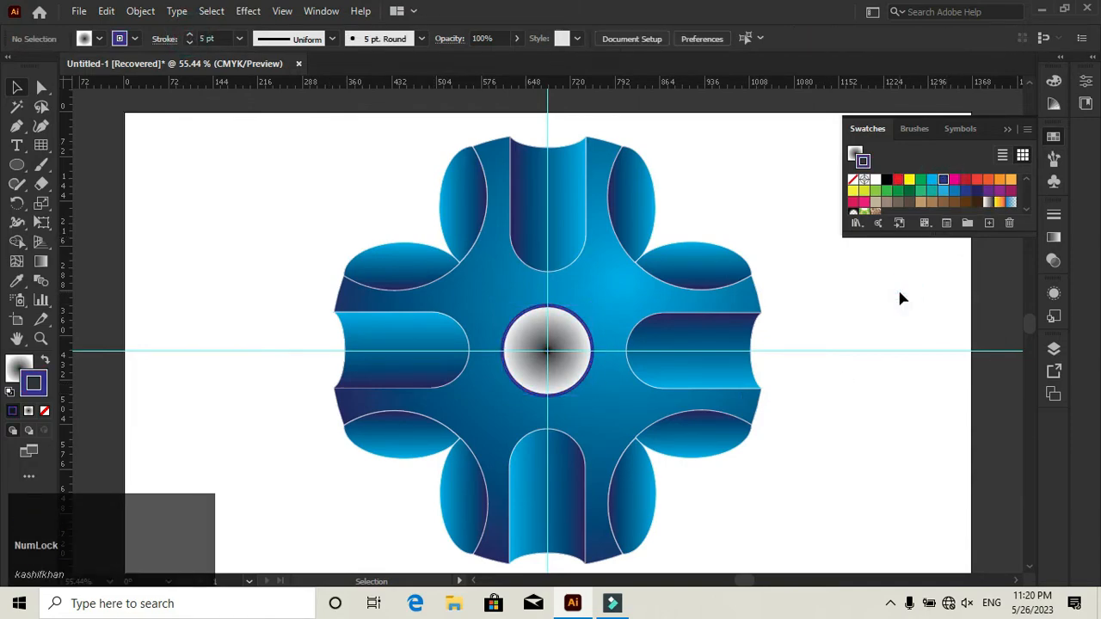
pyautogui.click(1006, 130)
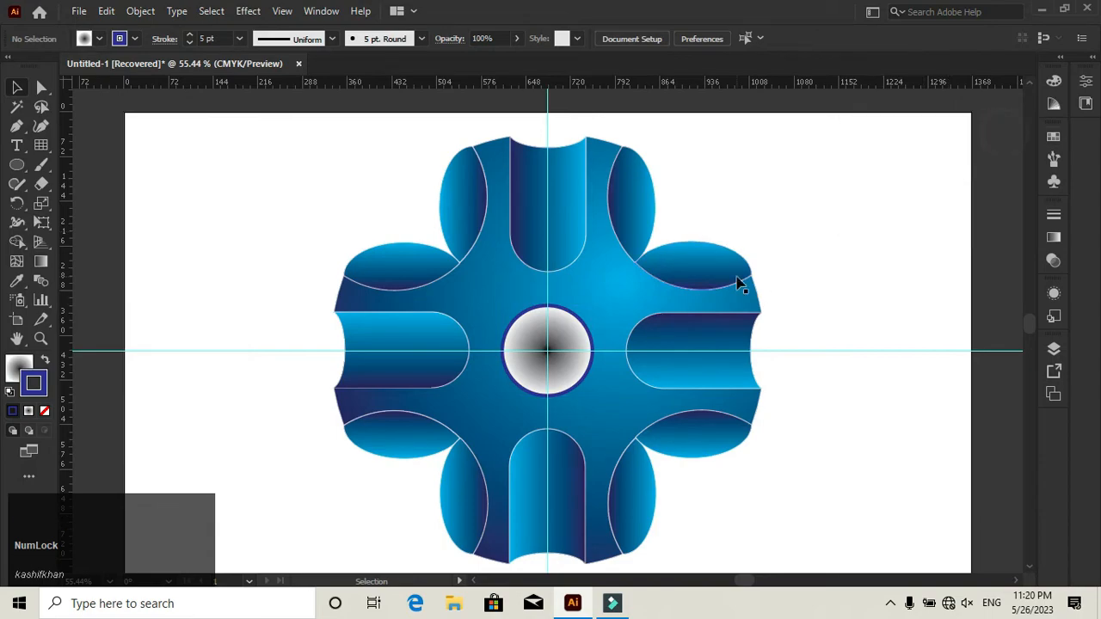
# - Group the cross body, the four rounded rectangles and the centre circle
pyautogui.click(662, 342)
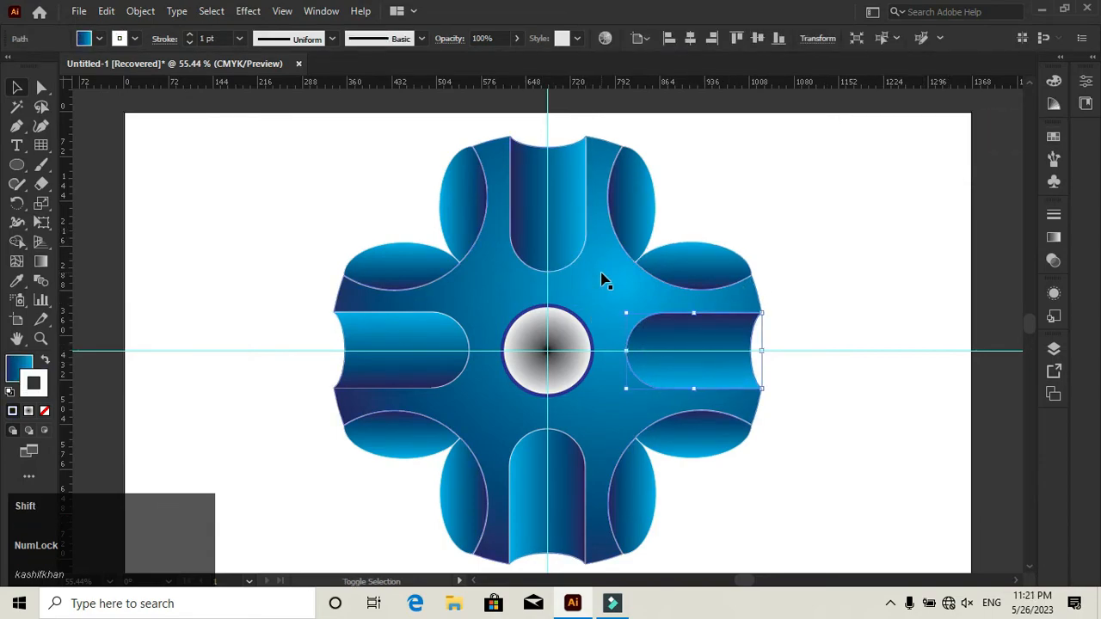
pyautogui.keyDown('shift'); pyautogui.click(602, 280); pyautogui.keyUp('shift')
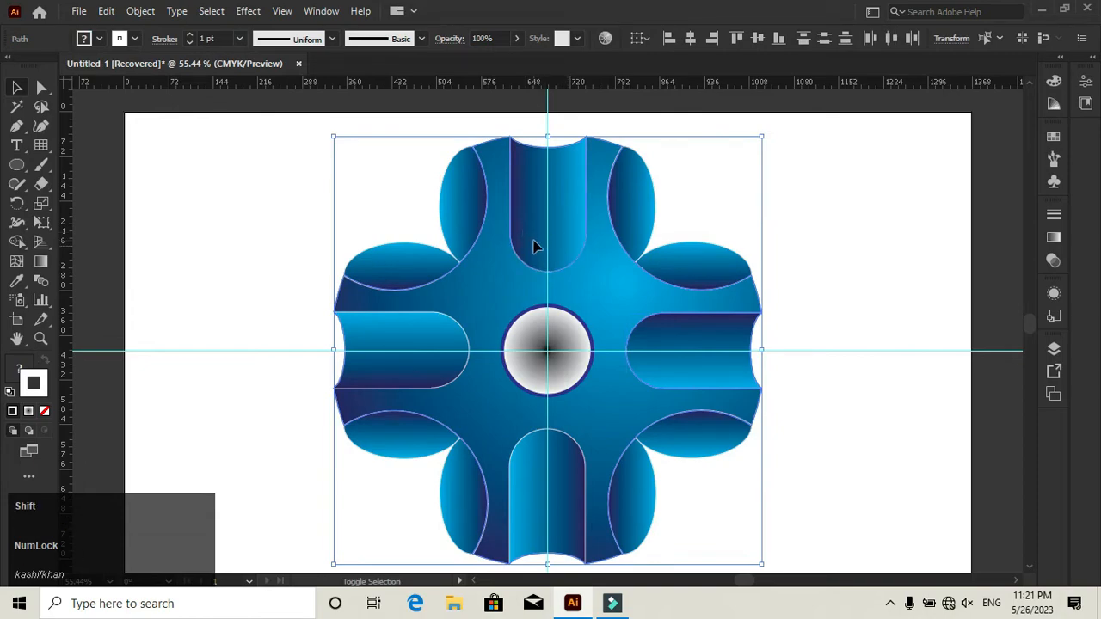
pyautogui.keyDown('shift'); pyautogui.click(425, 347); pyautogui.keyUp('shift')
pyautogui.keyDown('shift'); pyautogui.click(529, 382); pyautogui.keyUp('shift')
pyautogui.rightClick(531, 385)
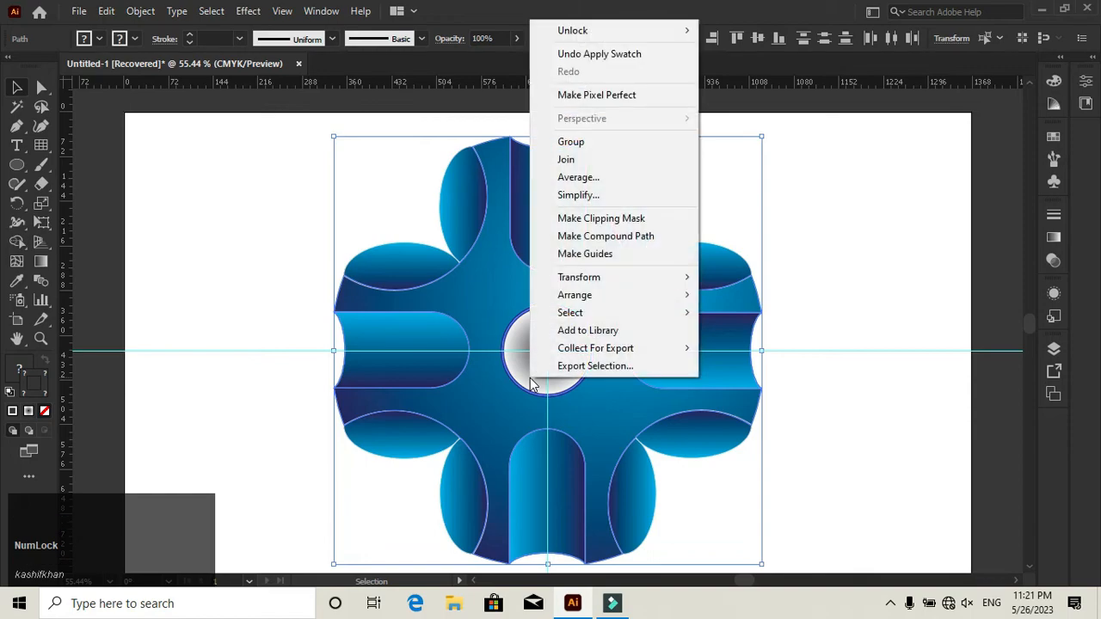
pyautogui.click(585, 142)
pyautogui.click(827, 271)
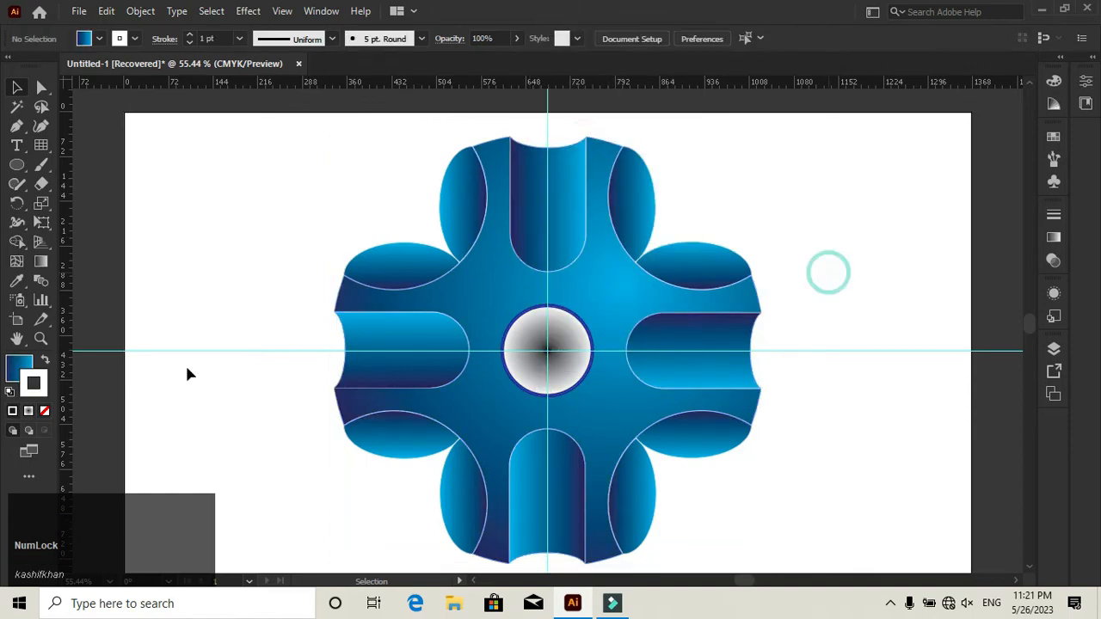
# - Draw a large circle from the guides' intersection, covering the inner half of the cross's arms
pyautogui.click(14, 170)
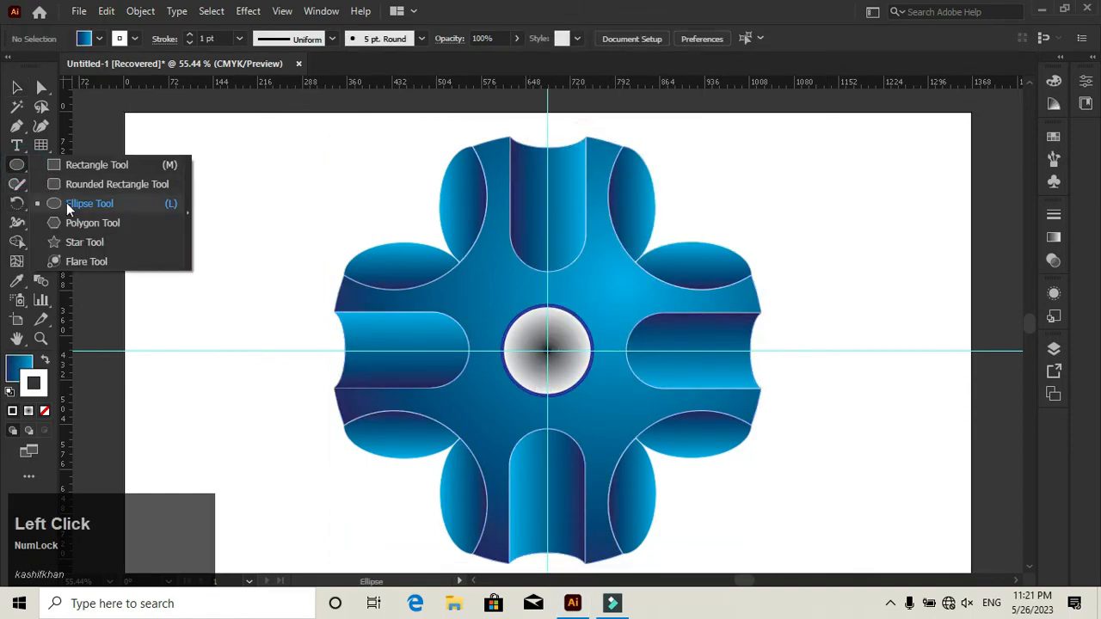
pyautogui.click(81, 204)
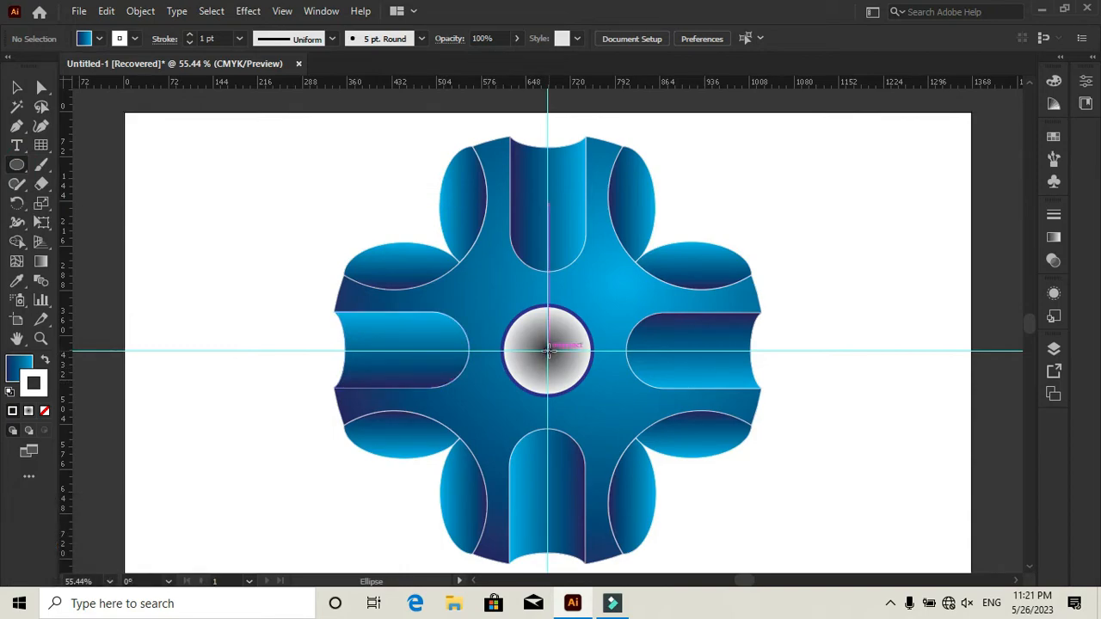
pyautogui.moveTo(547, 349); pyautogui.dragTo(698, 434)
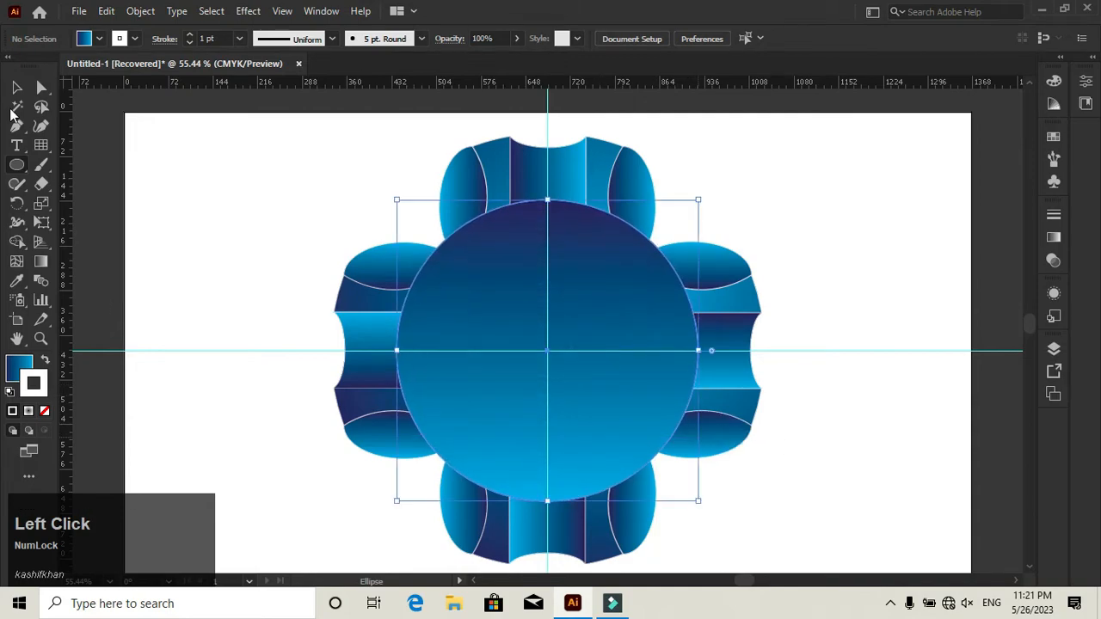
pyautogui.press('v')
# - Apply the White, Black gradient to the large circle's fill and make it radial
pyautogui.click(11, 365)
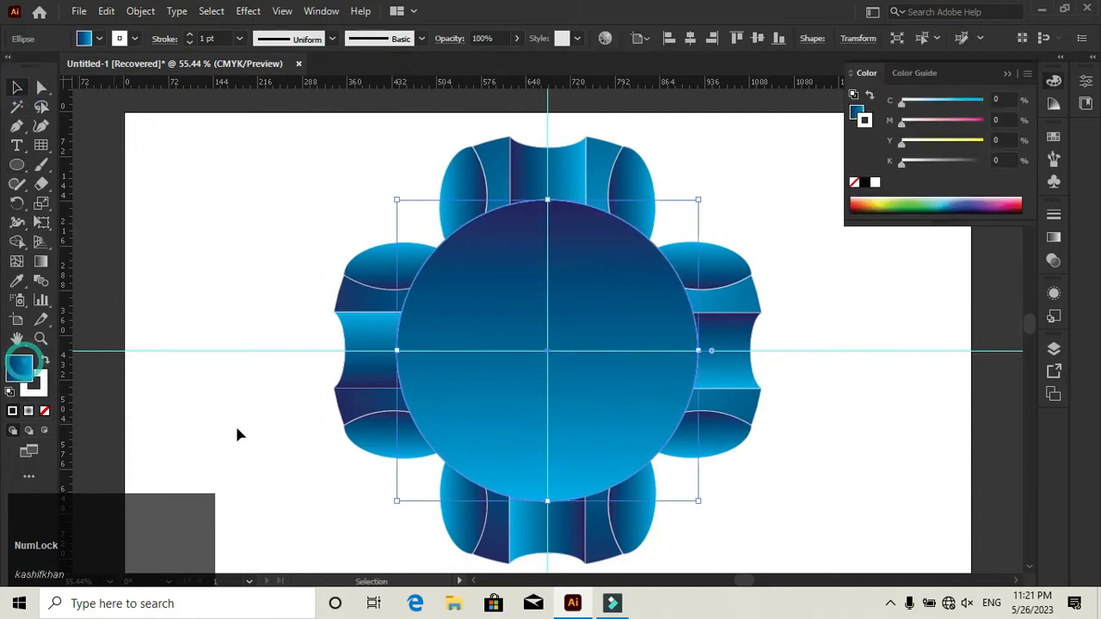
pyautogui.click(1054, 237)
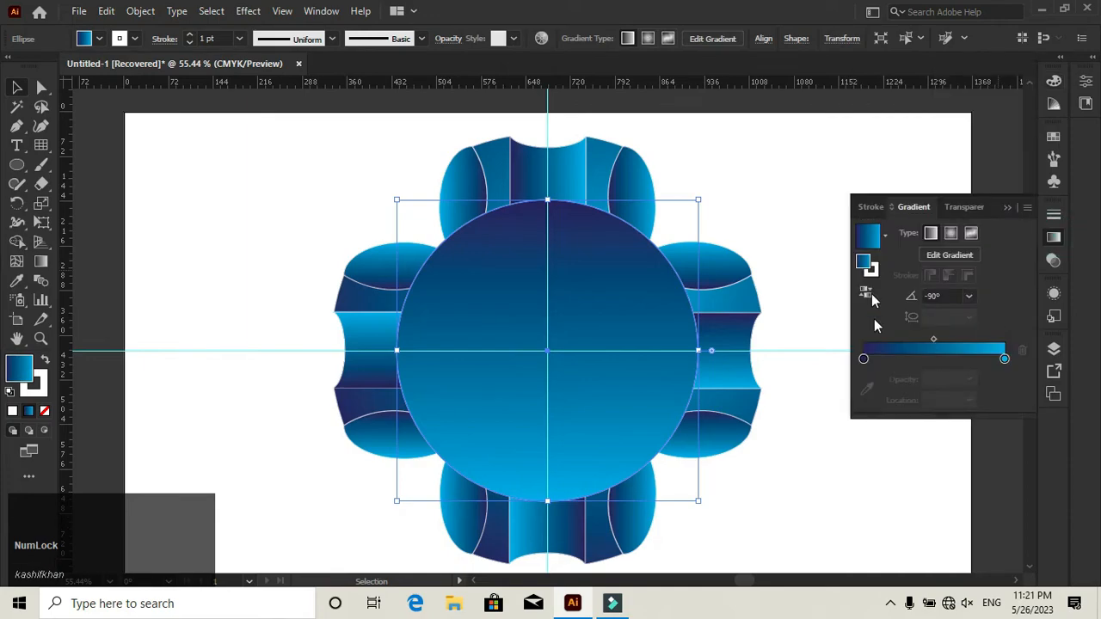
pyautogui.click(885, 237)
pyautogui.click(797, 269)
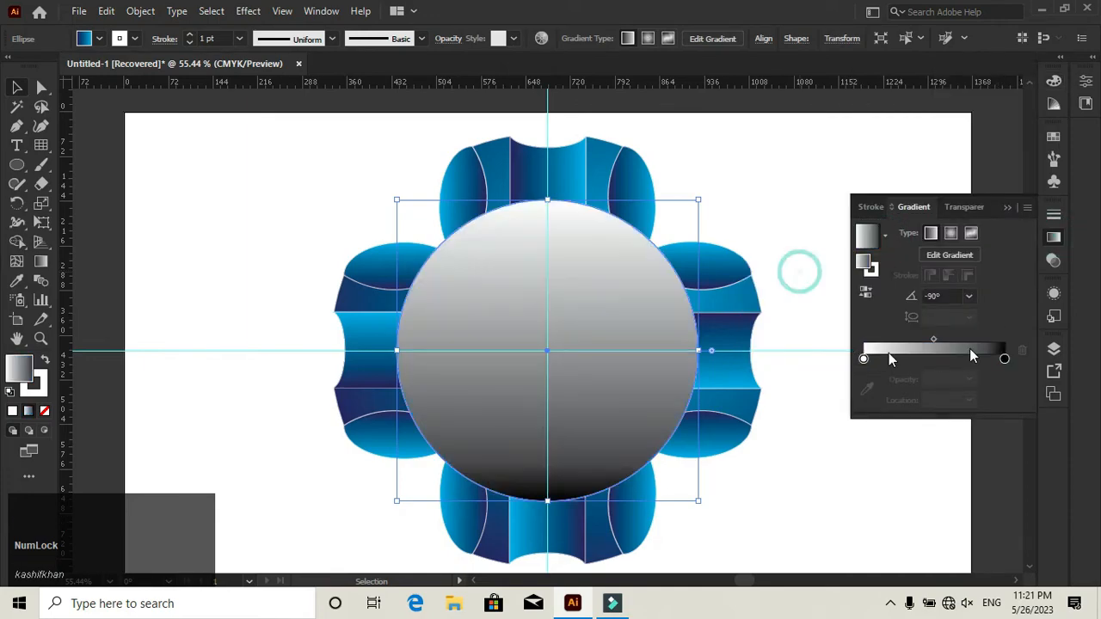
pyautogui.click(950, 233)
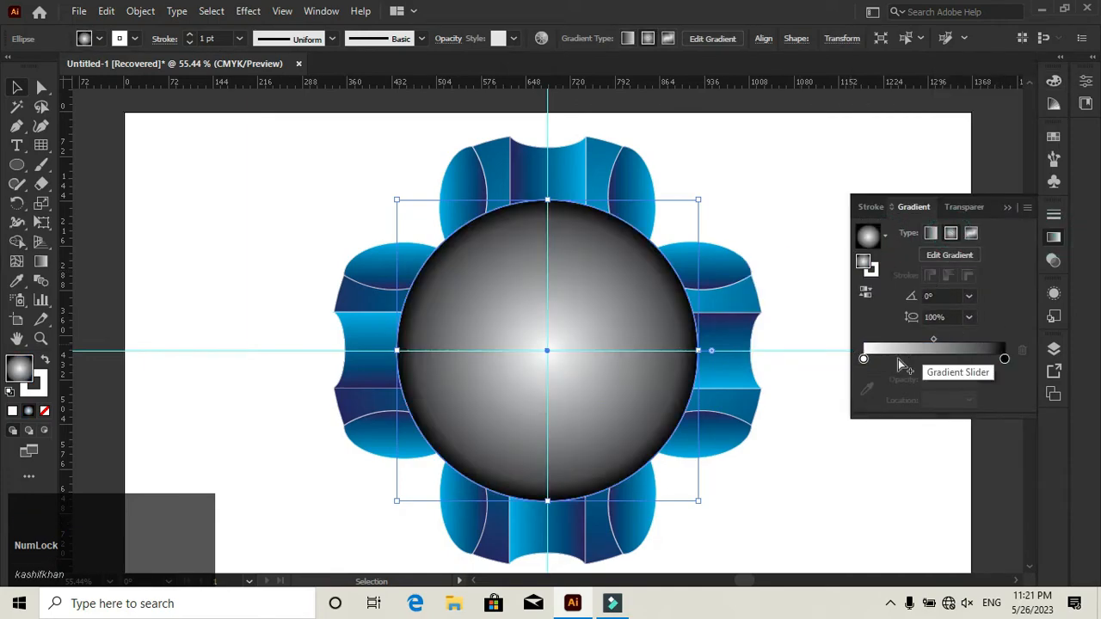
# - Recolour the large circle's gradient stops to yellow at the start and orange-red at the end
pyautogui.doubleClick(863, 359)
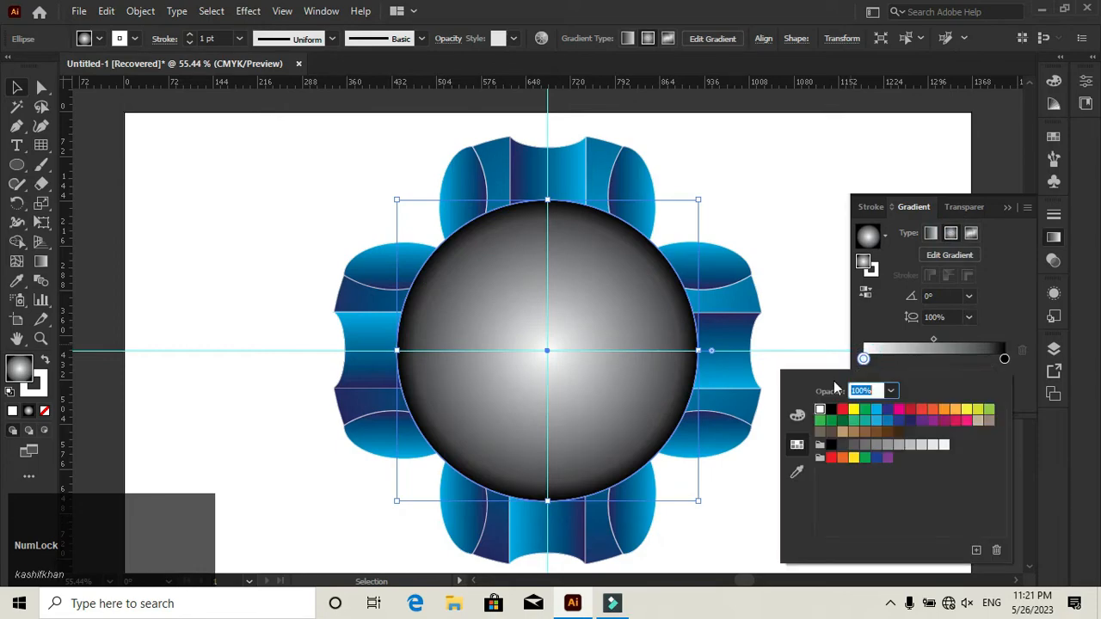
pyautogui.click(854, 409)
pyautogui.click(1003, 358)
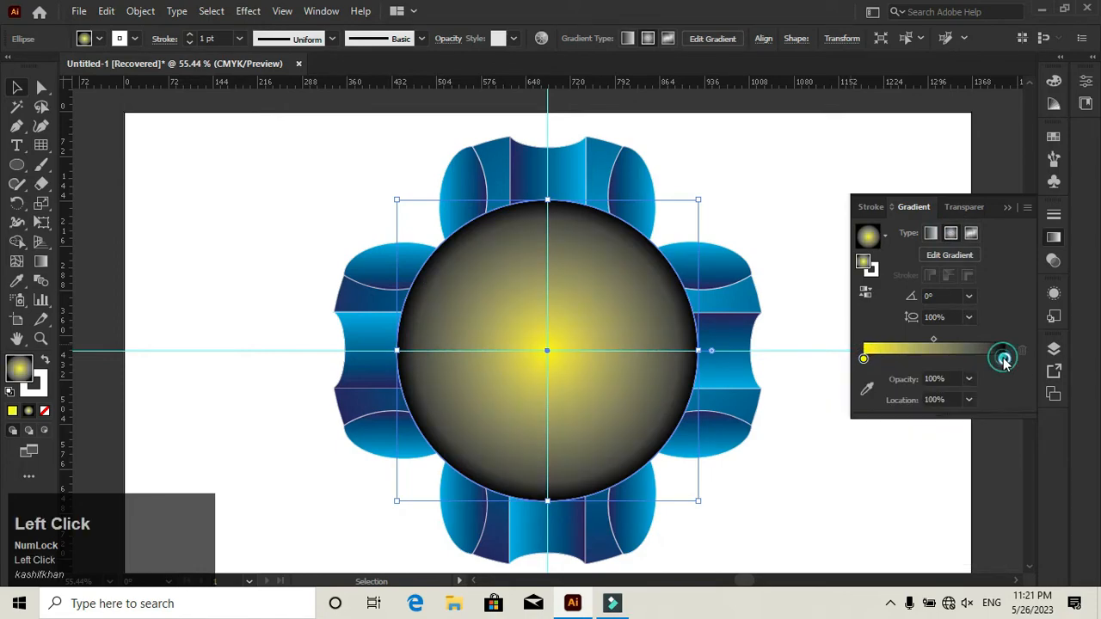
pyautogui.doubleClick(1003, 359)
pyautogui.click(935, 411)
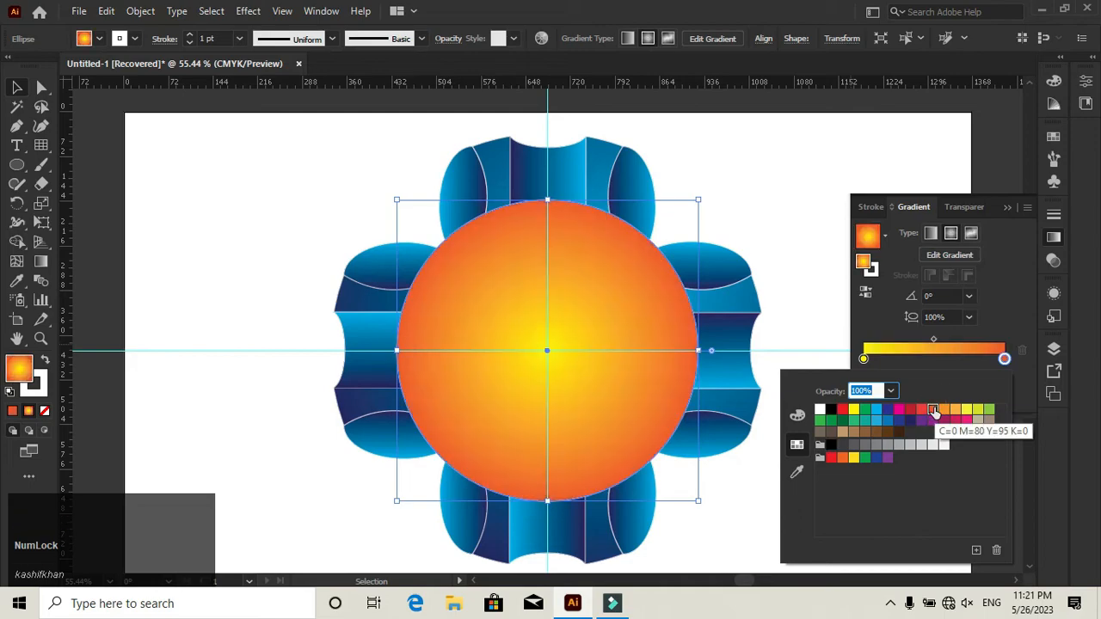
# - Redirect the large circle's radial gradient so yellow starts near its upper right and orange-red ends at its lower left
pyautogui.click(40, 261)
pyautogui.moveTo(607, 258); pyautogui.dragTo(426, 444)
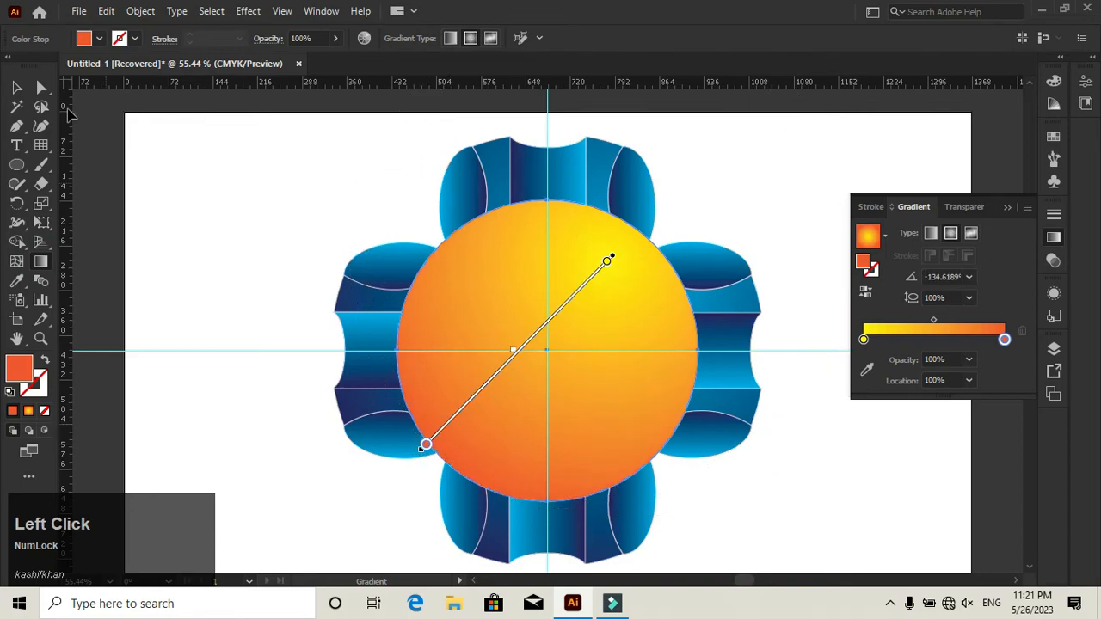
pyautogui.press('v')
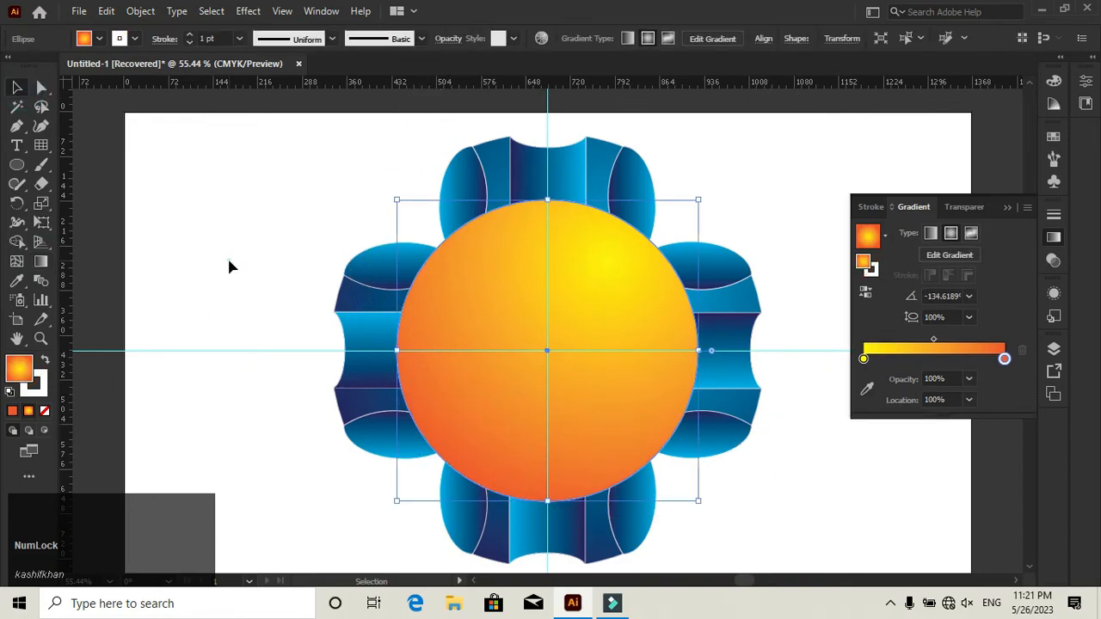
# - Give the large circle a dark brown stroke
pyautogui.click(229, 267)
pyautogui.click(484, 389)
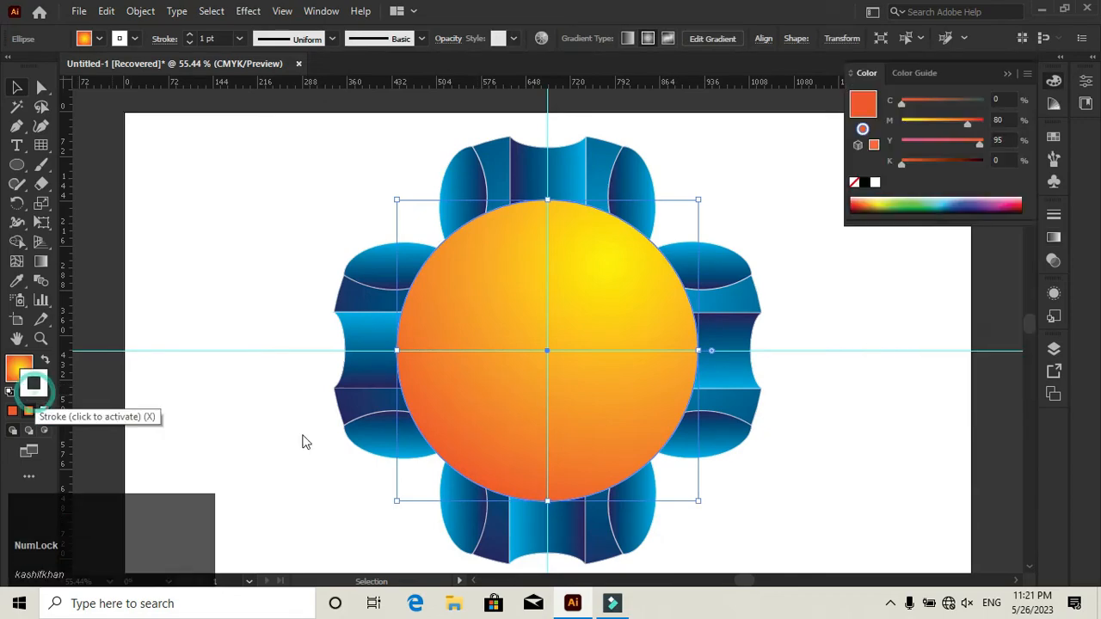
pyautogui.click(34, 387)
pyautogui.click(1053, 138)
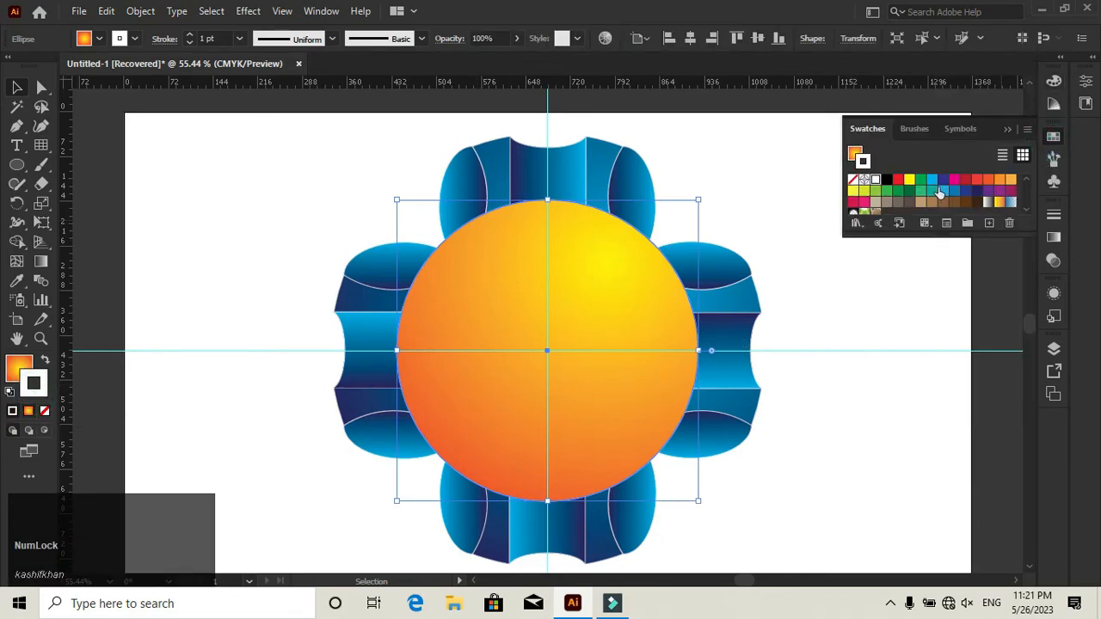
pyautogui.click(977, 202)
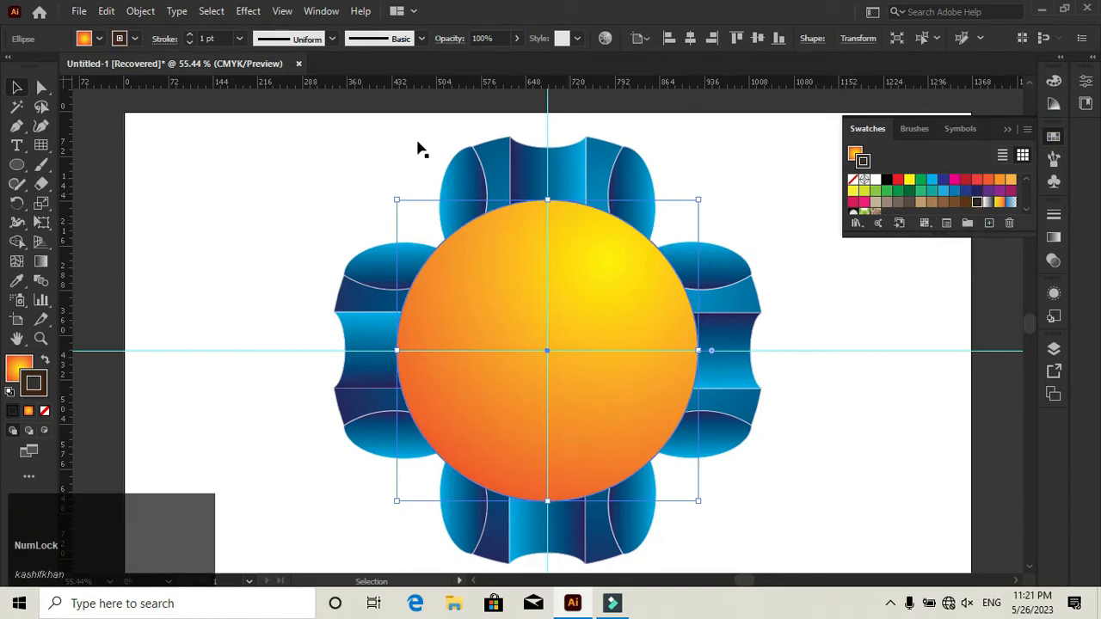
# - Set the large circle's stroke weight to 4 pt
pyautogui.click(189, 35)
pyautogui.click(189, 36)
pyautogui.click(189, 35)
pyautogui.click(189, 35)
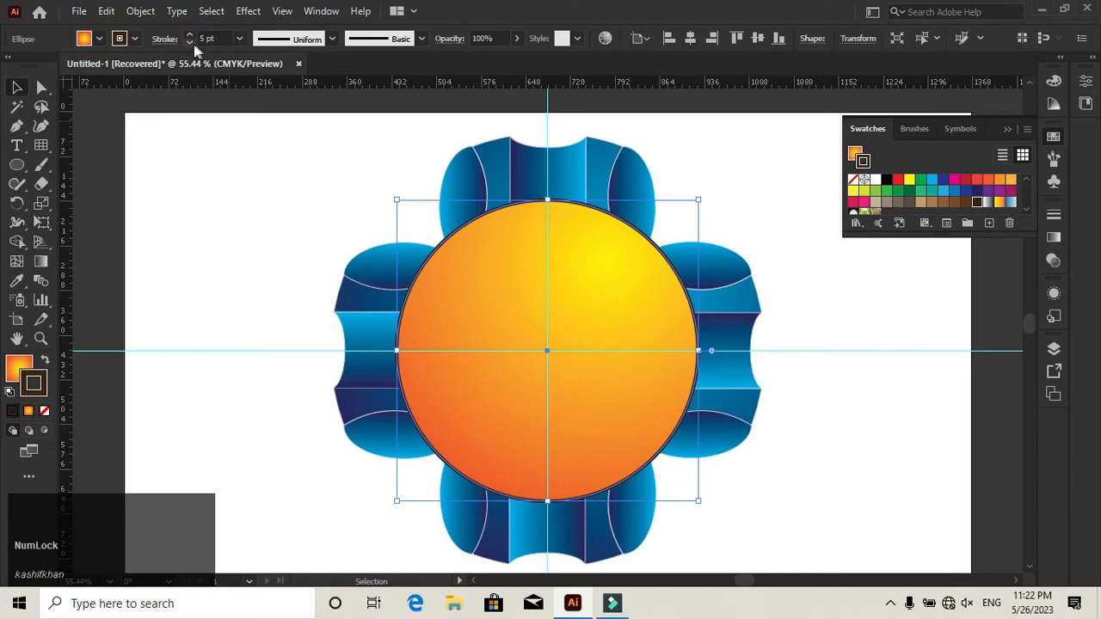
pyautogui.click(190, 43)
pyautogui.click(1007, 128)
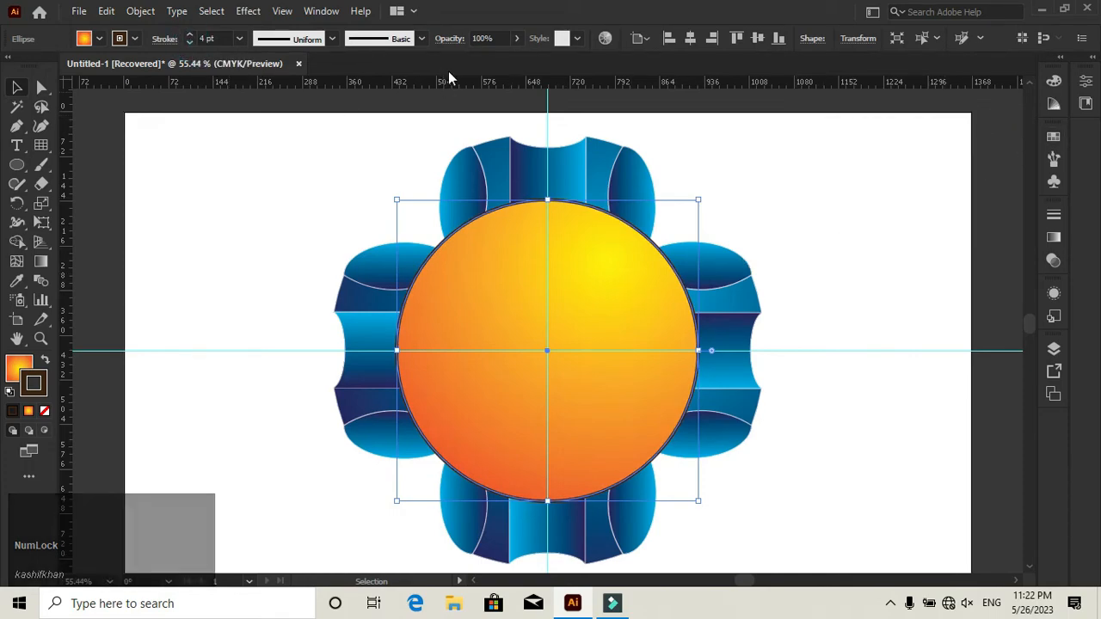
# - Reduce the large circle's opacity to 70%
pyautogui.click(449, 38)
pyautogui.click(421, 63)
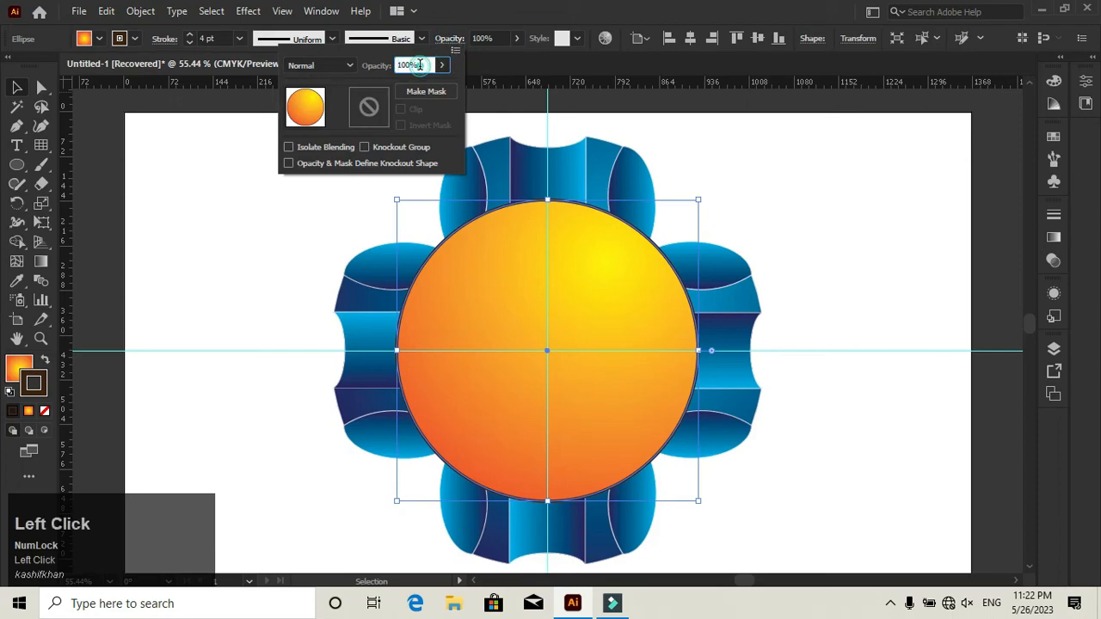
pyautogui.scroll(-3, 419, 65)
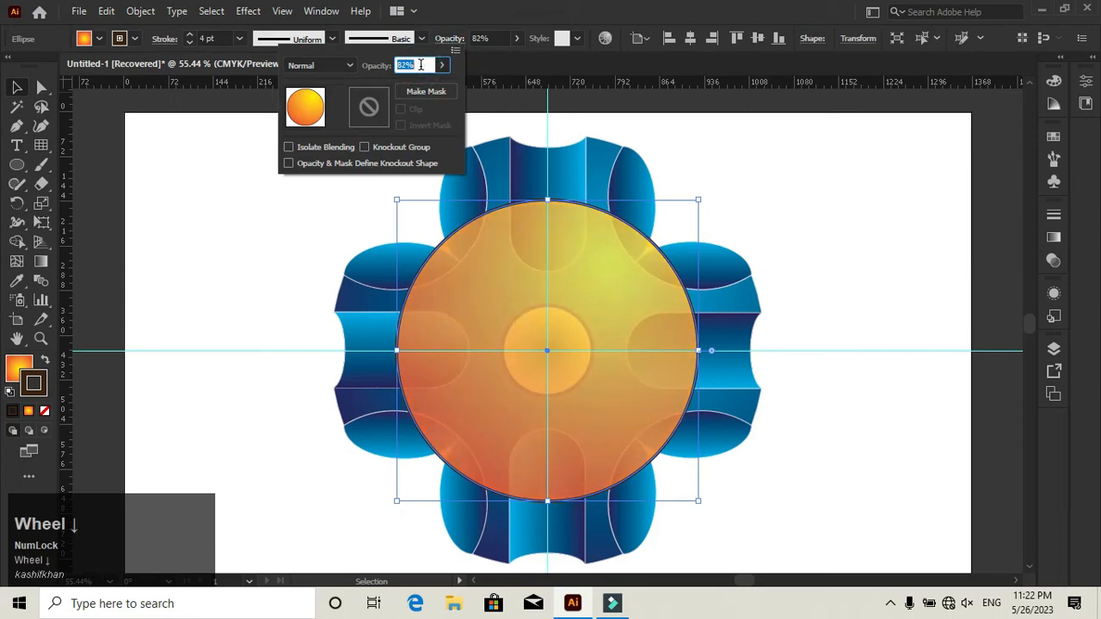
pyautogui.scroll(-4, 421, 65)
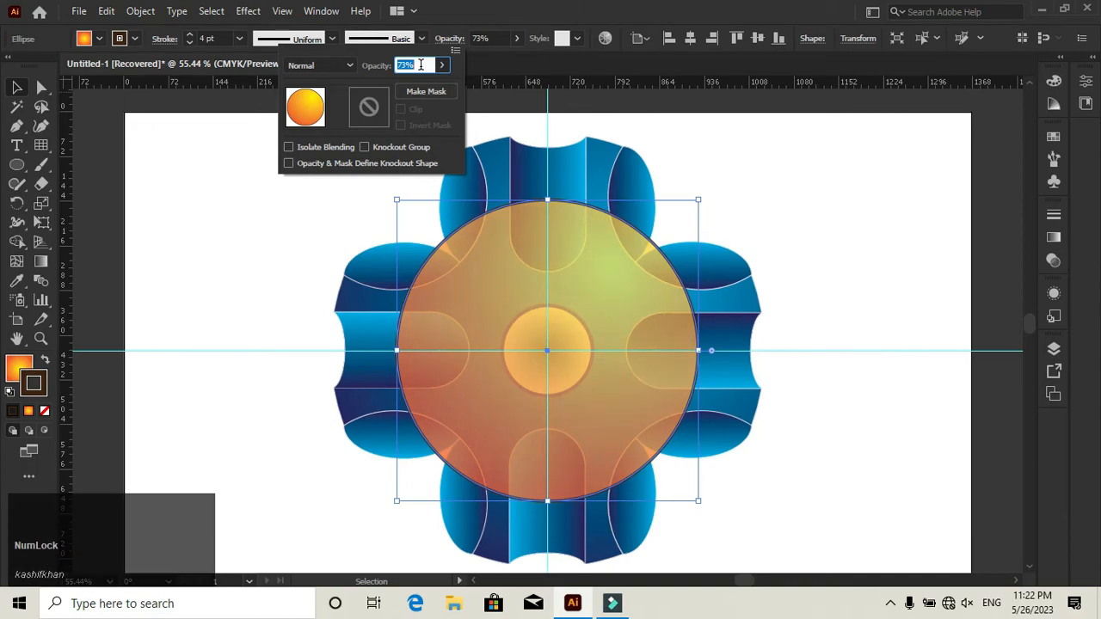
pyautogui.scroll(-3, 421, 65)
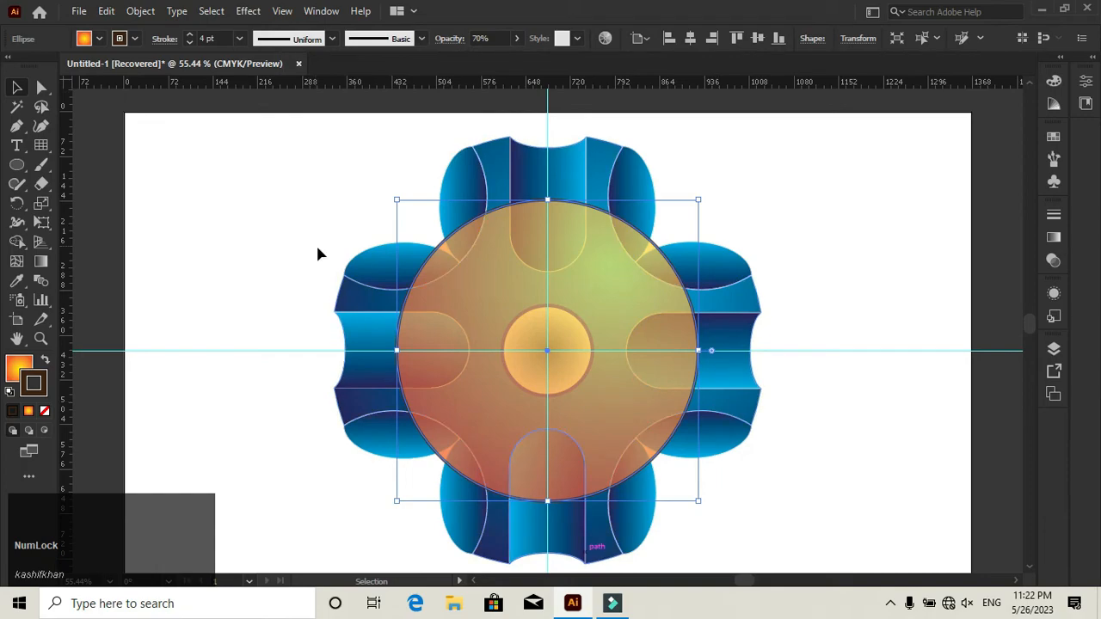
# - Bring the blue cross group to the front, above the large circle
pyautogui.click(345, 292)
pyautogui.rightClick(345, 286)
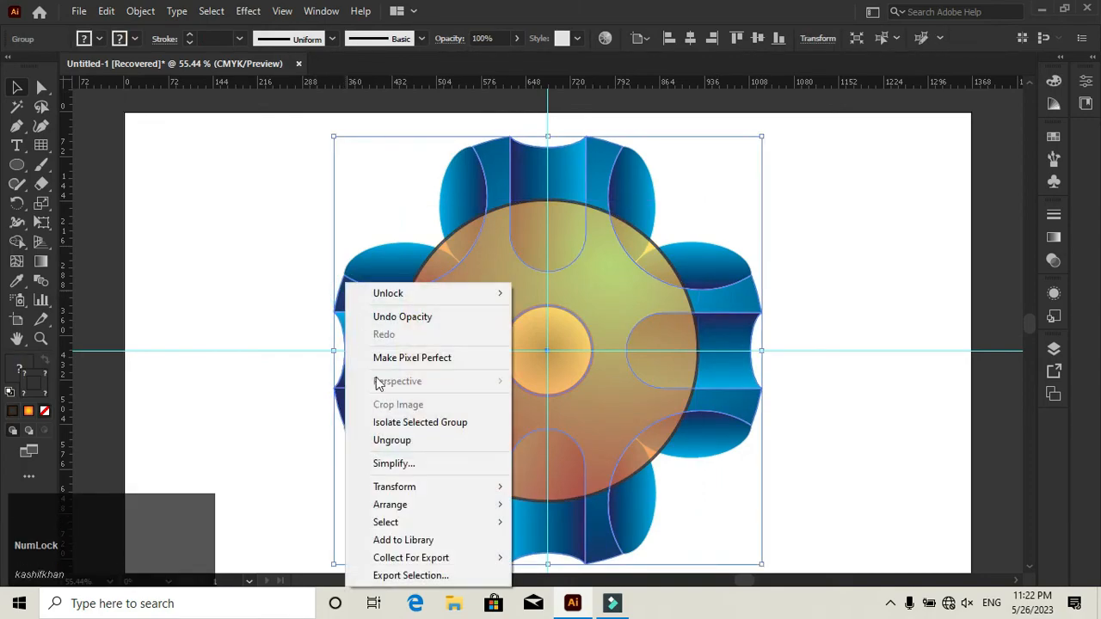
pyautogui.moveTo(482, 512)
pyautogui.click(540, 512)
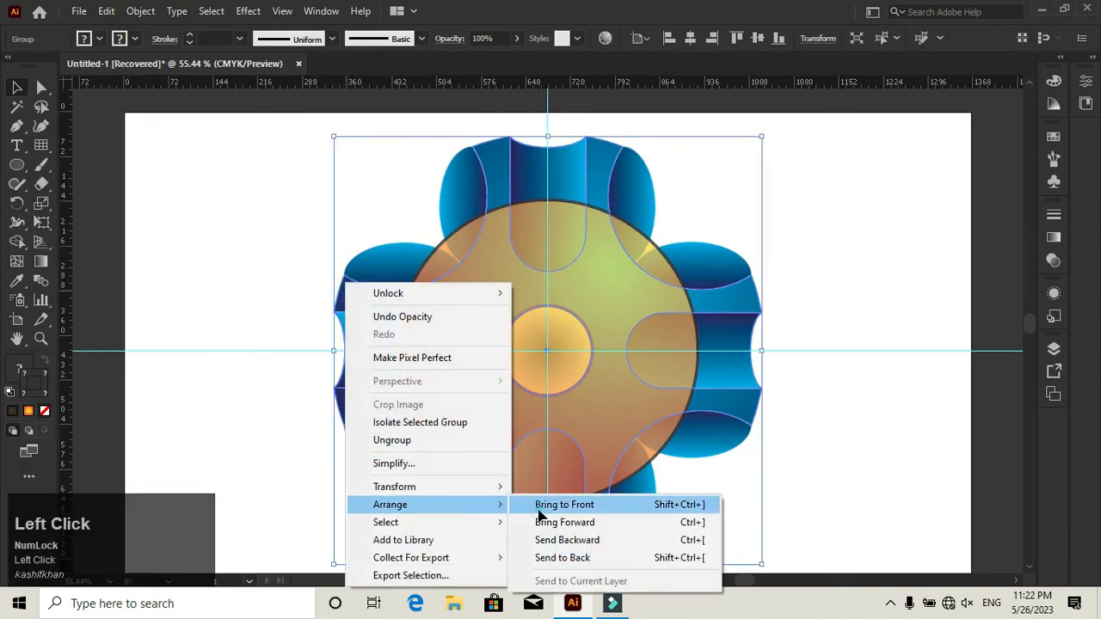
pyautogui.click(866, 404)
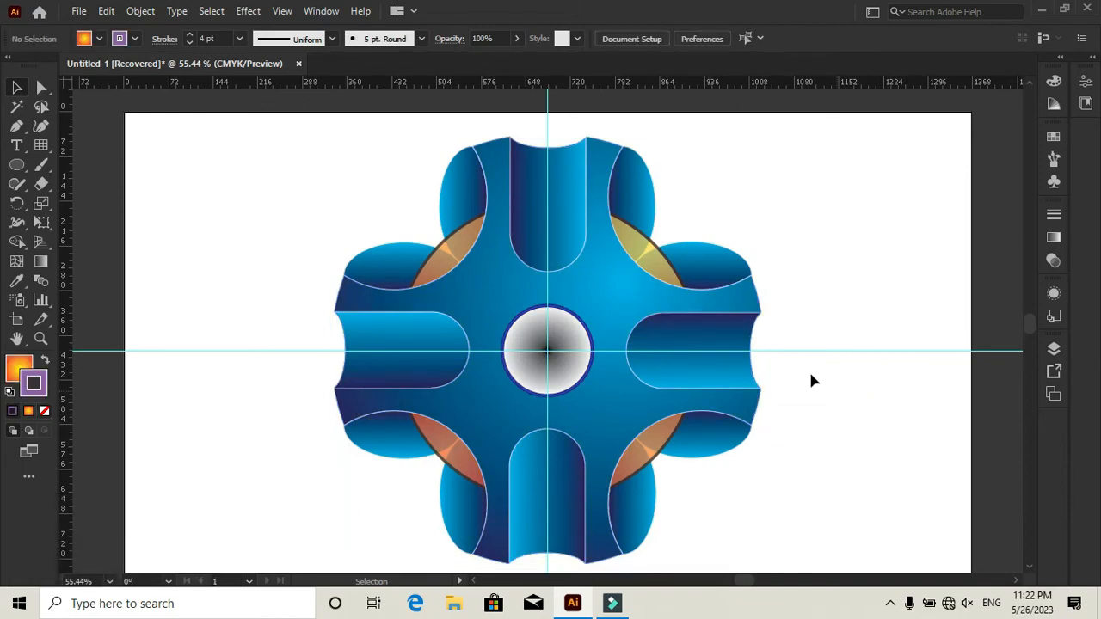
# - Replace the large circle's gradient fill with solid CMYK Yellow, comparing it with CMYK Red
pyautogui.click(668, 273)
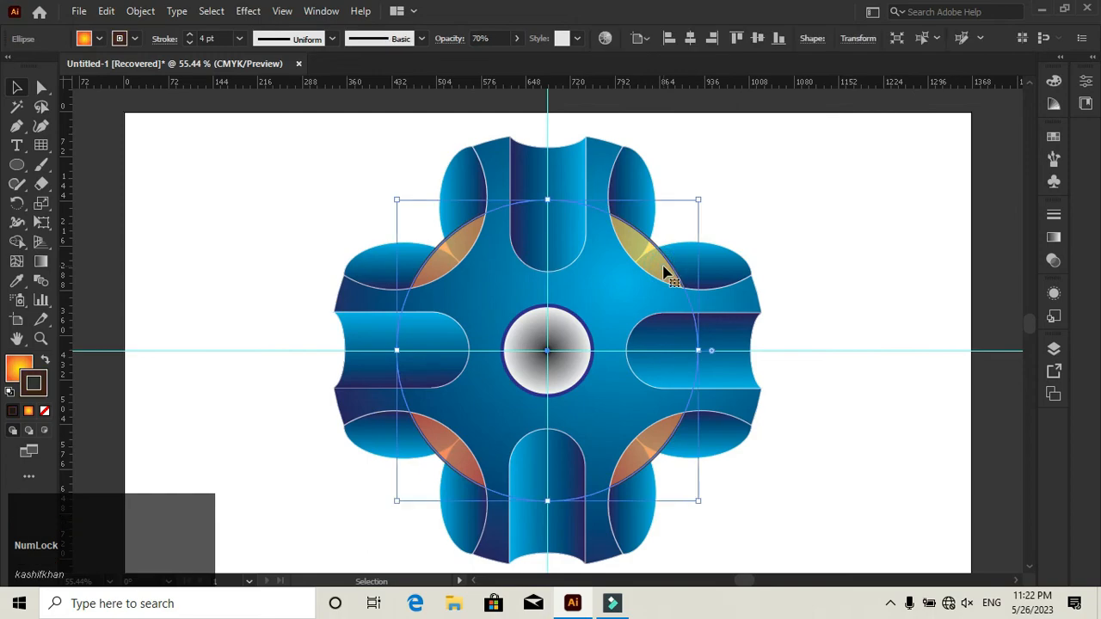
pyautogui.click(13, 376)
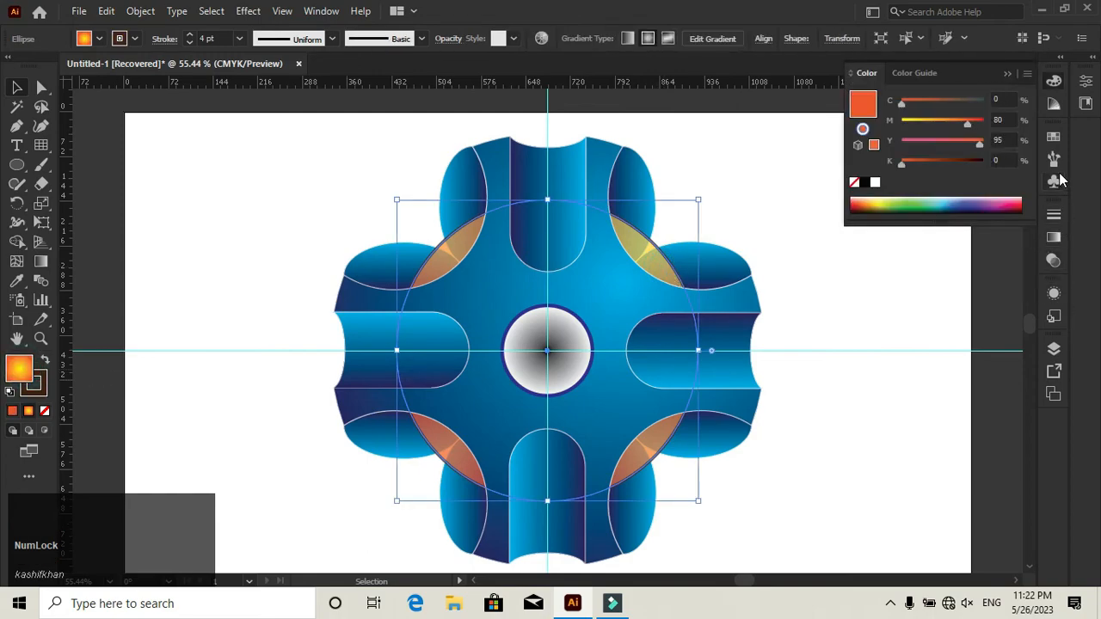
pyautogui.click(1054, 137)
pyautogui.click(909, 180)
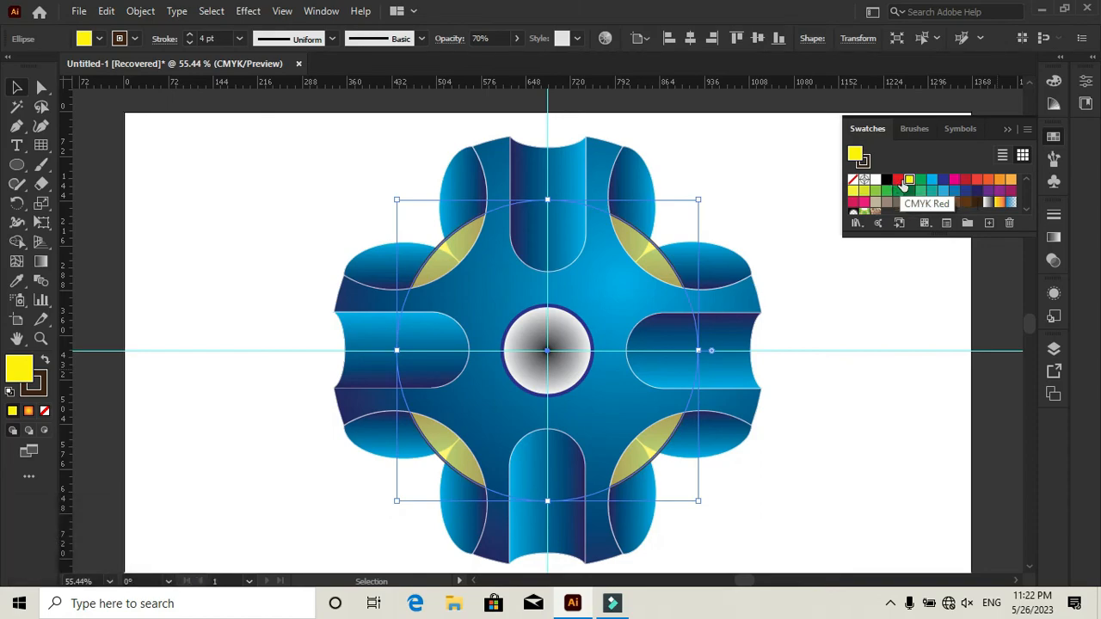
pyautogui.click(899, 179)
pyautogui.click(909, 180)
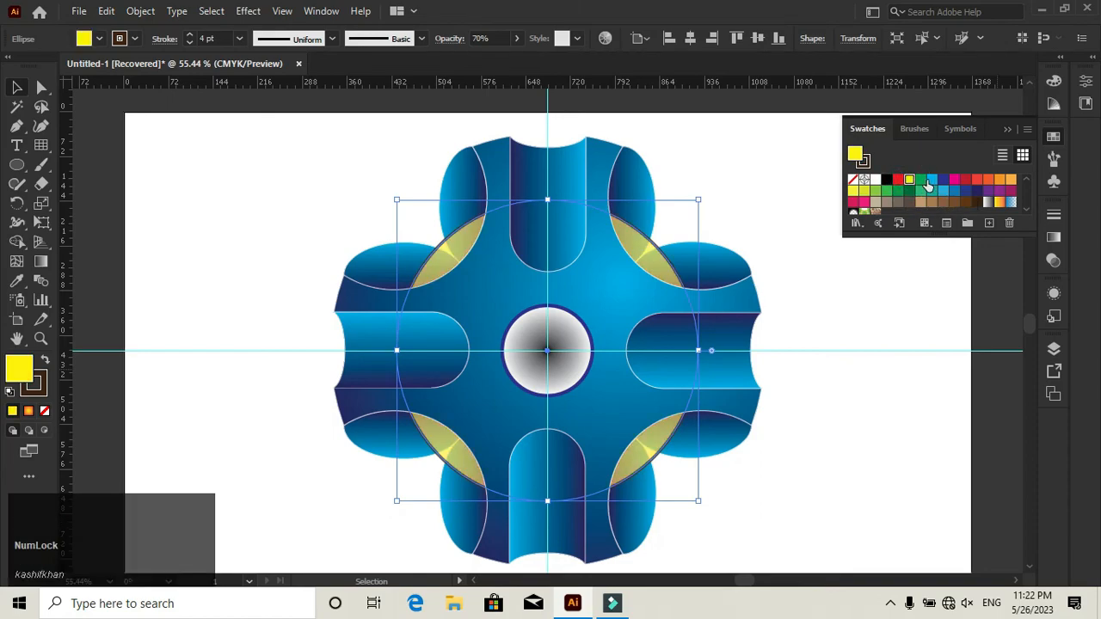
# - Try green and CMYK Cyan as the large circle's fill
pyautogui.click(920, 179)
pyautogui.click(933, 181)
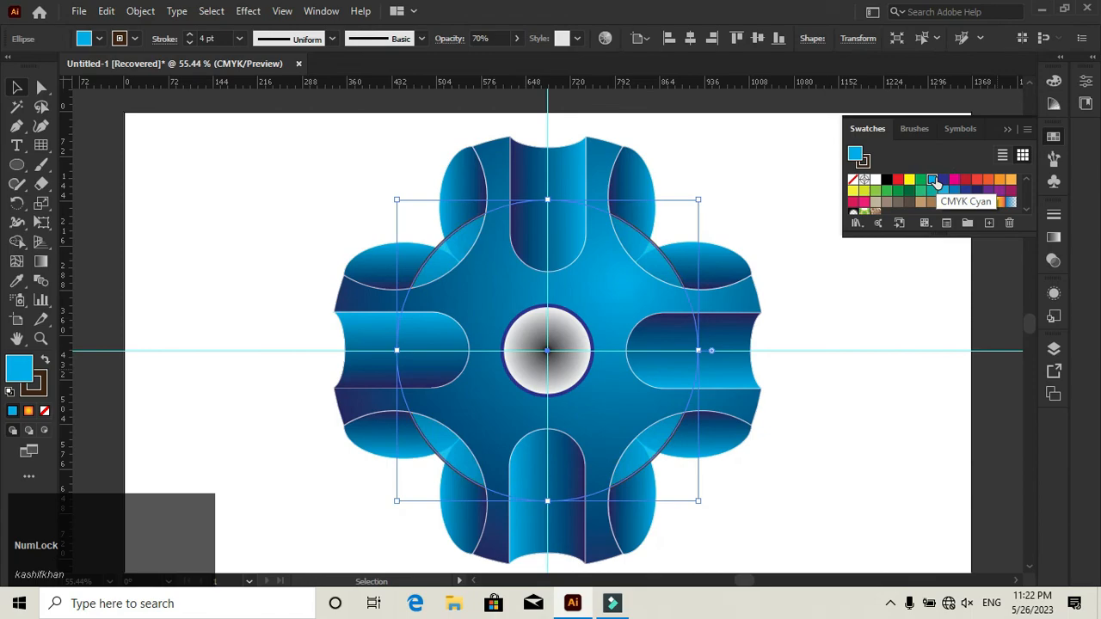
pyautogui.click(879, 298)
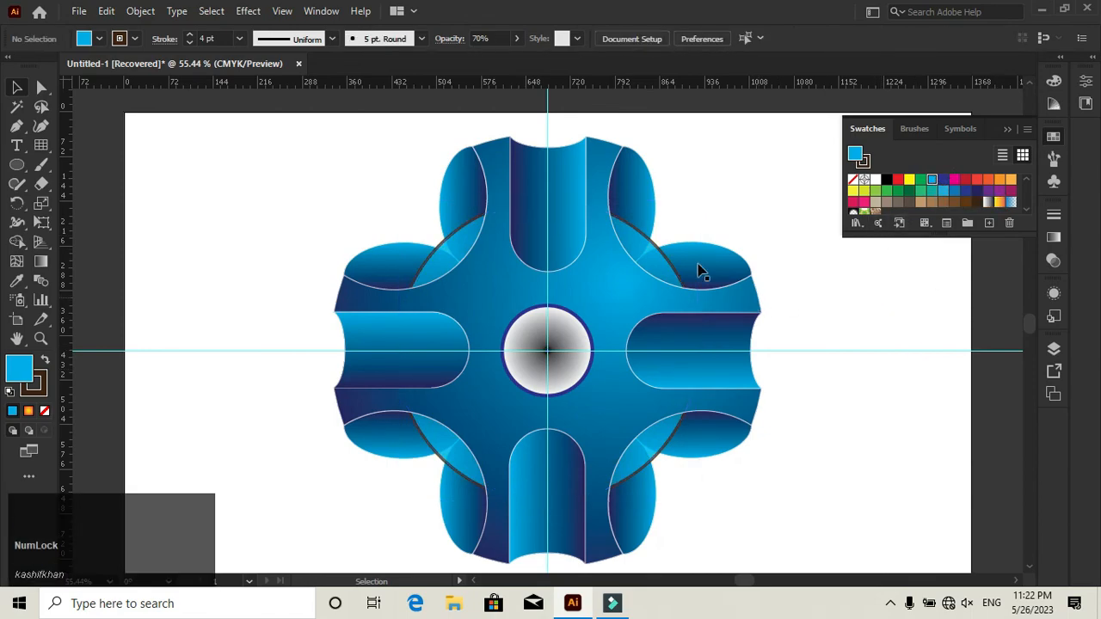
# - Set the large circle's fill back to CMYK Yellow and deselect it
pyautogui.click(655, 269)
pyautogui.click(909, 182)
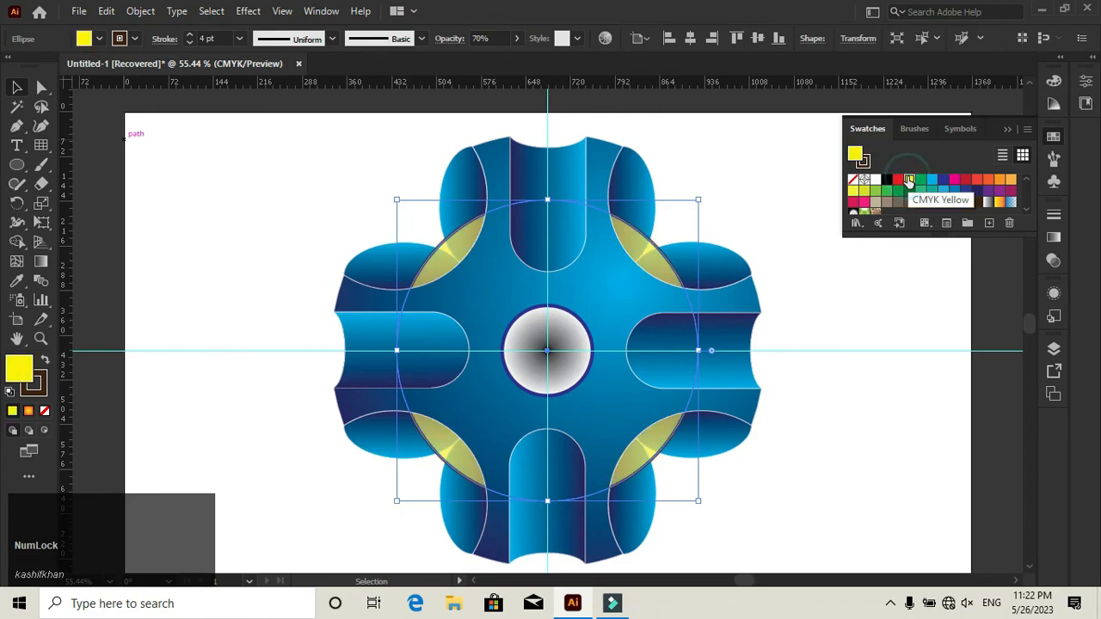
pyautogui.click(872, 269)
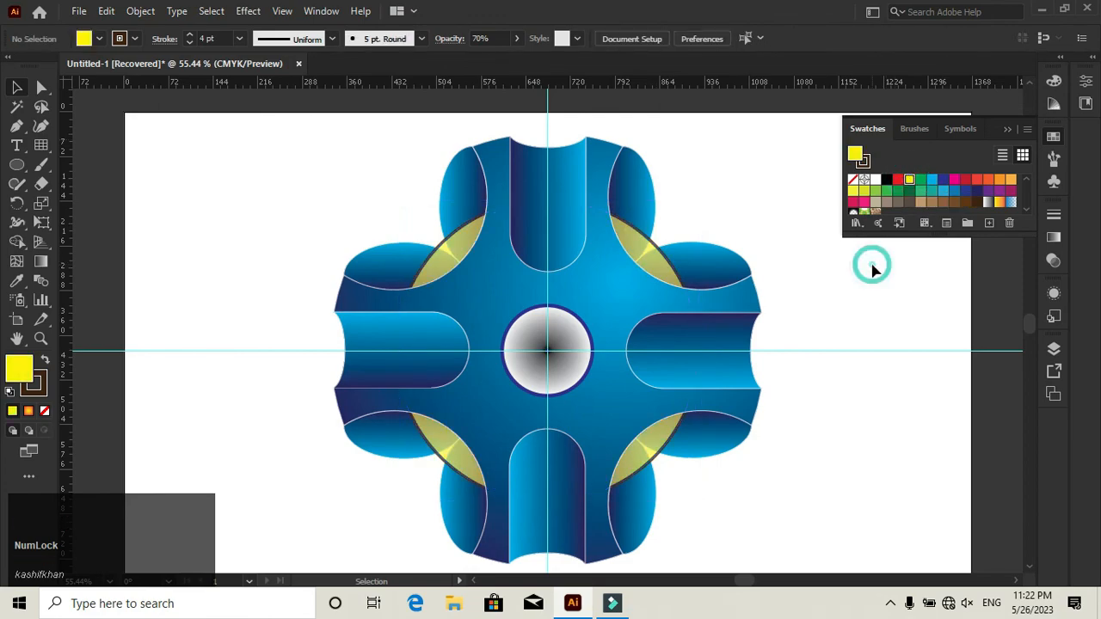
pyautogui.click(1009, 129)
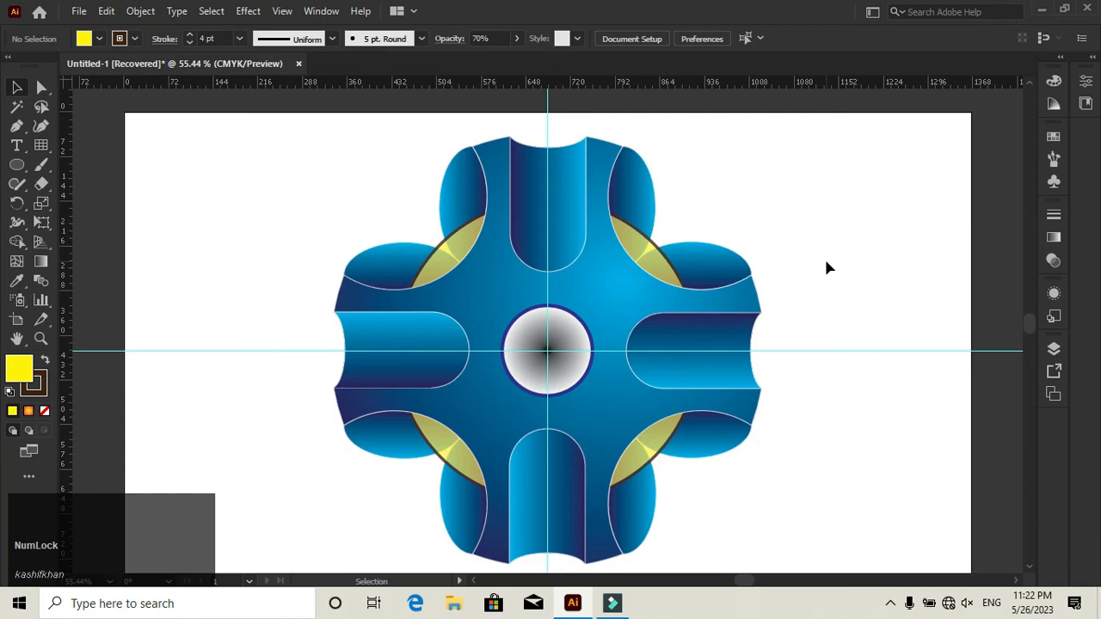